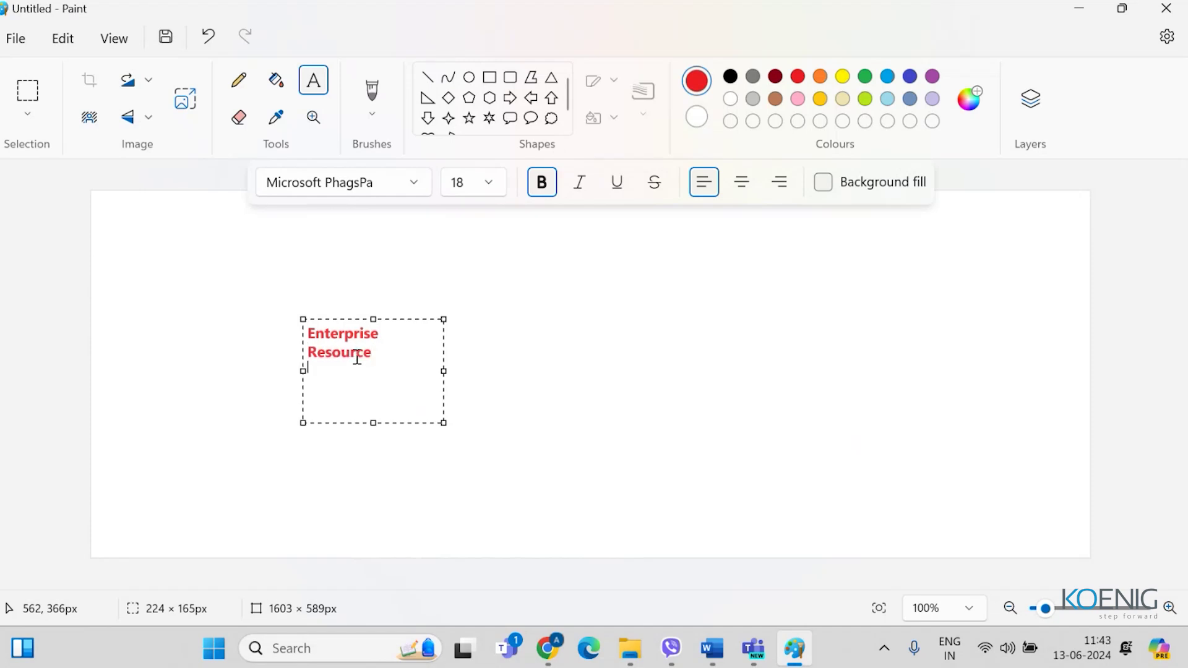
Step: Finish the red text with a third line, "Planning", and frame it with a rounded rectangle about 270 × 153 px
type("Planning")
left_click(607, 350)
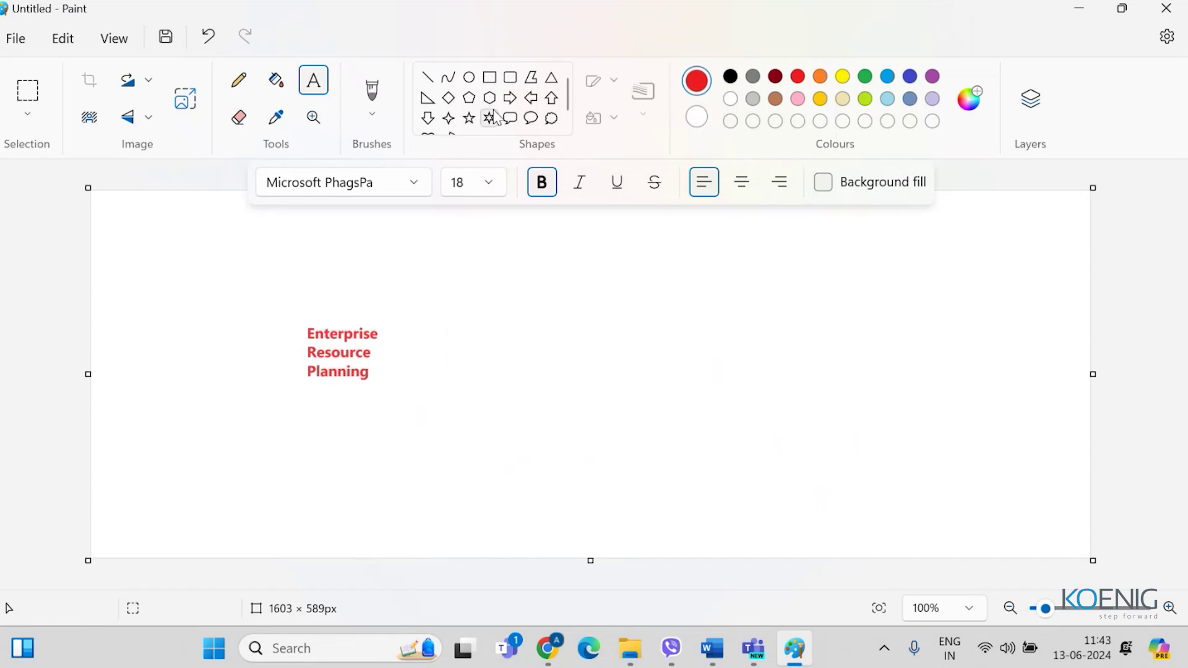
left_click(510, 78)
left_click_drag(248, 306, 417, 401)
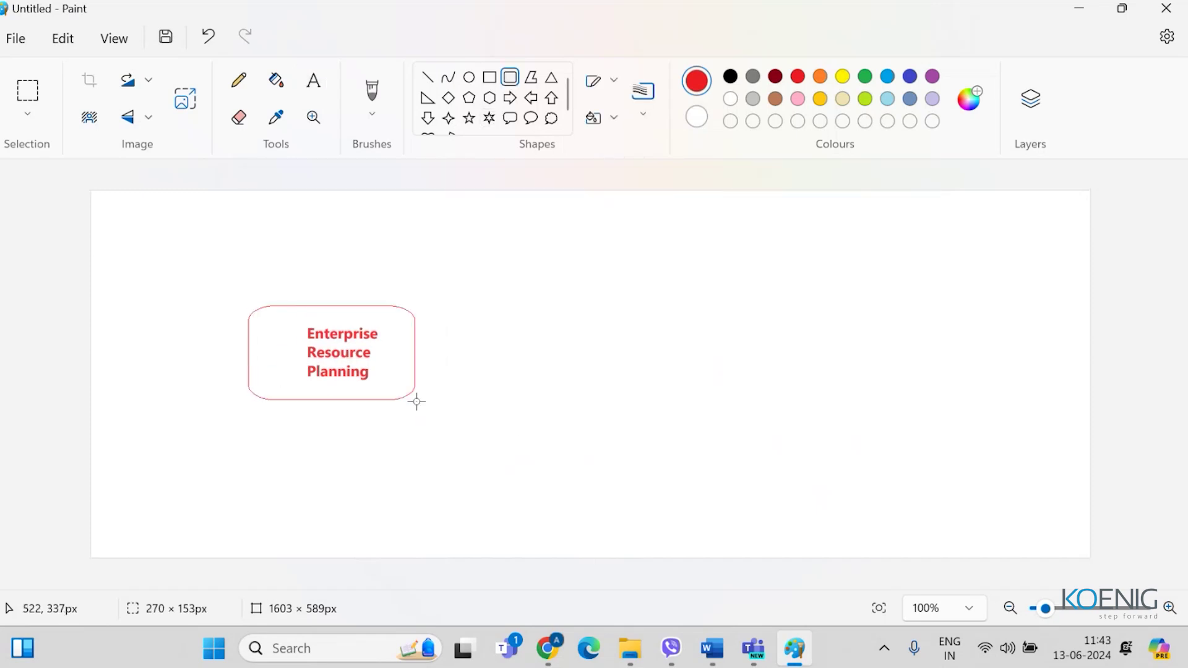
Step: Create a text box about 246 × 496 px beside the framed text and enter "Project management" as its first entry
left_click(314, 80)
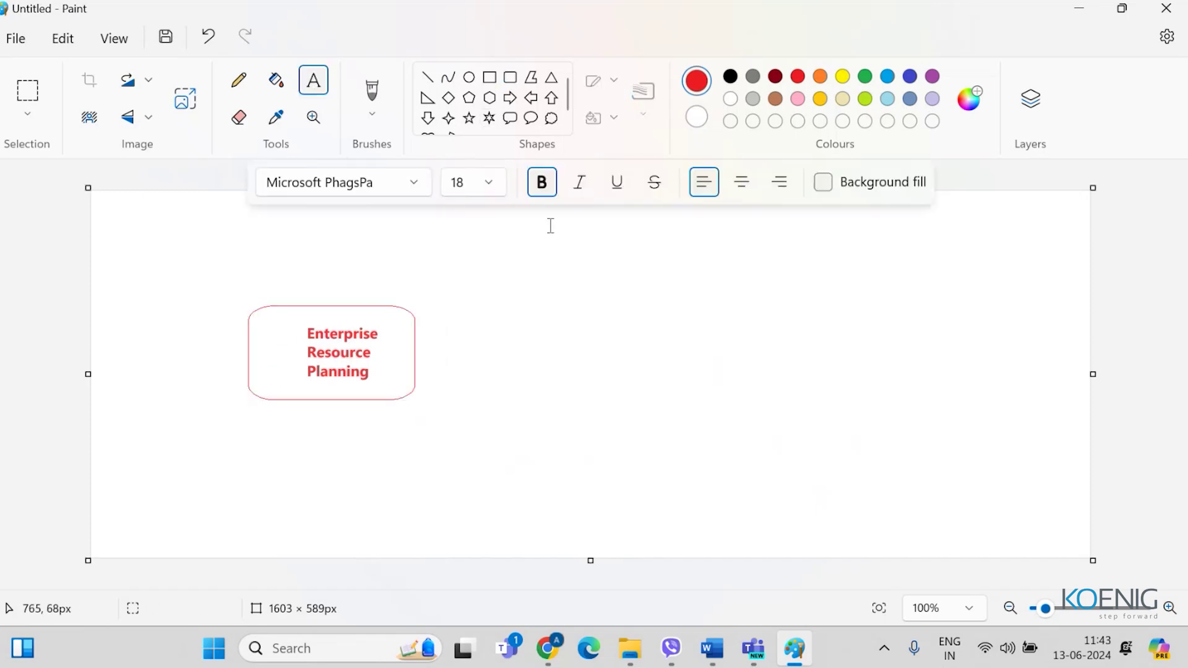
left_click_drag(540, 224, 695, 534)
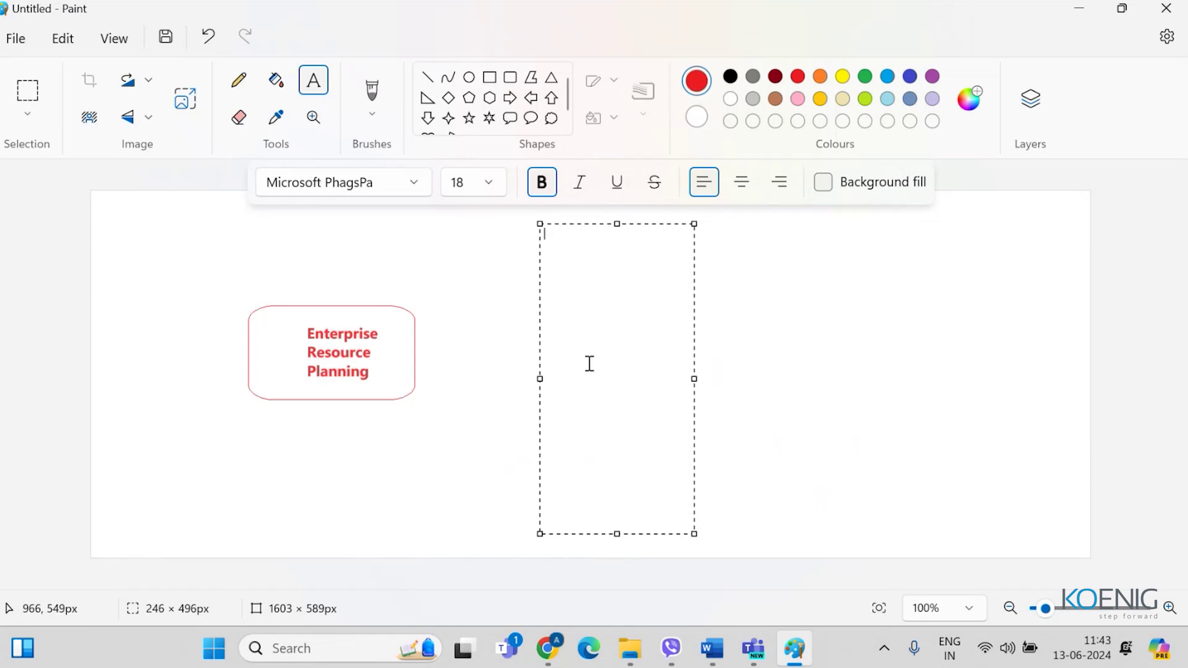
type("Project management")
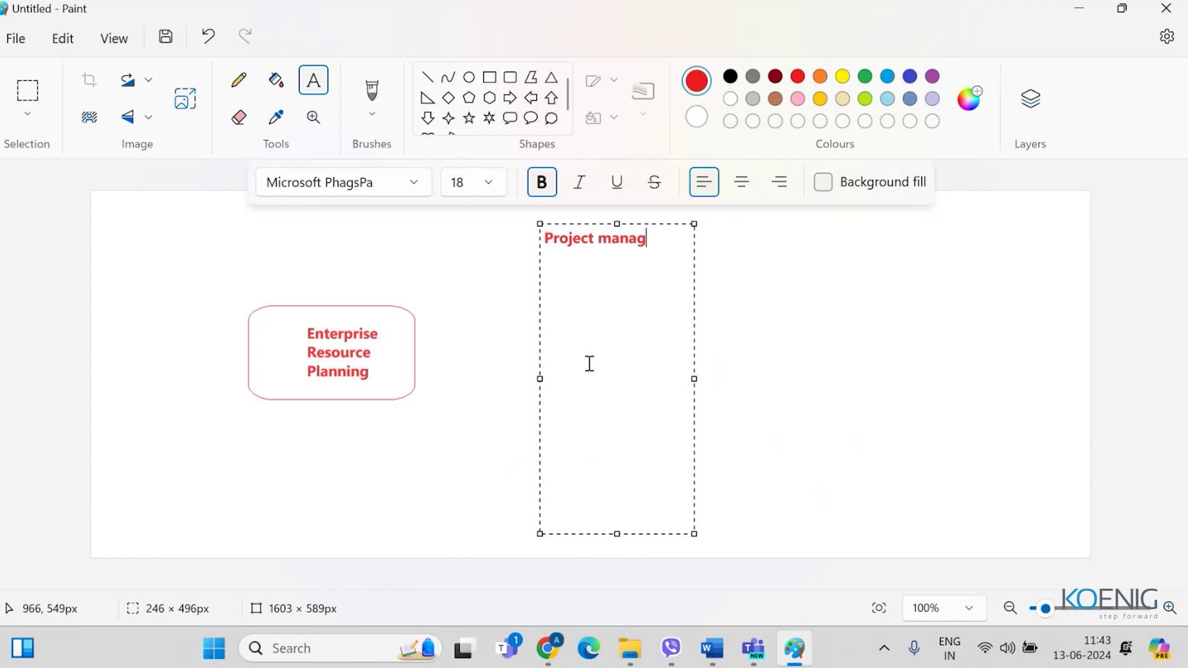
key("Return")
Step: Add "Customer Relationship Management" as the second entry, leaving a blank line after "Project management"
type("Customer")
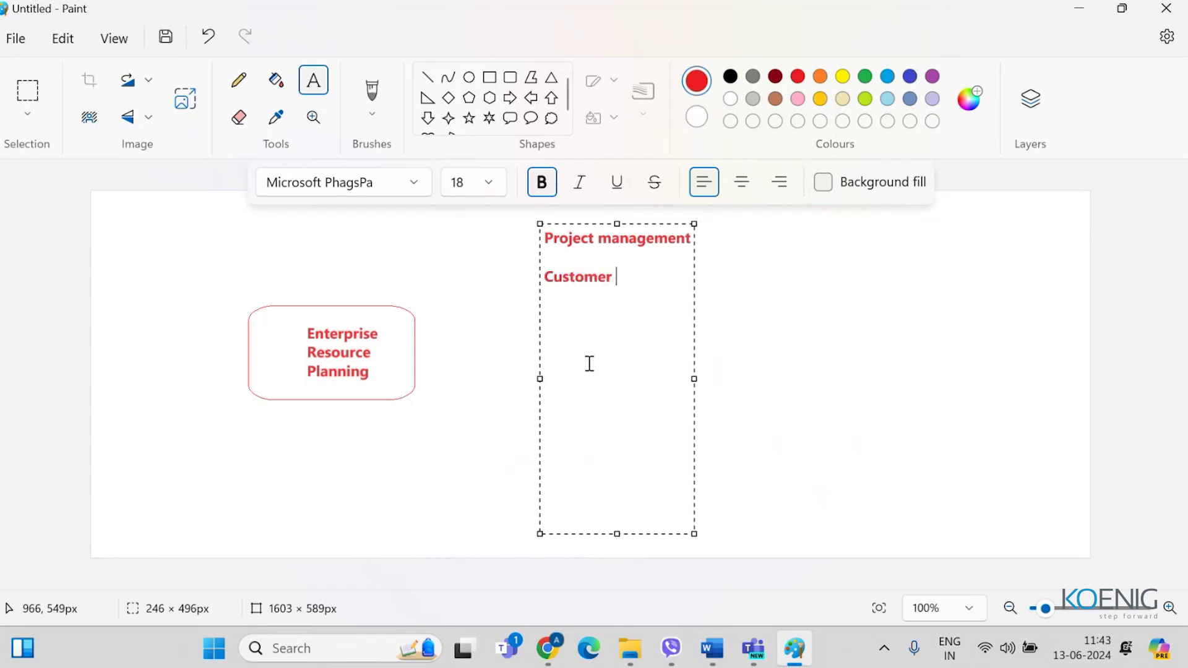
type(" Relationshi")
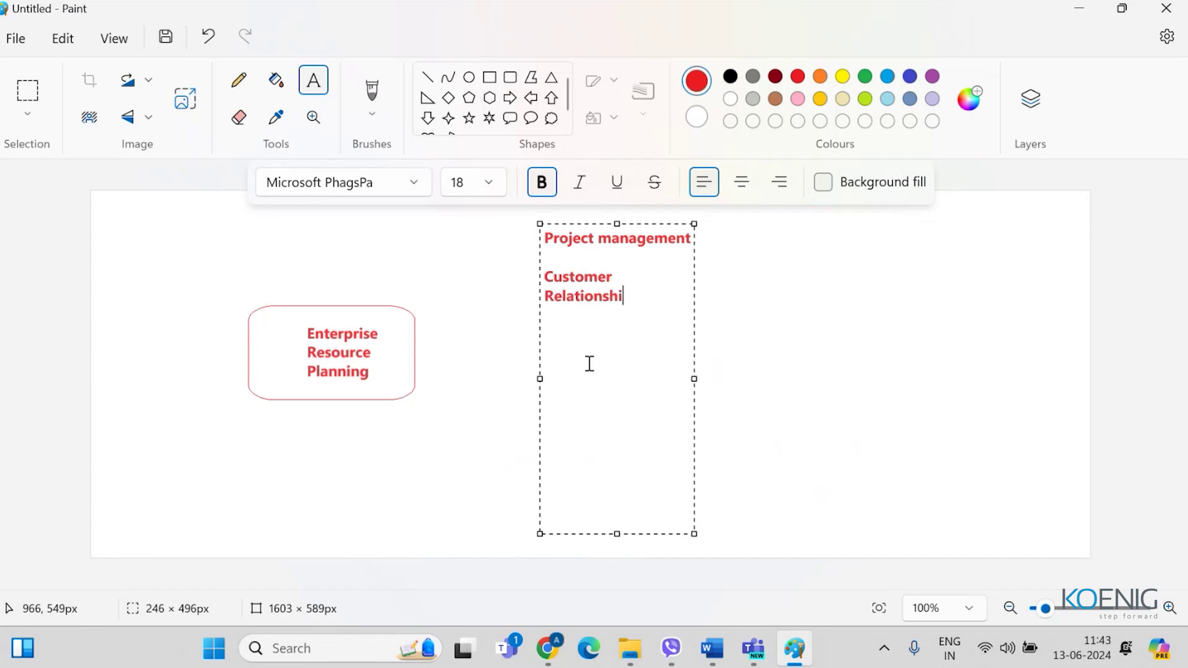
type("p Managemnert")
key("BackSpace")
key("BackSpace")
key("BackSpace")
key("BackSpace")
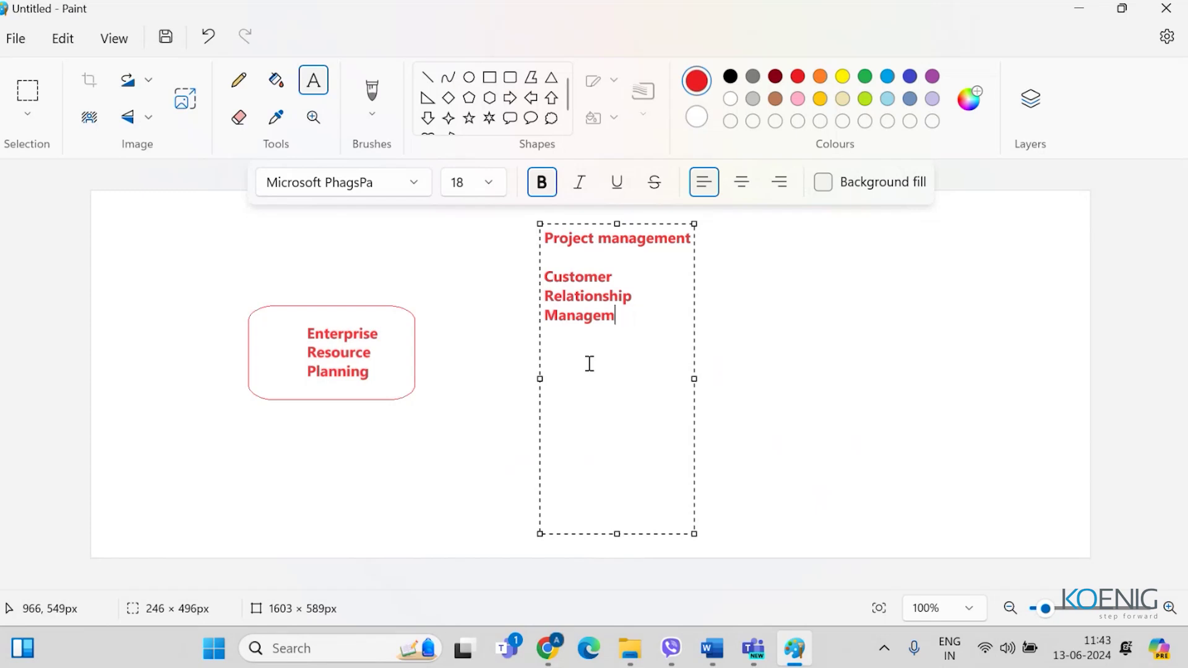
type("ent")
Step: Widen the text box to about 422 px and add "Human Resource Management" as the third entry
left_click_drag(694, 378, 803, 381)
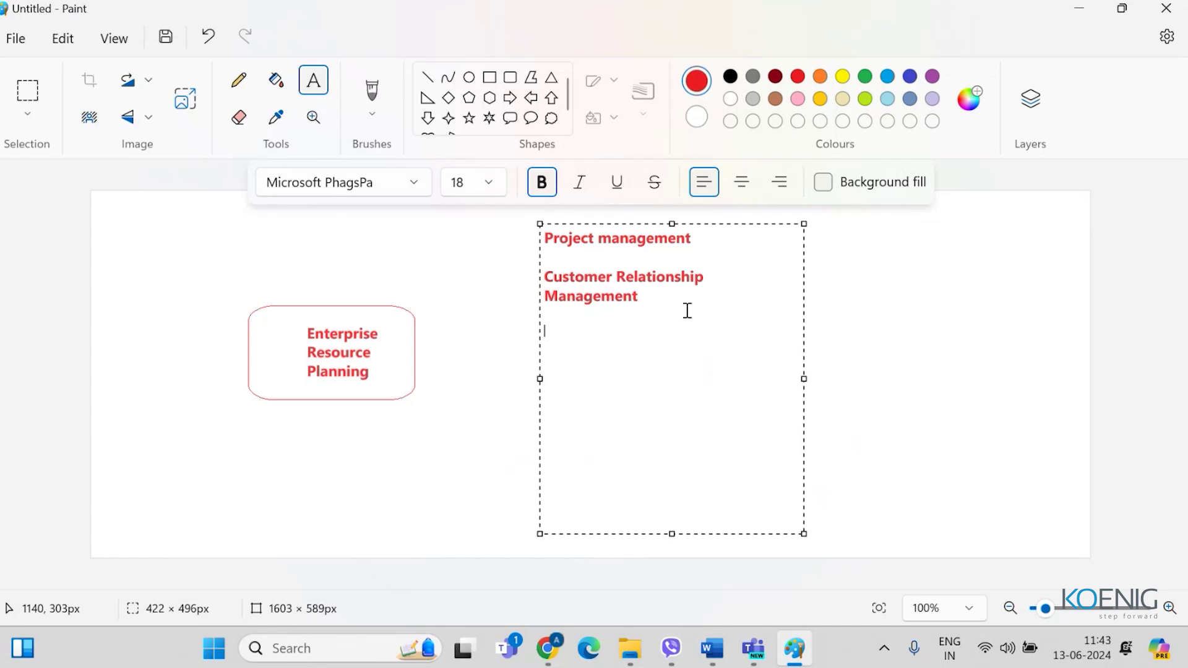
type("Human Resoiurces")
key("BackSpace")
key("BackSpace")
key("BackSpace")
key("BackSpace")
key("BackSpace")
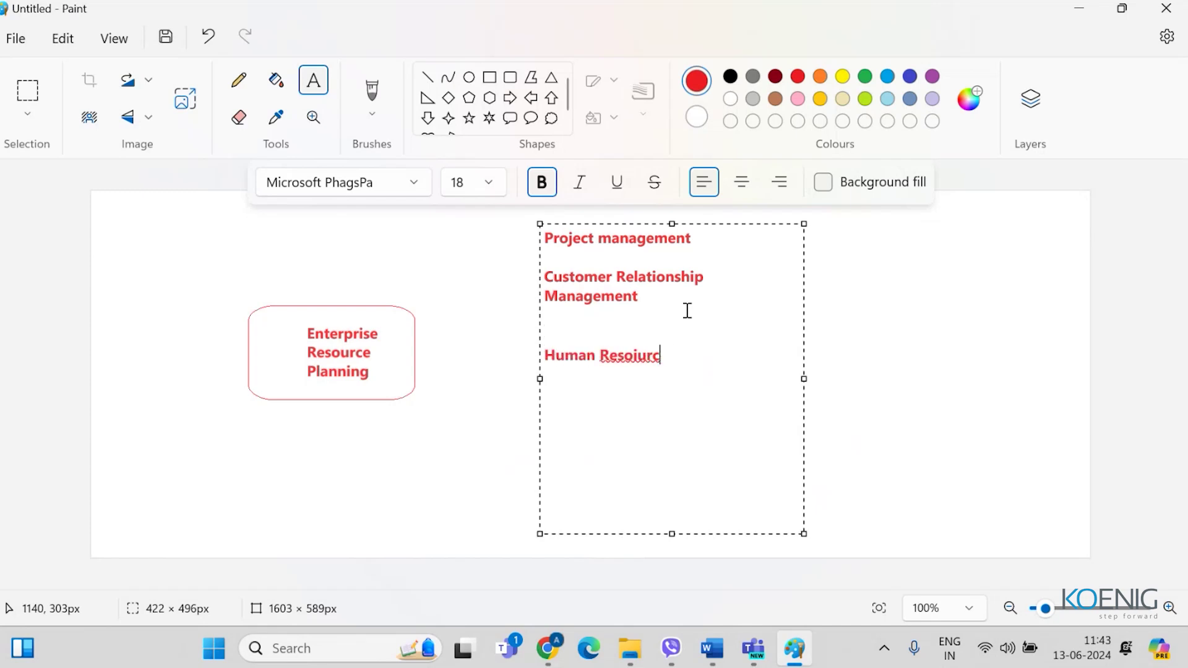
key("BackSpace")
type("urce M")
key("BackSpace")
type("Management   ")
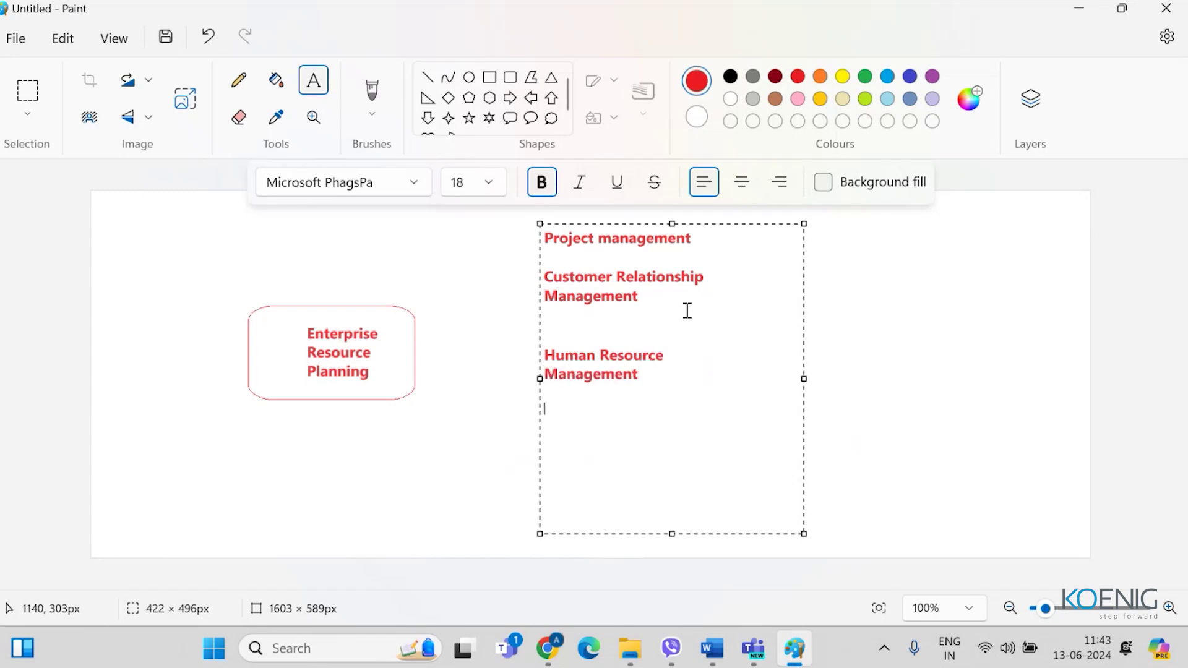
Step: Add "Supply chain management" and "Financial Management" as the last two entries, separated by blank lines
type("Supply chain")
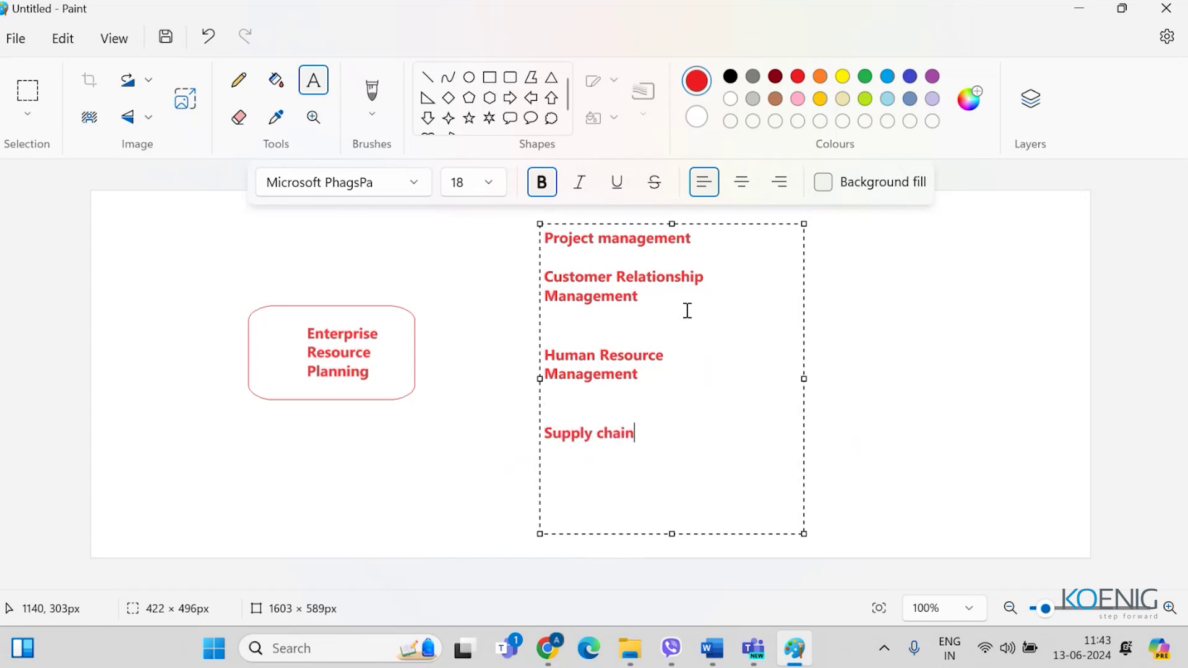
type(" management   ")
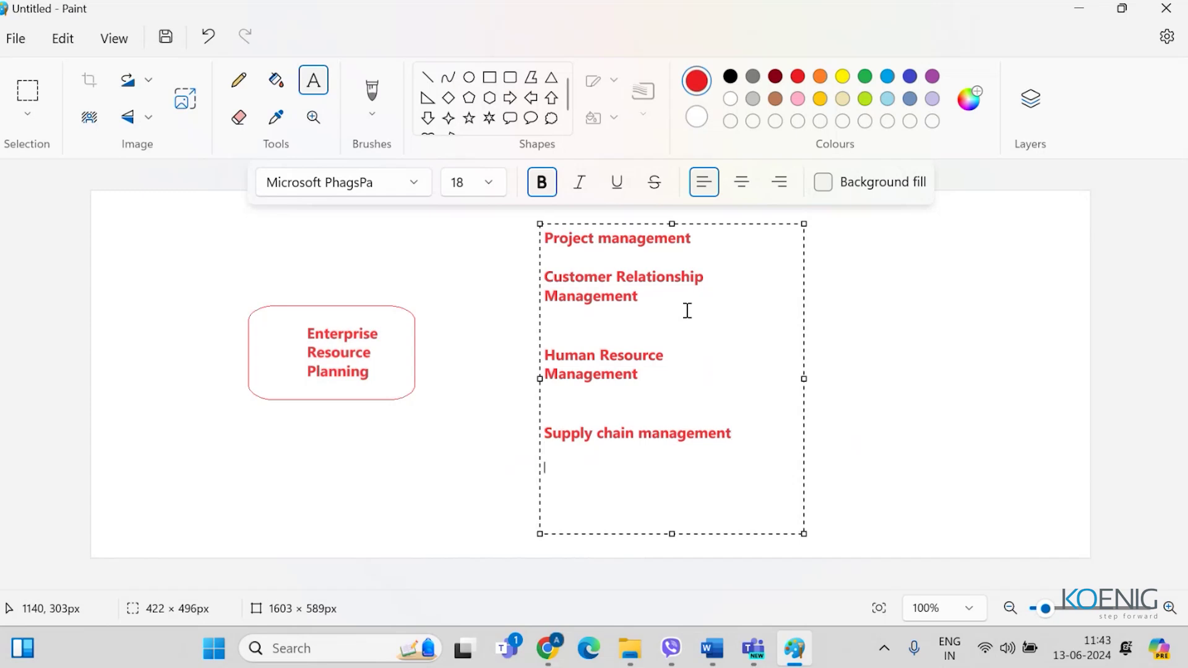
type("Financial Management")
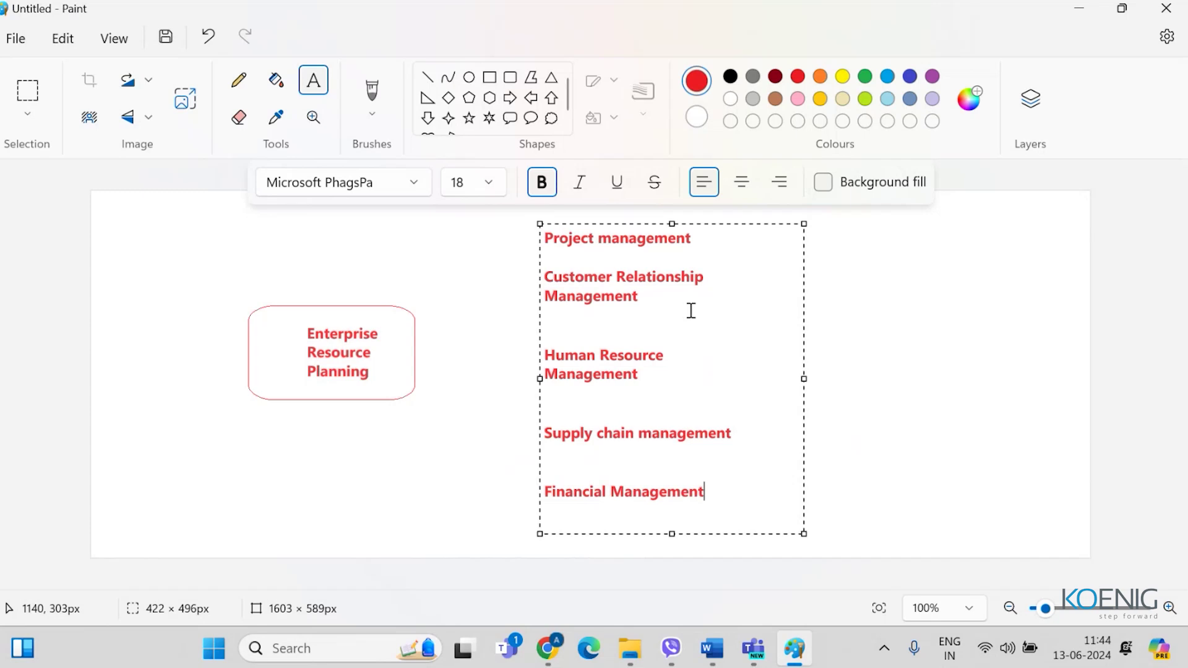
Step: Recolour the whole list of management areas to indigo blue and place the text on the canvas
left_click_drag(716, 495, 528, 227)
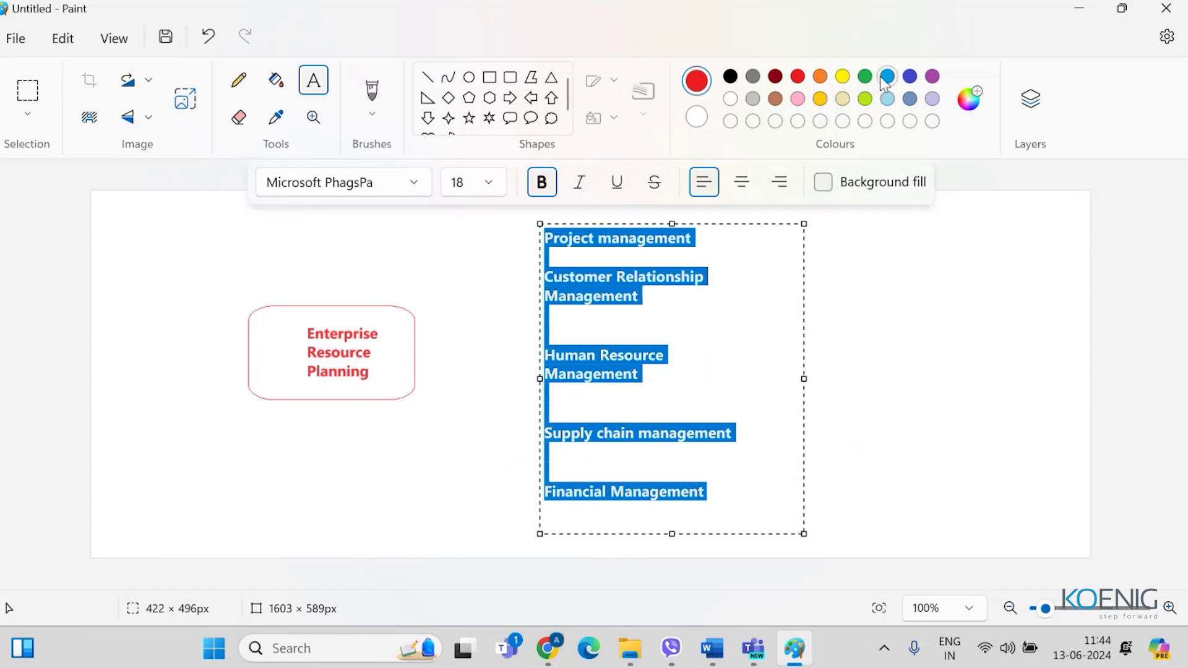
left_click(908, 77)
left_click(674, 309)
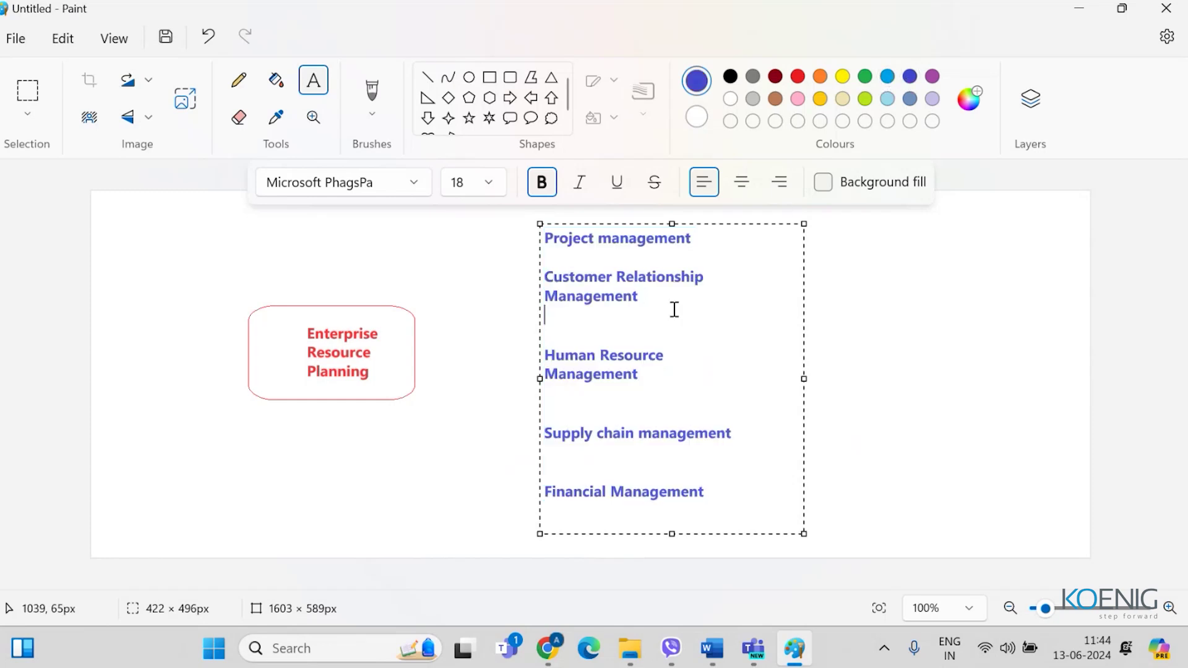
left_click(893, 390)
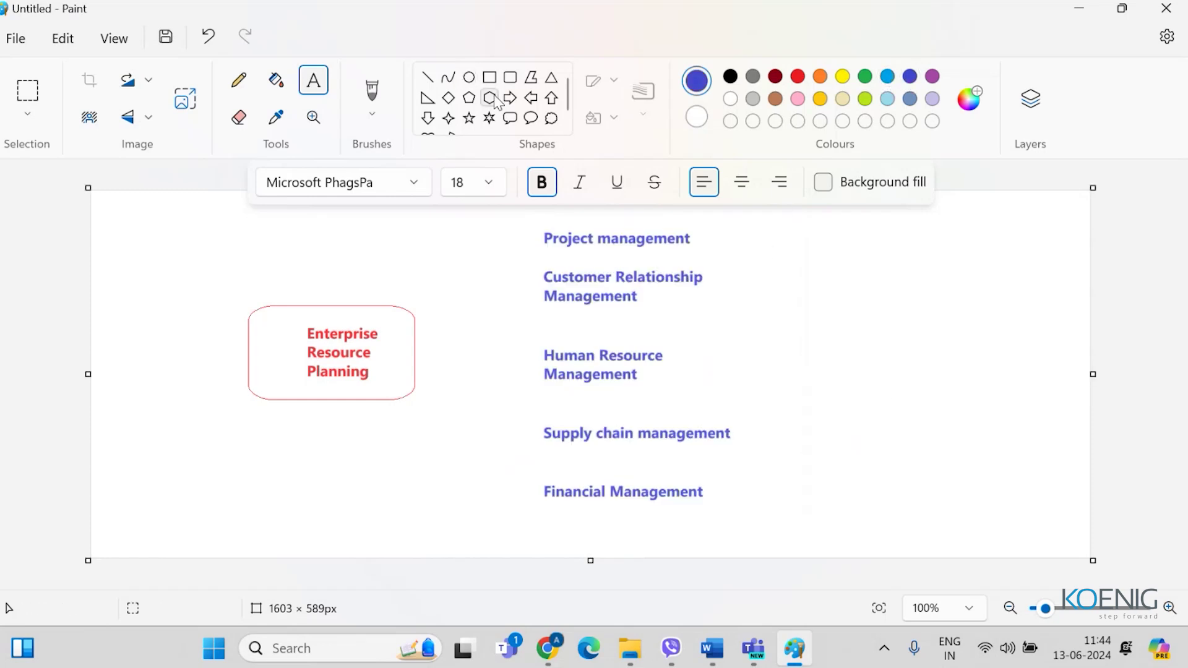
Step: Draw an indigo rounded rectangle around the complete list of management areas
left_click(511, 82)
left_click_drag(528, 209, 741, 522)
left_click(851, 491)
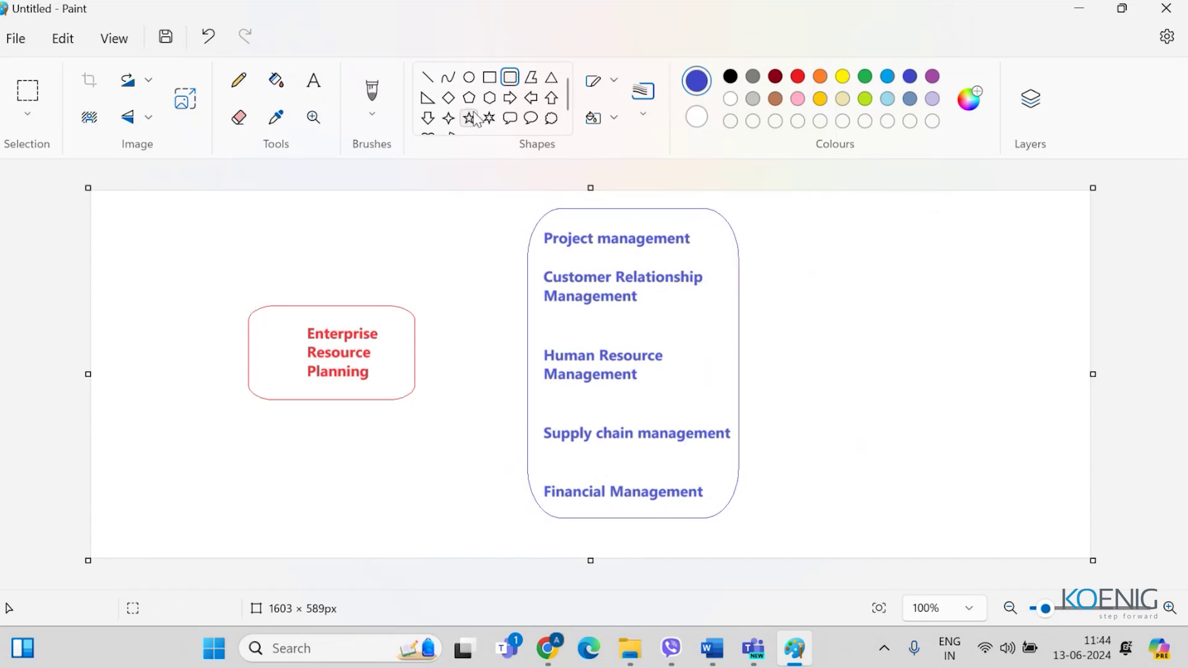
Step: Draw a block arrow pointing from the Enterprise Resource Planning box to the frame around the management list
left_click(511, 100)
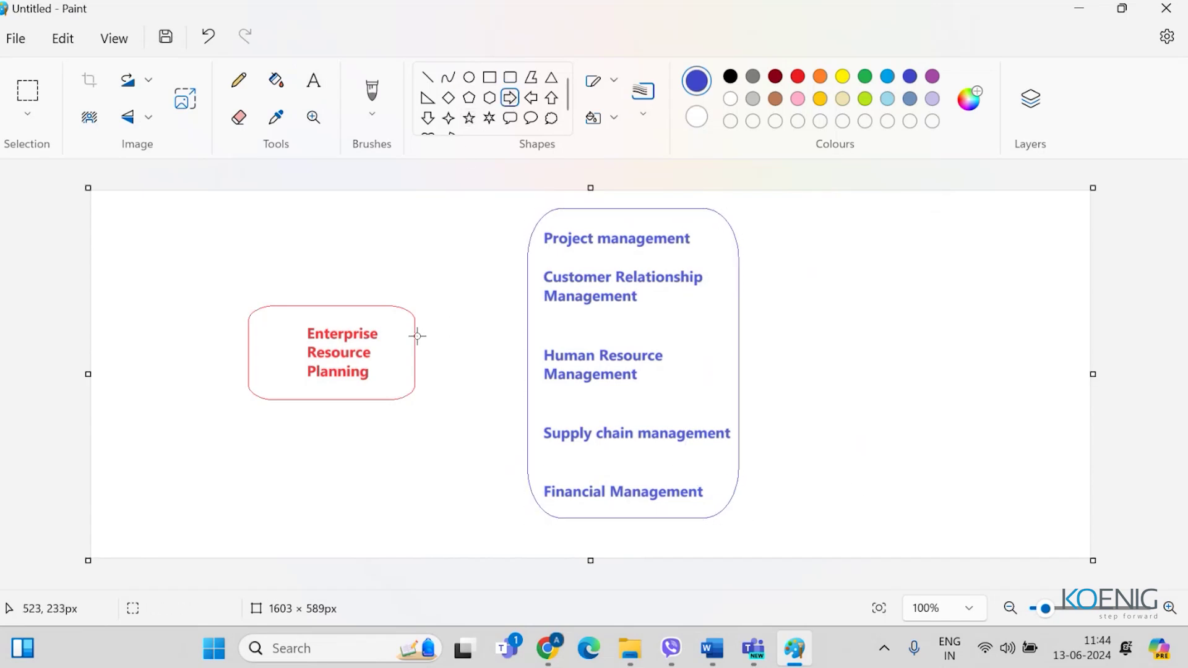
left_click_drag(416, 336, 526, 369)
left_click(457, 425)
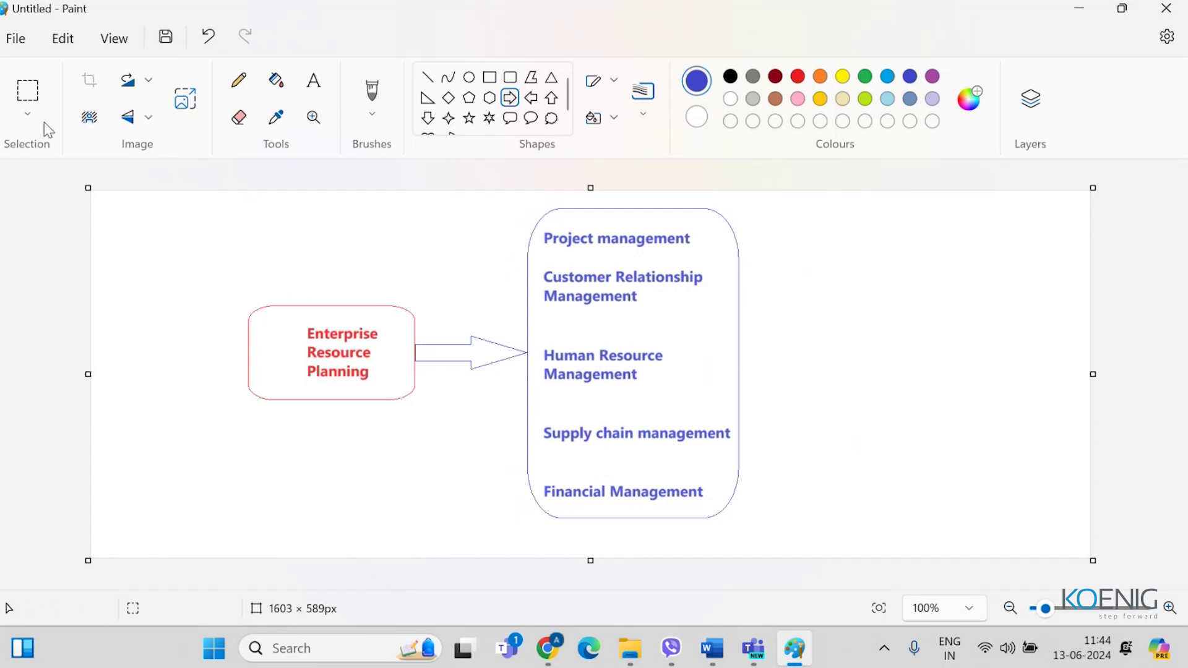
Step: Copy the entire diagram, about 858 × 516 px, and paste it below the "ERP SYTEM" line in the Word document OdooFunctional.docx
left_click(27, 113)
left_click(67, 148)
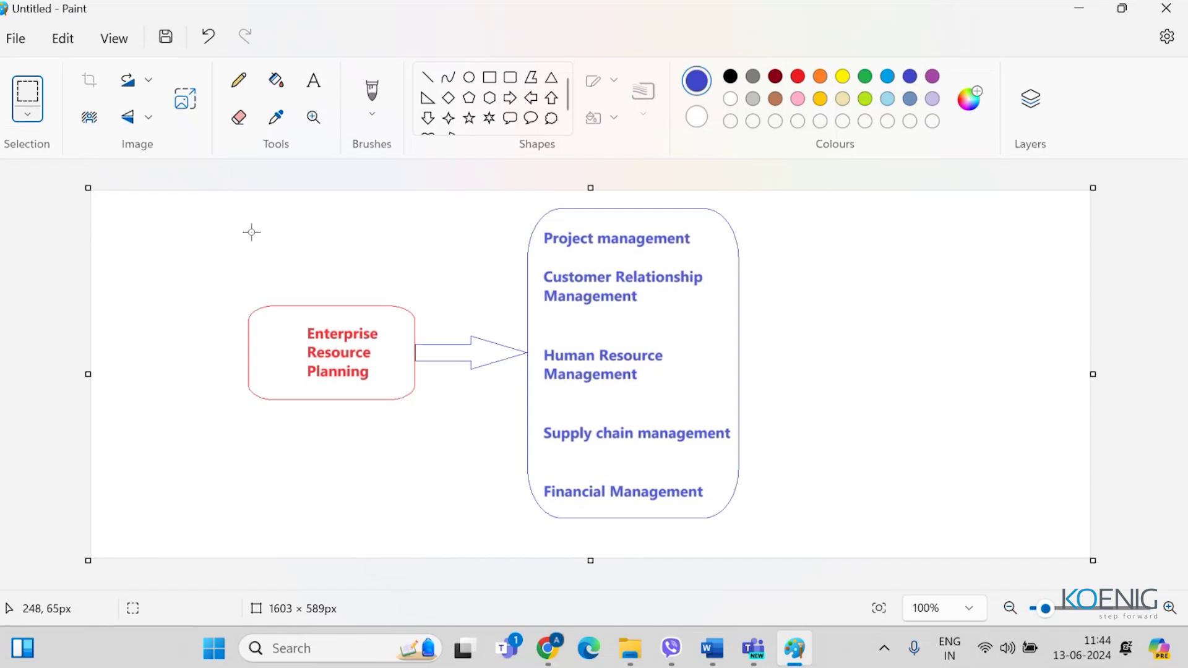
left_click_drag(227, 208, 733, 524)
left_click(736, 528)
left_click_drag(225, 204, 760, 526)
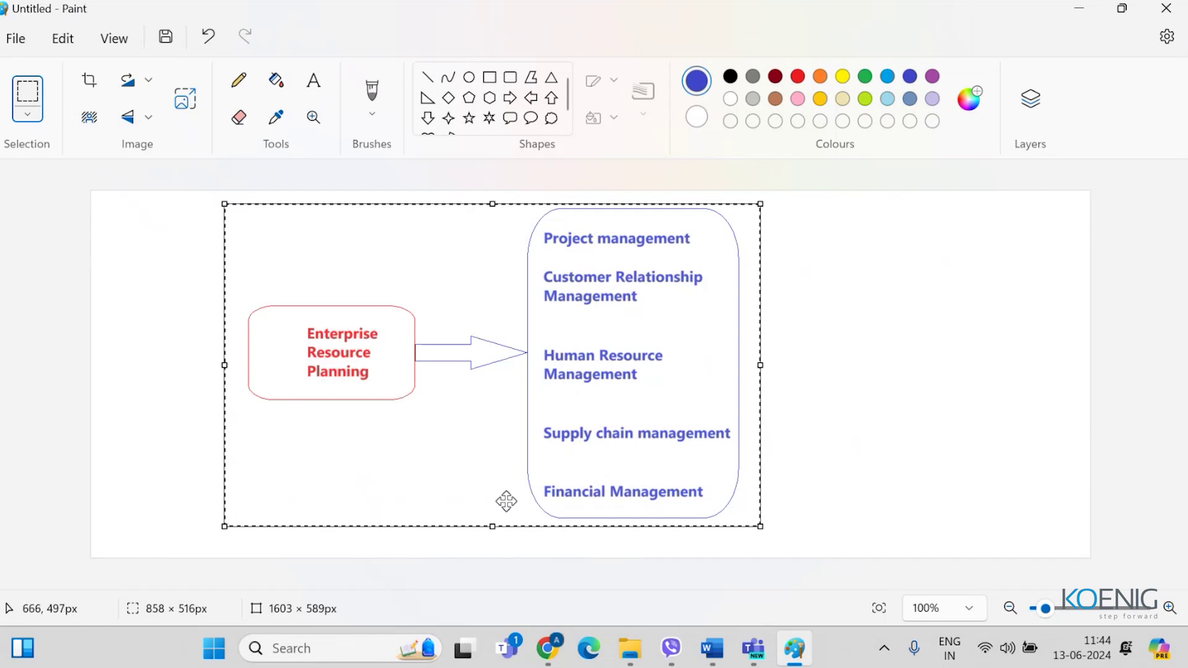
left_click(1079, 10)
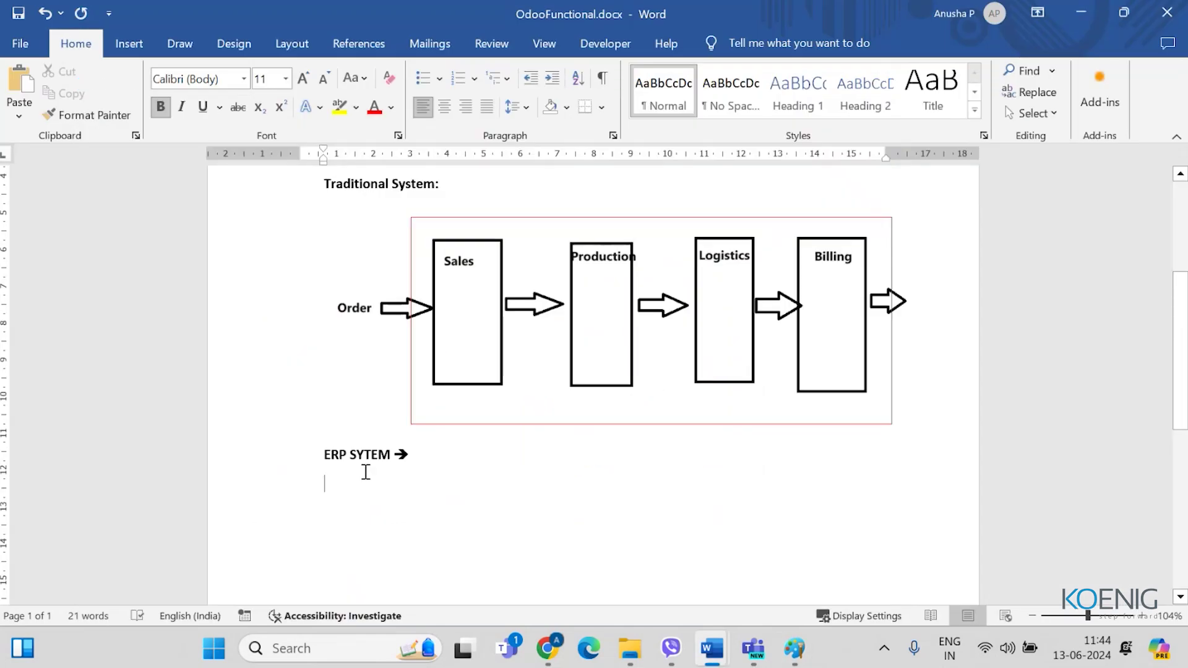
key("ctrl+v")
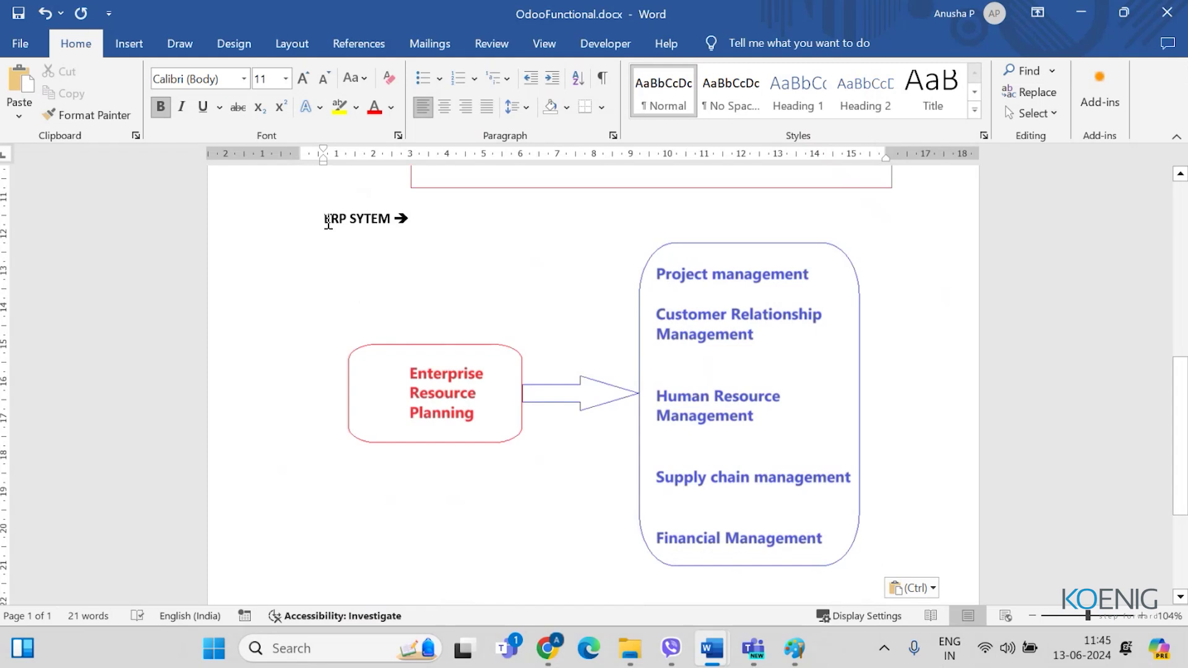
Step: Add the heading line "Odoo ➔" below the pasted ERP diagram
left_click_drag(324, 220, 392, 220)
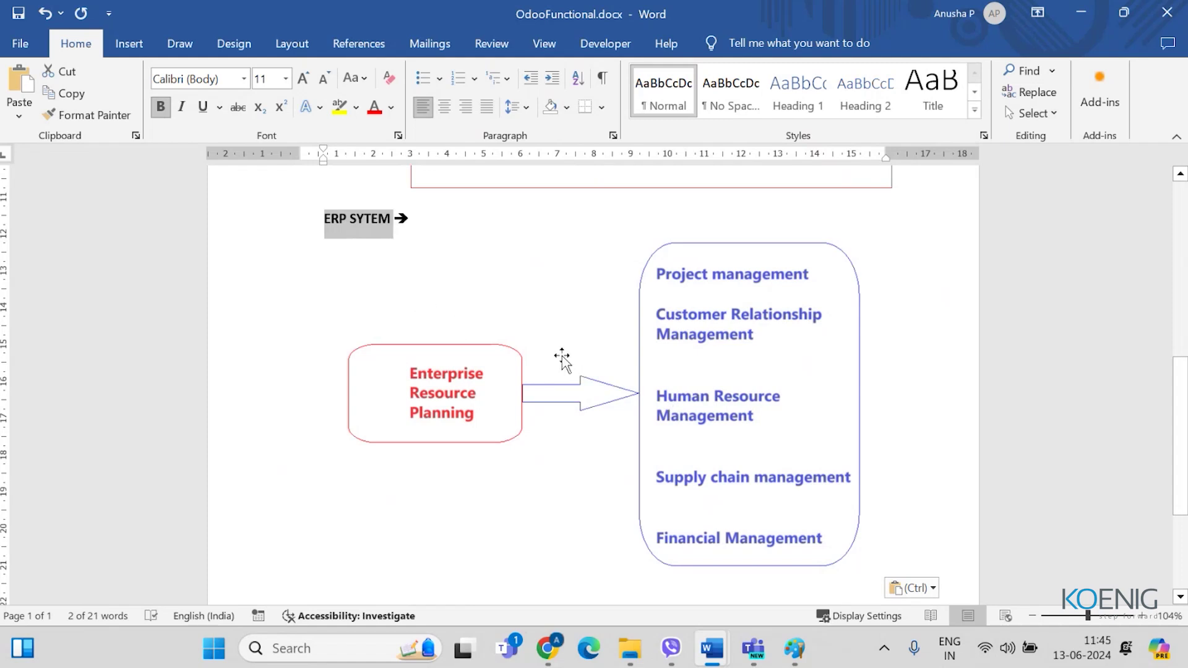
scroll(715, 473, "down", 3)
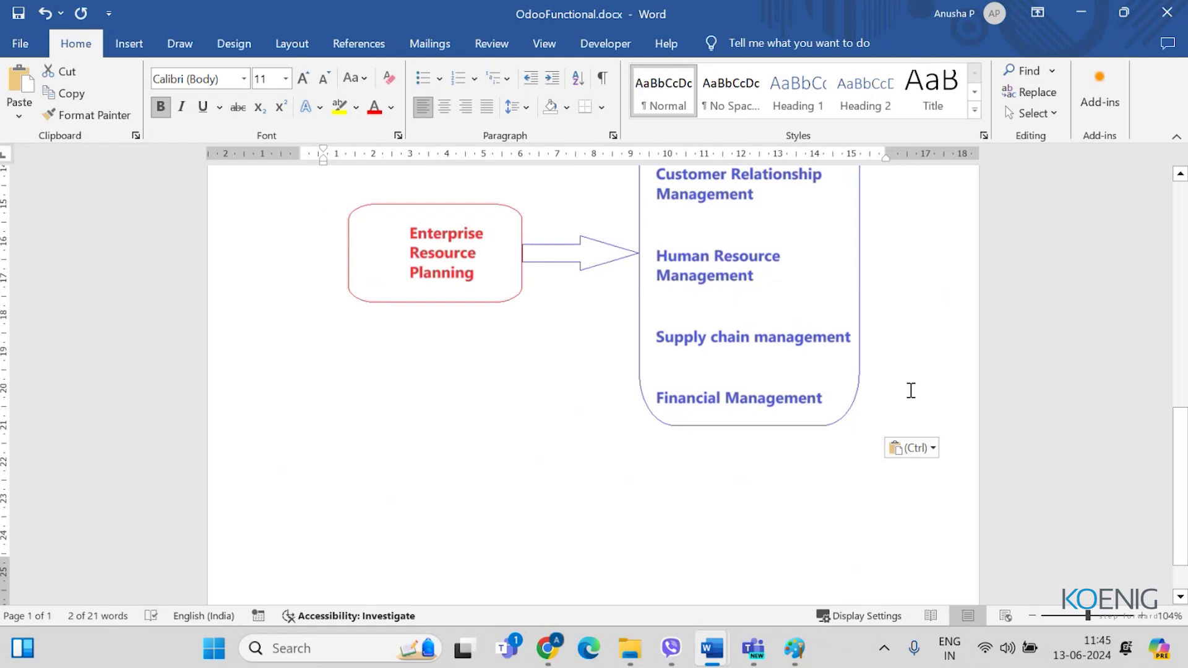
left_click(926, 402)
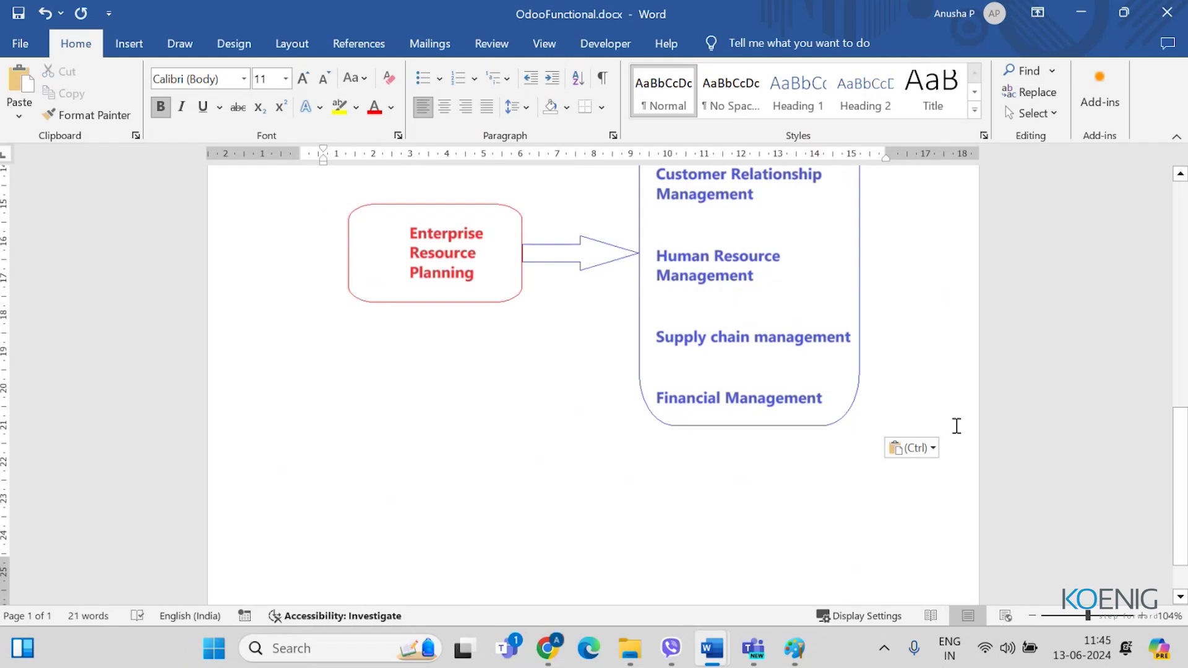
key("Escape")
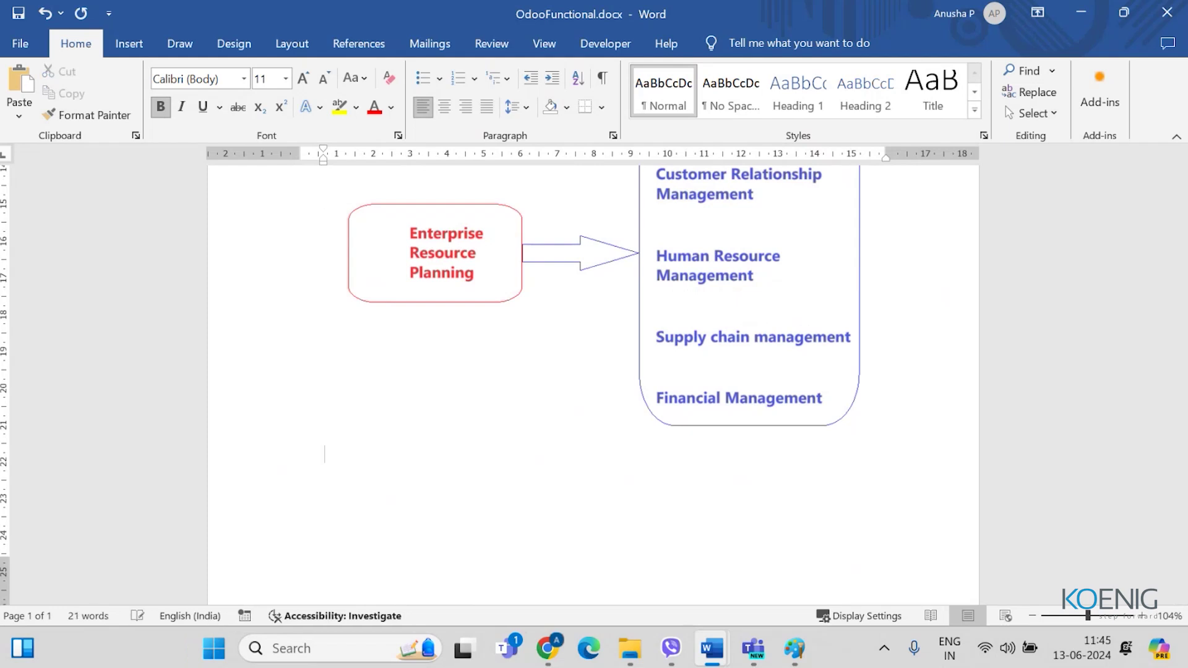
type("Odoo")
type(" ==>")
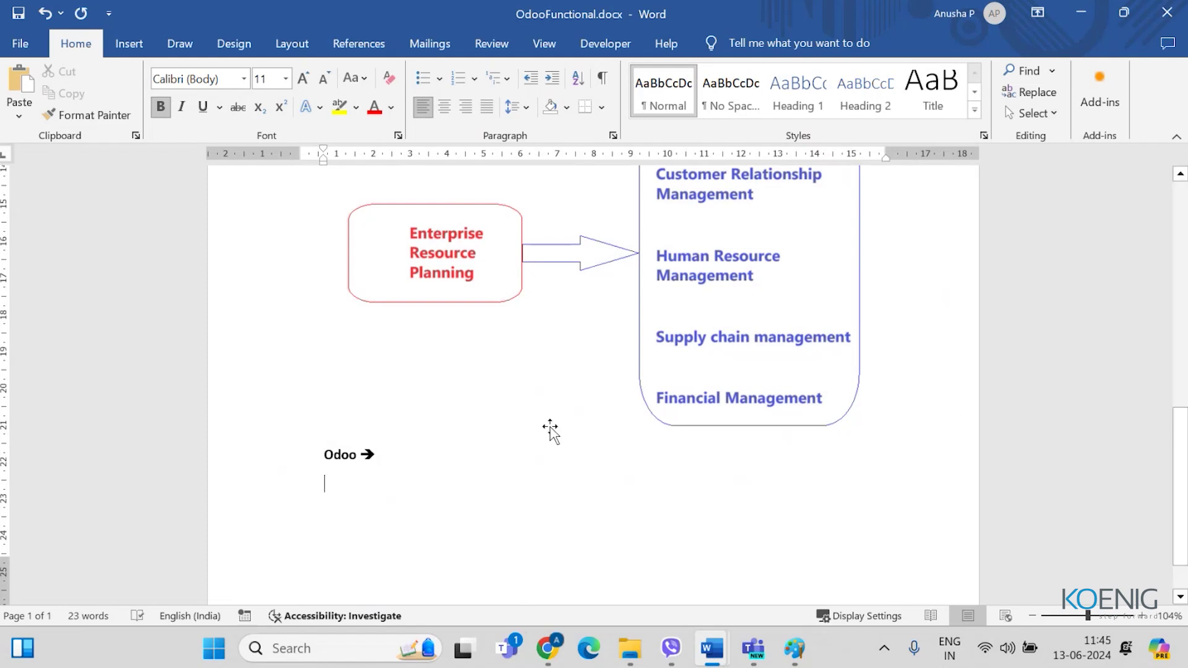
Step: Enter "On demand Open Object" on the line below the Odoo heading
double_click(340, 455)
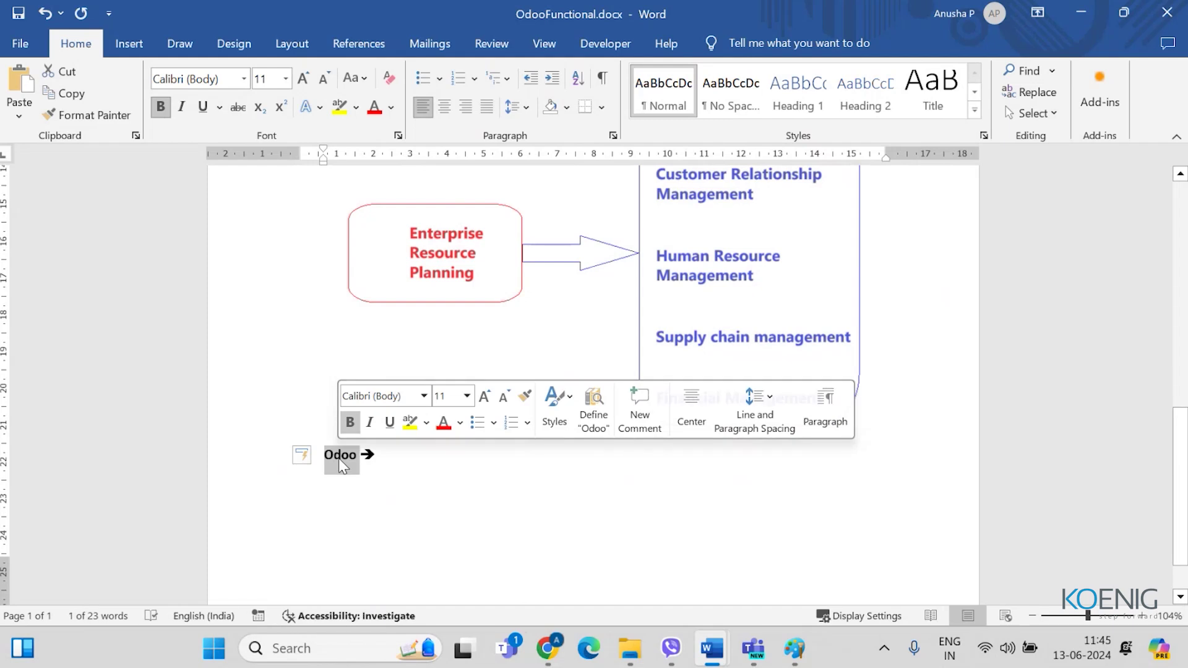
left_click(353, 480)
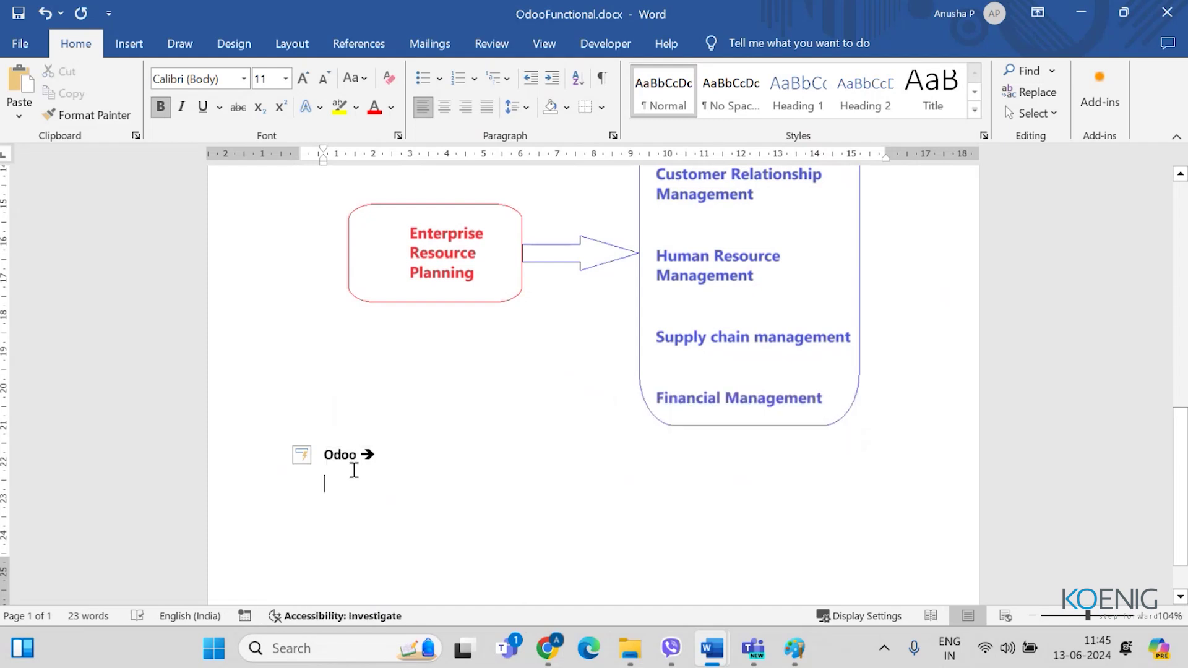
type("On ")
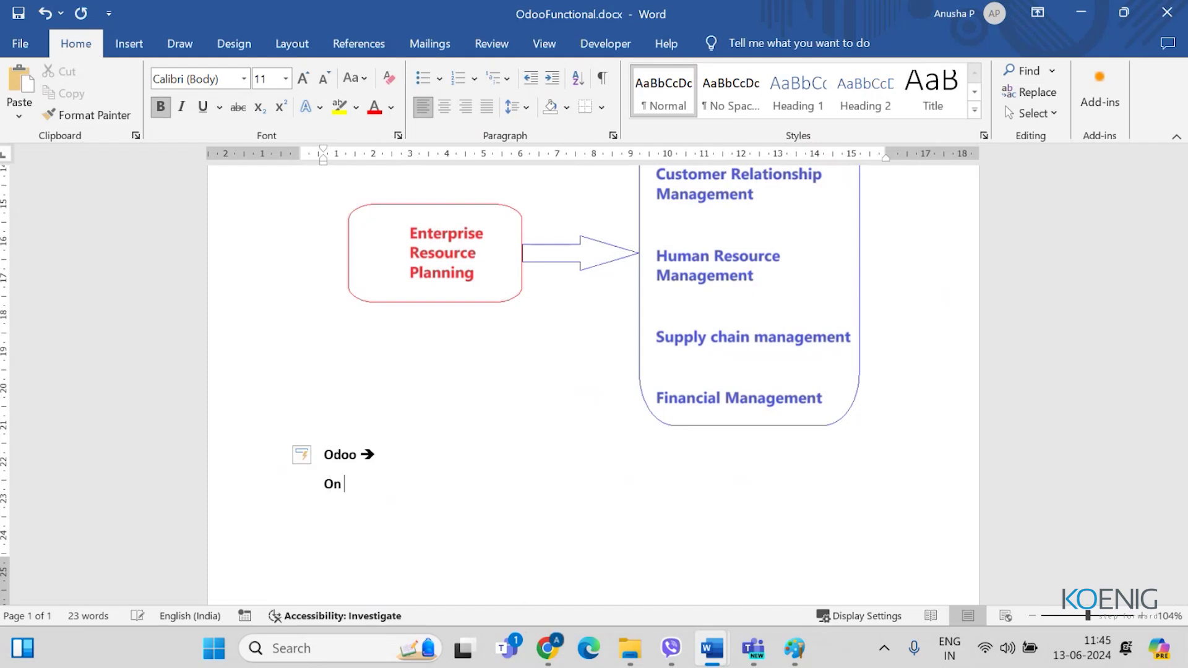
type("demand Open Objec")
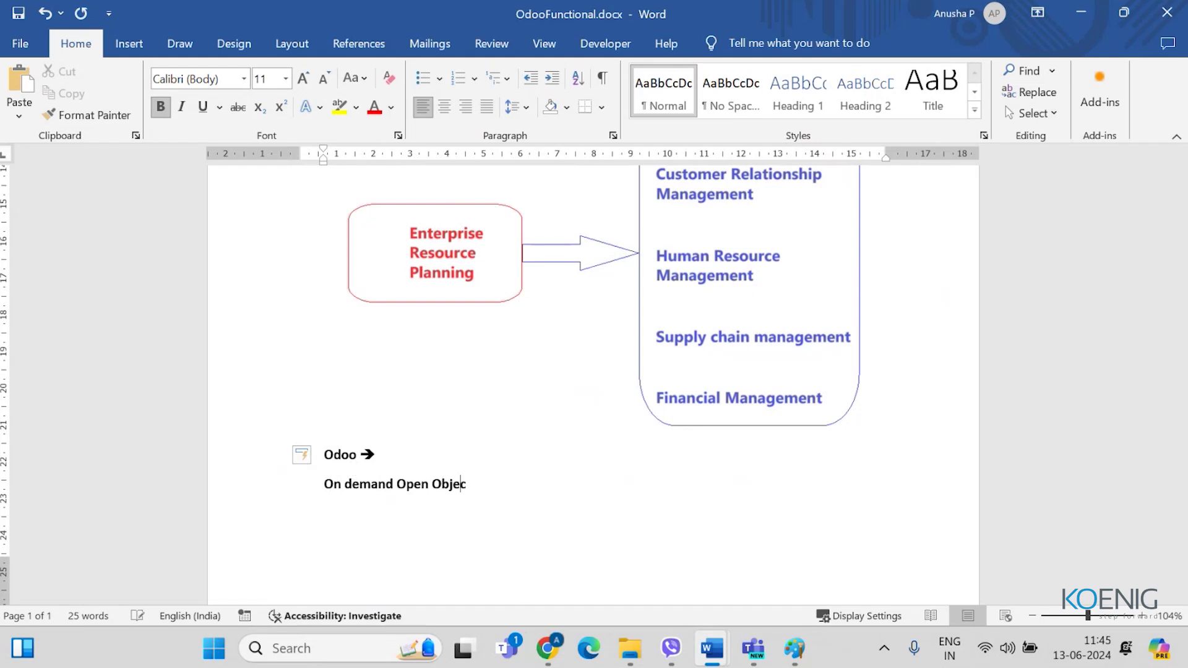
type("t")
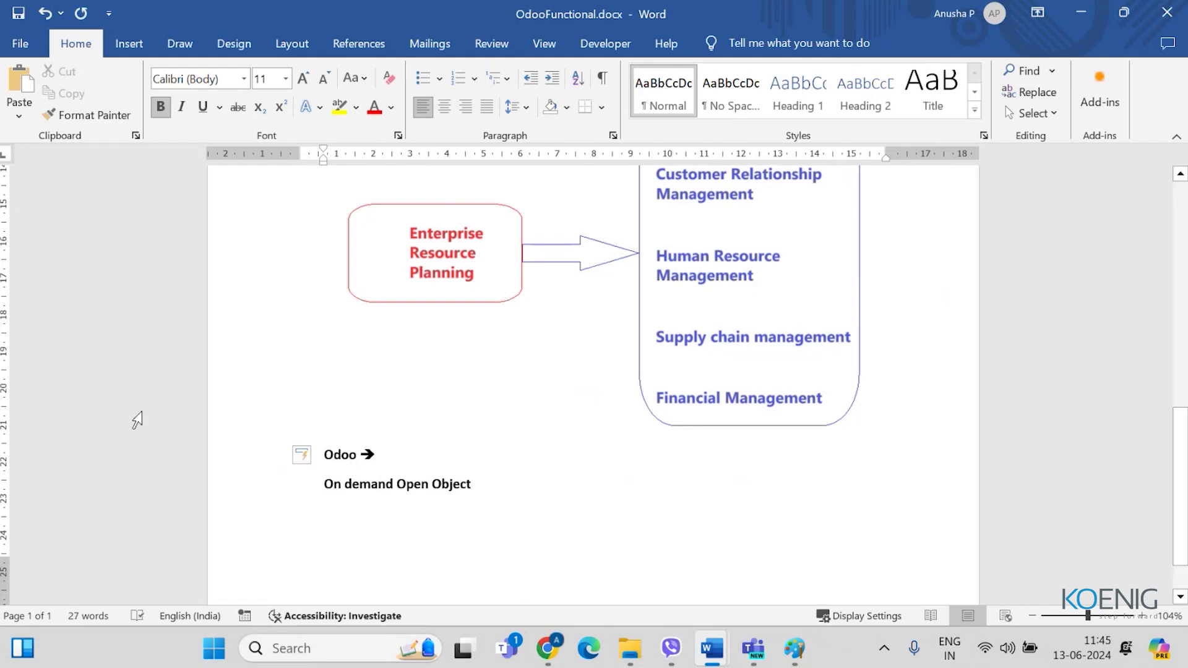
left_click_drag(324, 461, 362, 468)
scroll(491, 507, "down", 1)
left_click(488, 416)
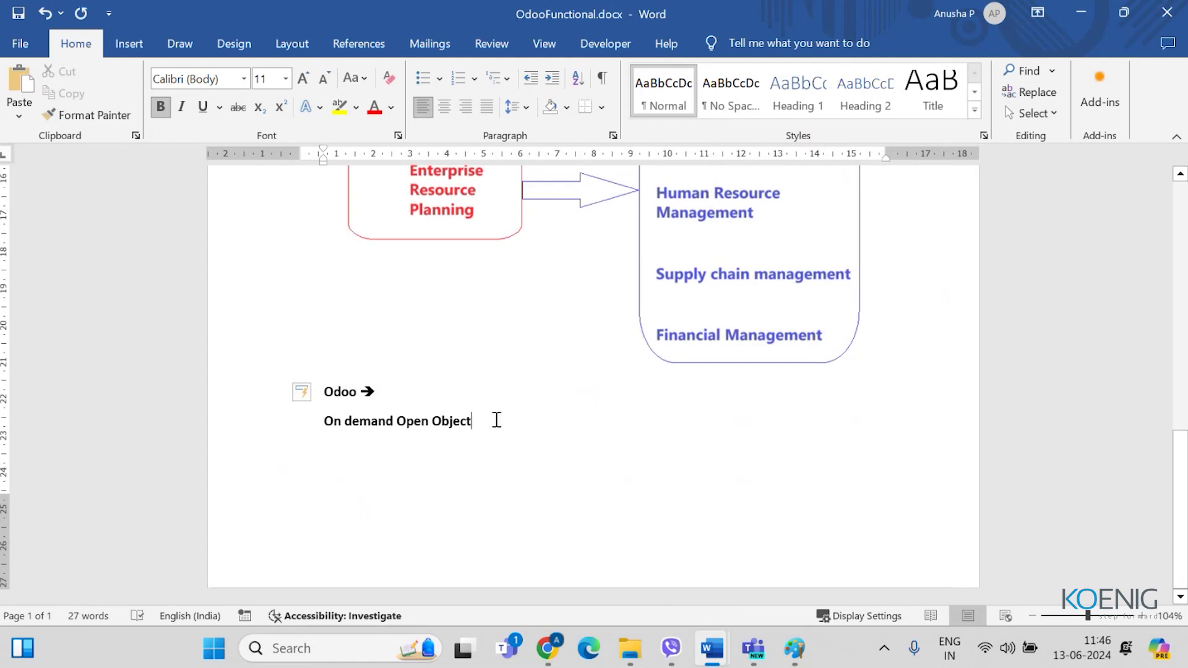
Step: Add the line "TinyERP >>> Small Scale Industry" below "On demand Open Object"
key("Return")
key("Return")
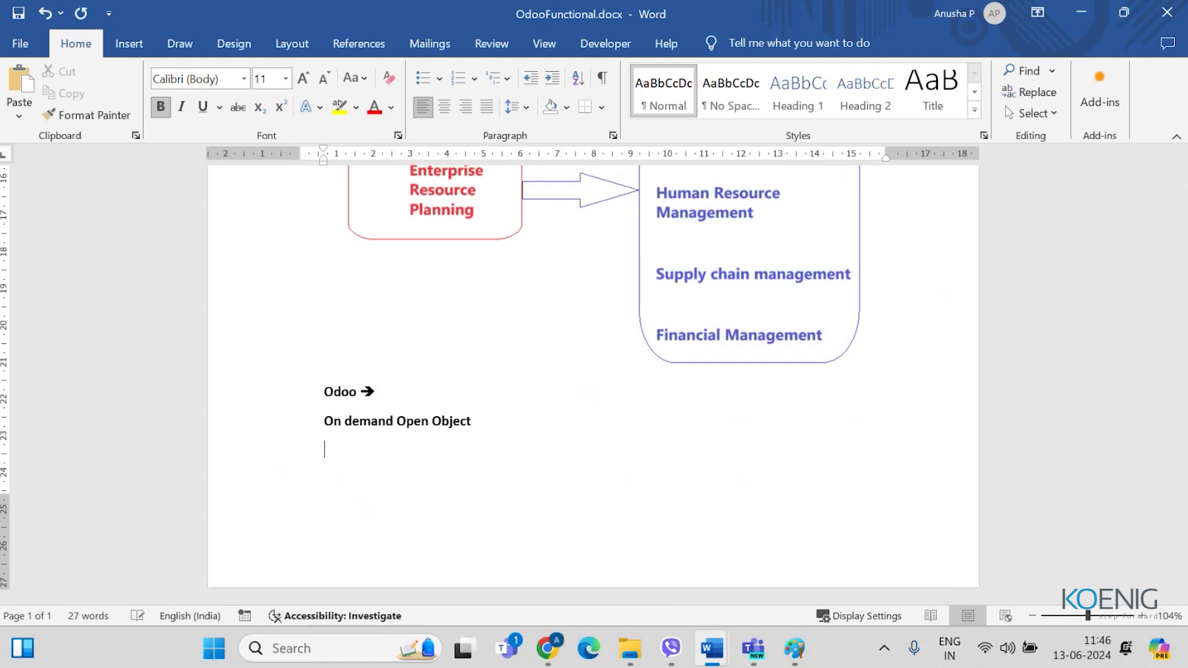
type("TinyERP")
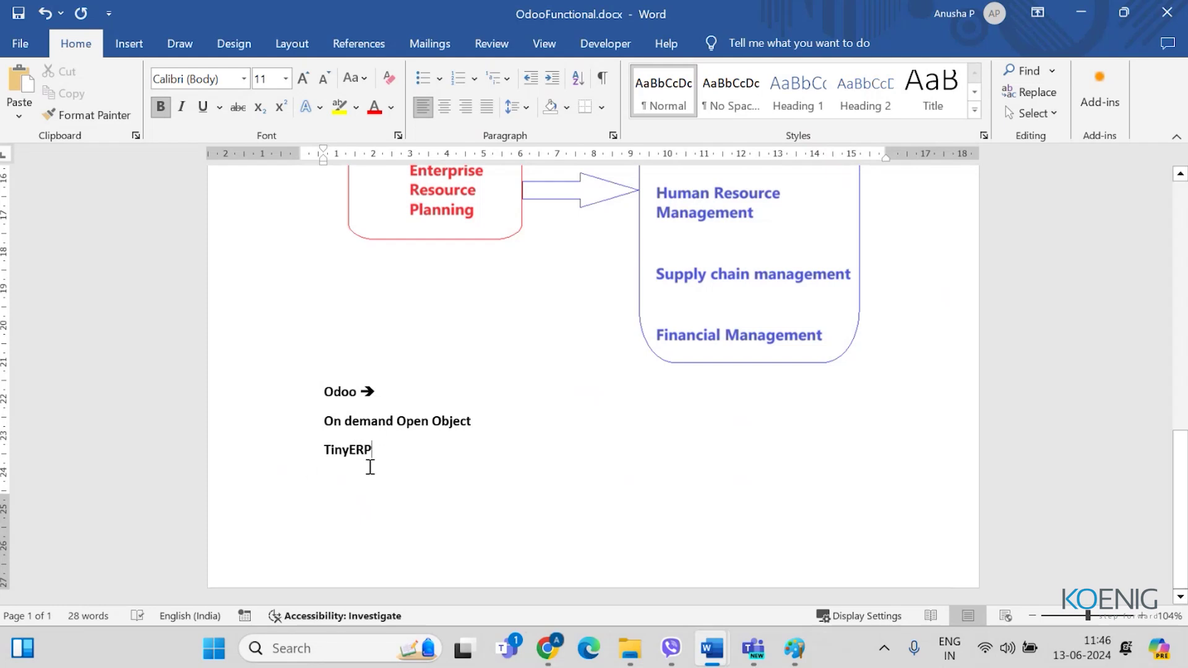
left_click_drag(374, 454, 321, 458)
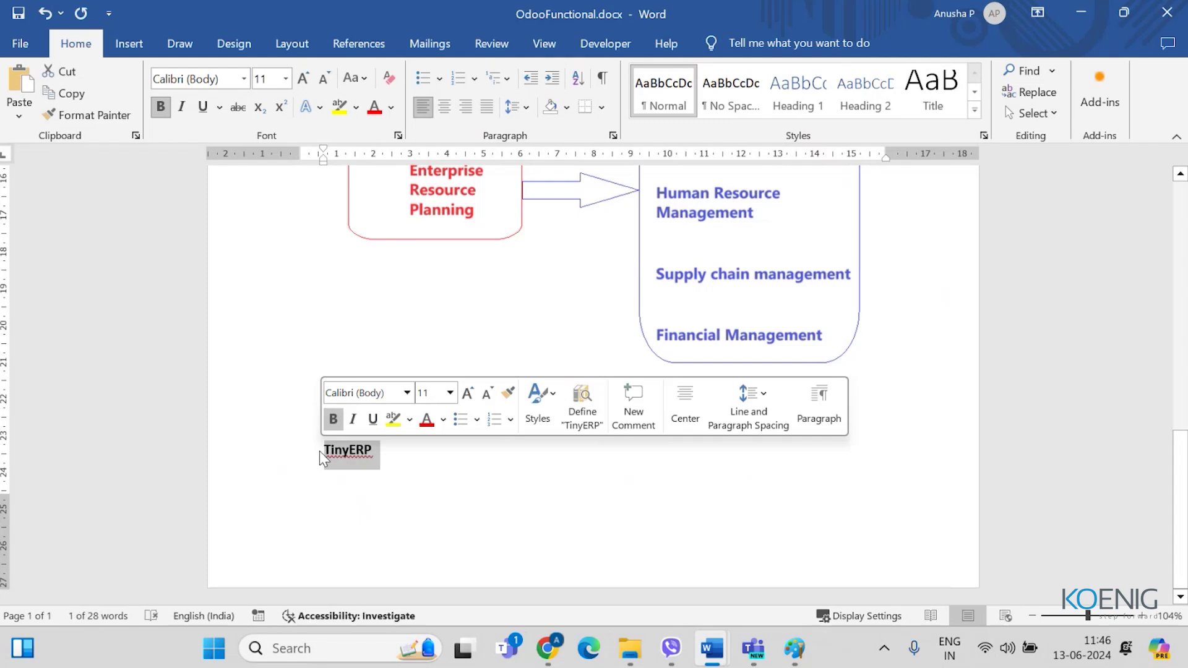
left_click(520, 479)
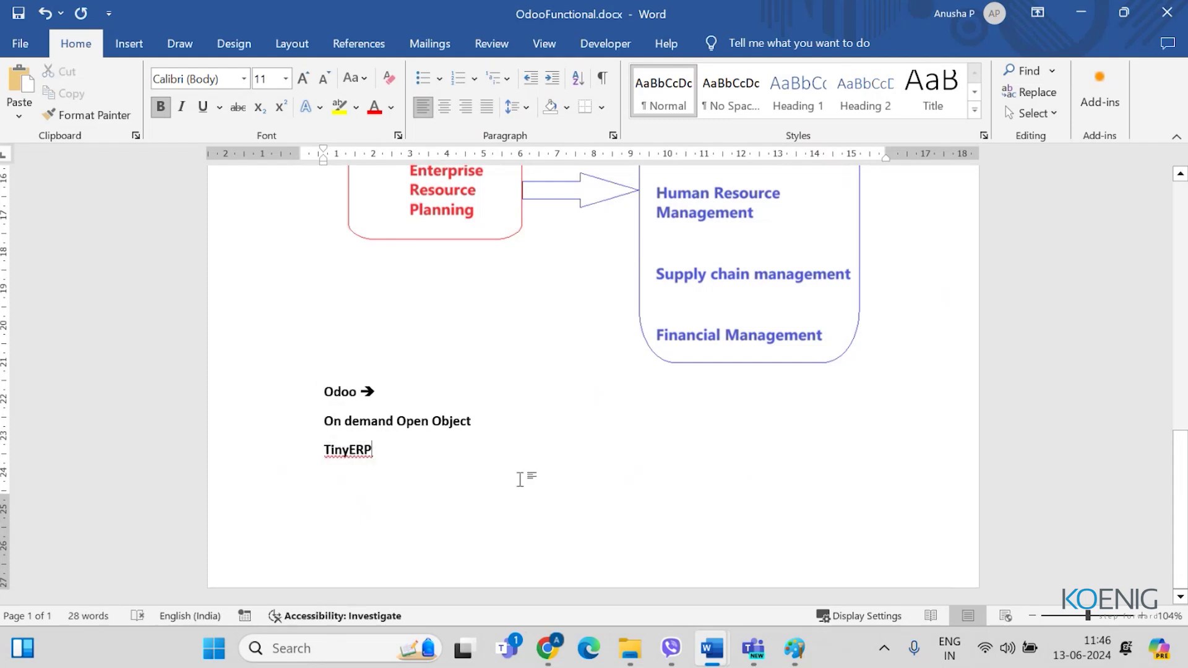
type(">>>")
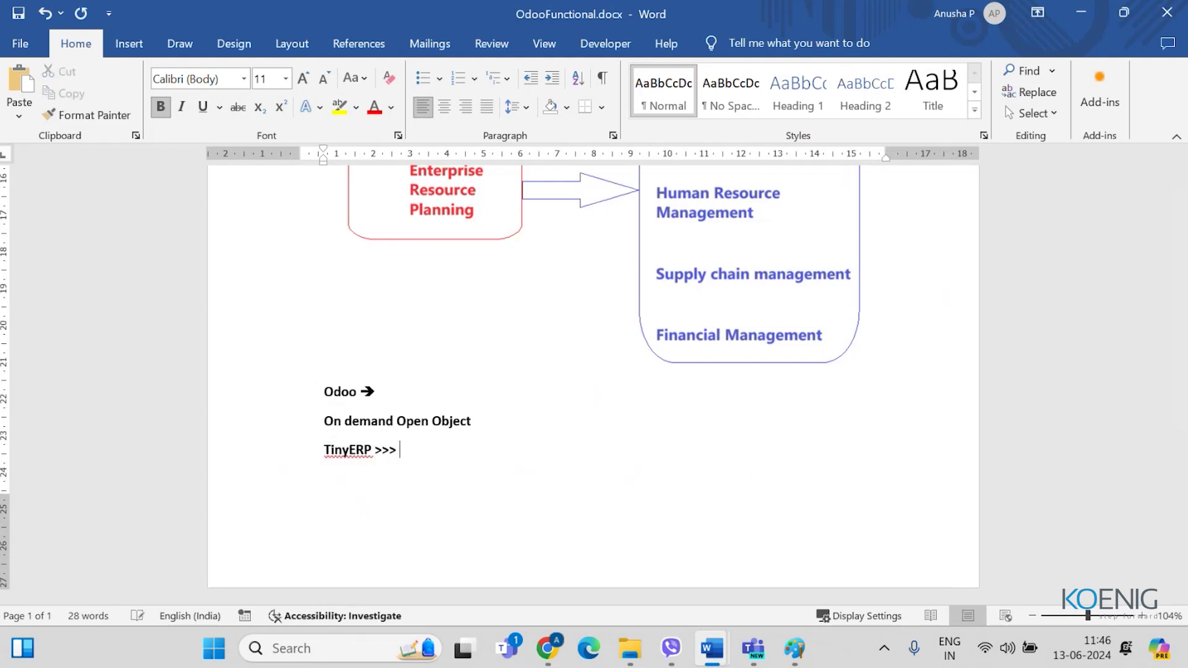
type(" Small Scale I")
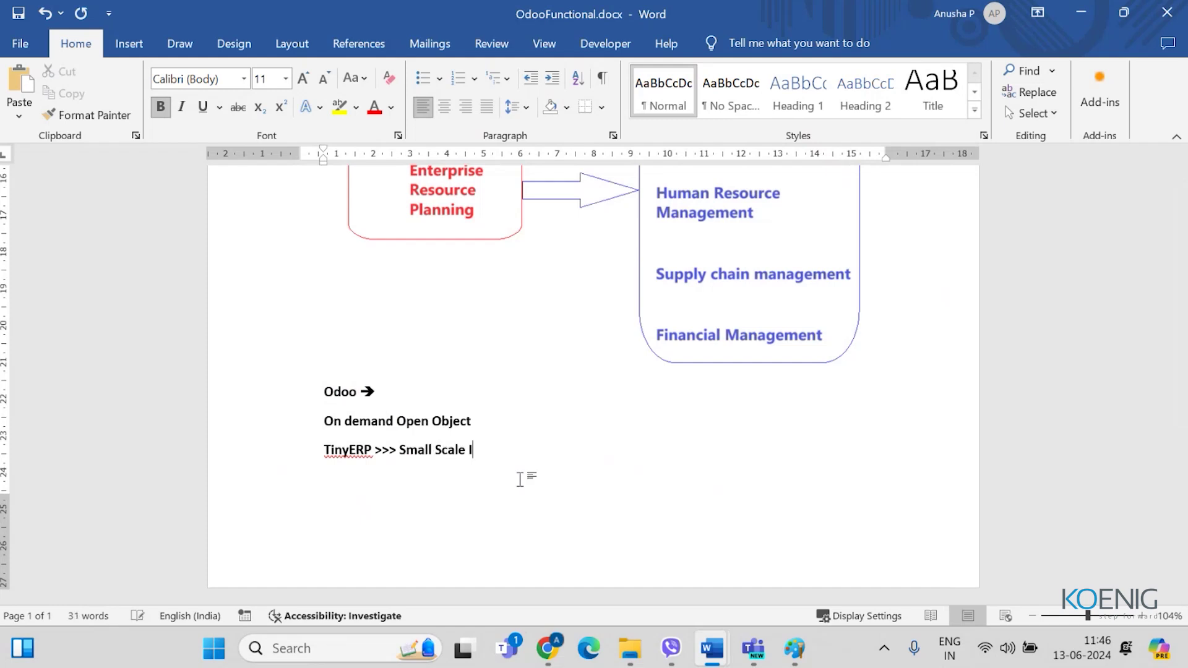
type("nduc")
type("try")
Step: Remove the bold formatting from "Small Scale Industry" in the TinyERP line
left_click_drag(539, 443, 415, 450)
left_click(422, 418)
left_click(433, 450)
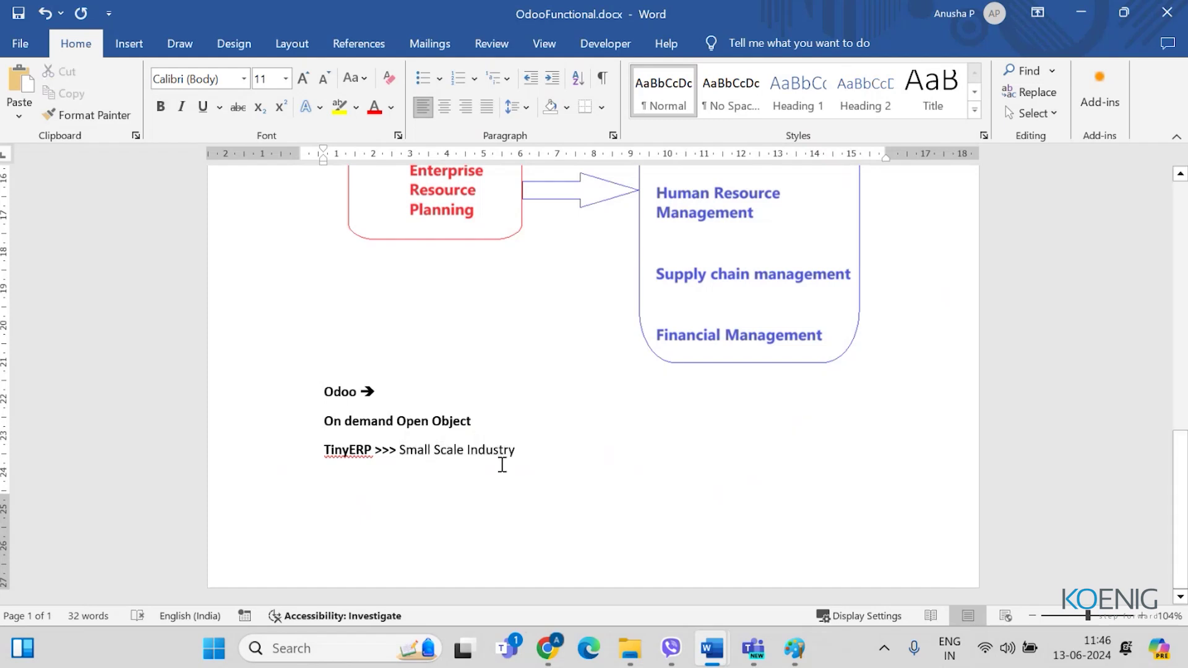
Step: Insert ": 2005" after "TinyERP" so the line reads "TinyERP : 2005 >>> Small Scale Industry"
scroll(684, 282, "up", 4)
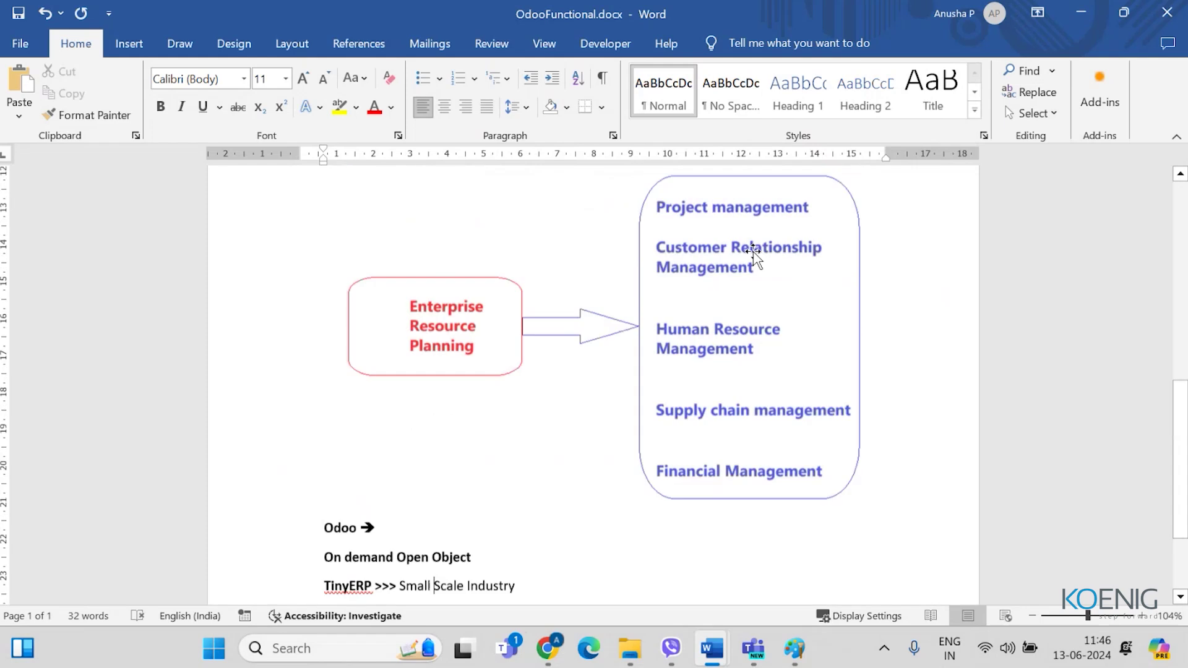
scroll(767, 512, "down", 4)
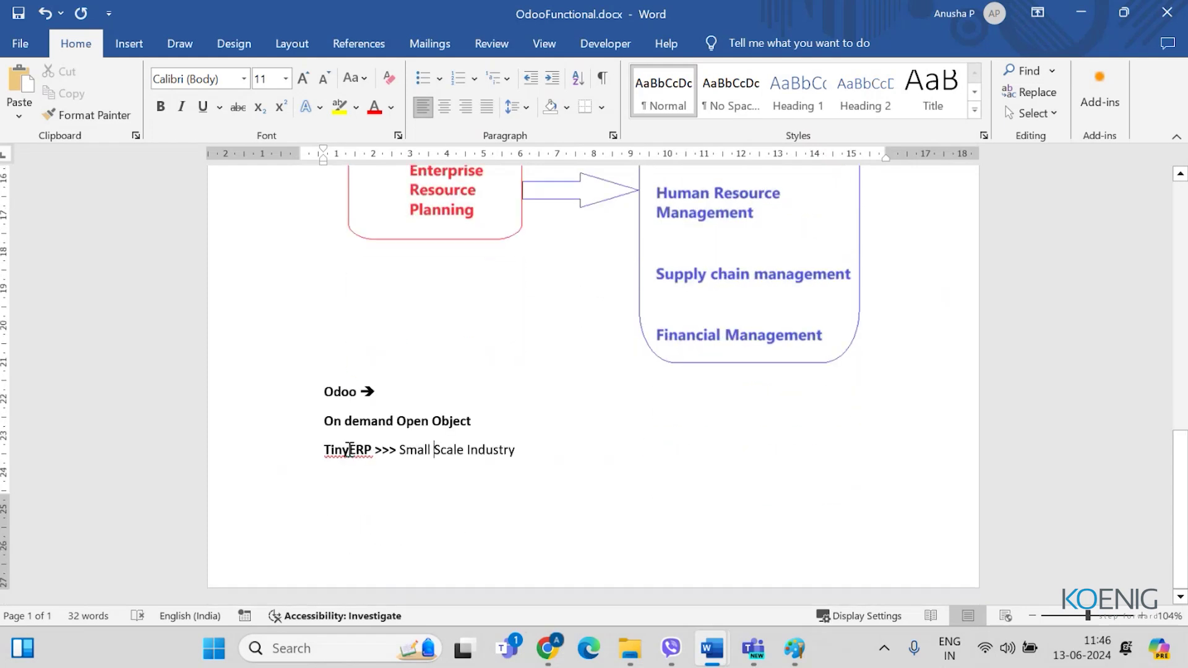
left_click(349, 450)
double_click(350, 450)
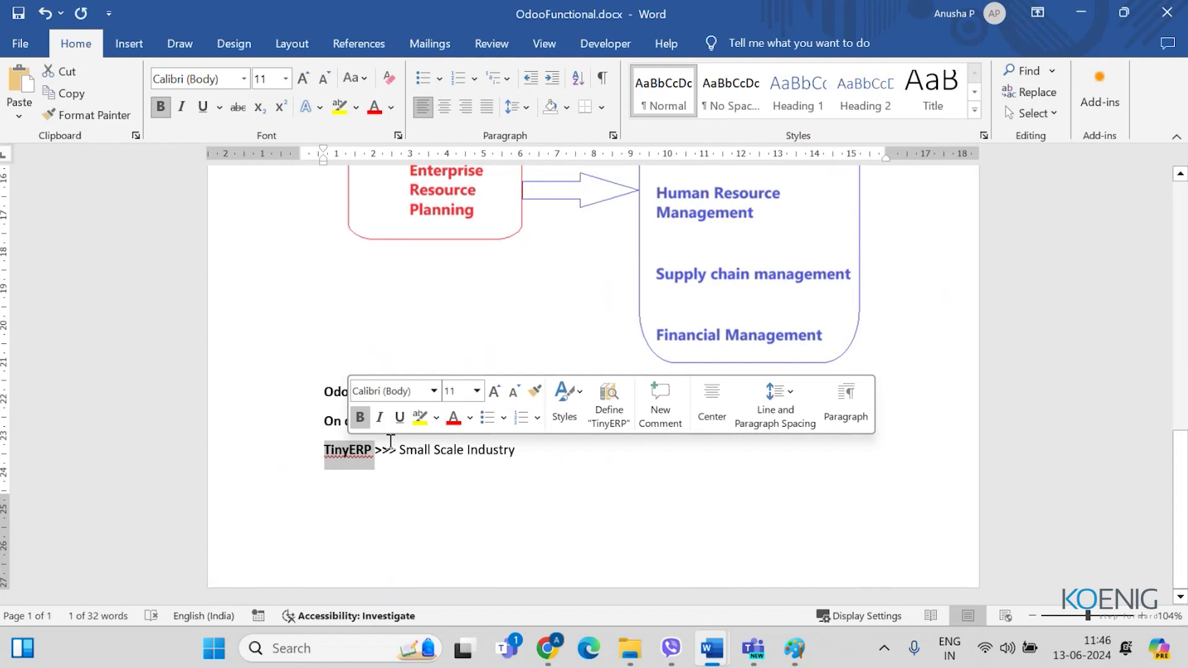
left_click(377, 450)
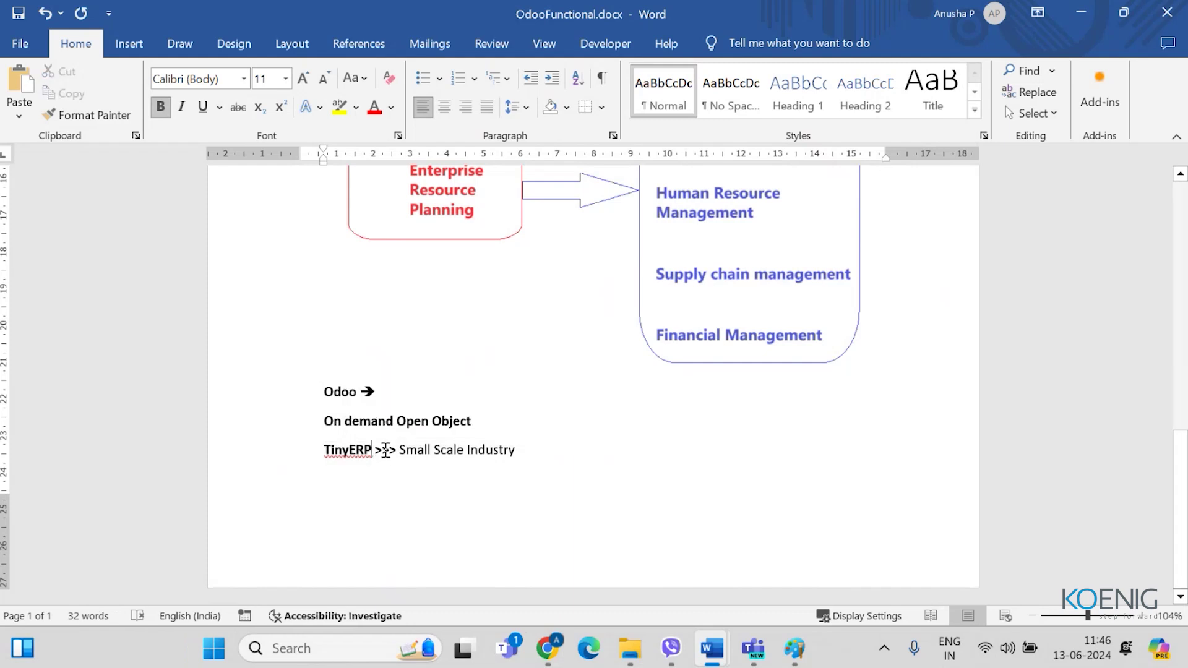
type(": 20")
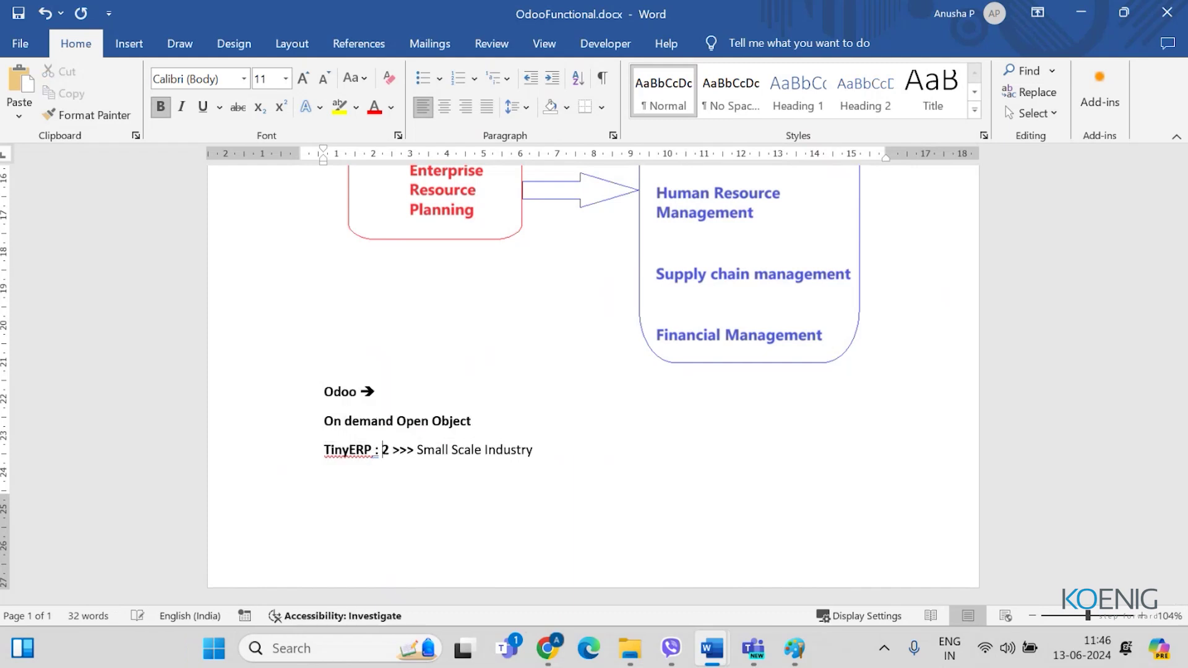
type("05")
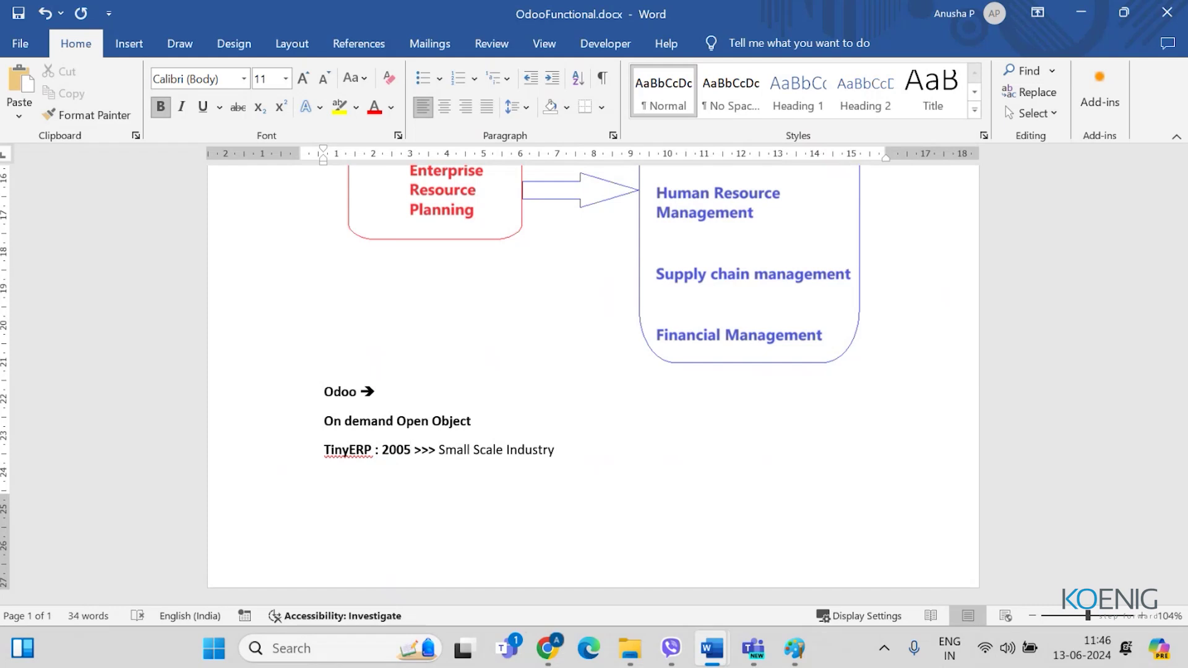
Step: Insert a page break after the TinyERP line and enter "OpenERP : 2010 >>> Small / Medium Scale Industry" on the new page
left_click(584, 444)
key("ctrl+Return")
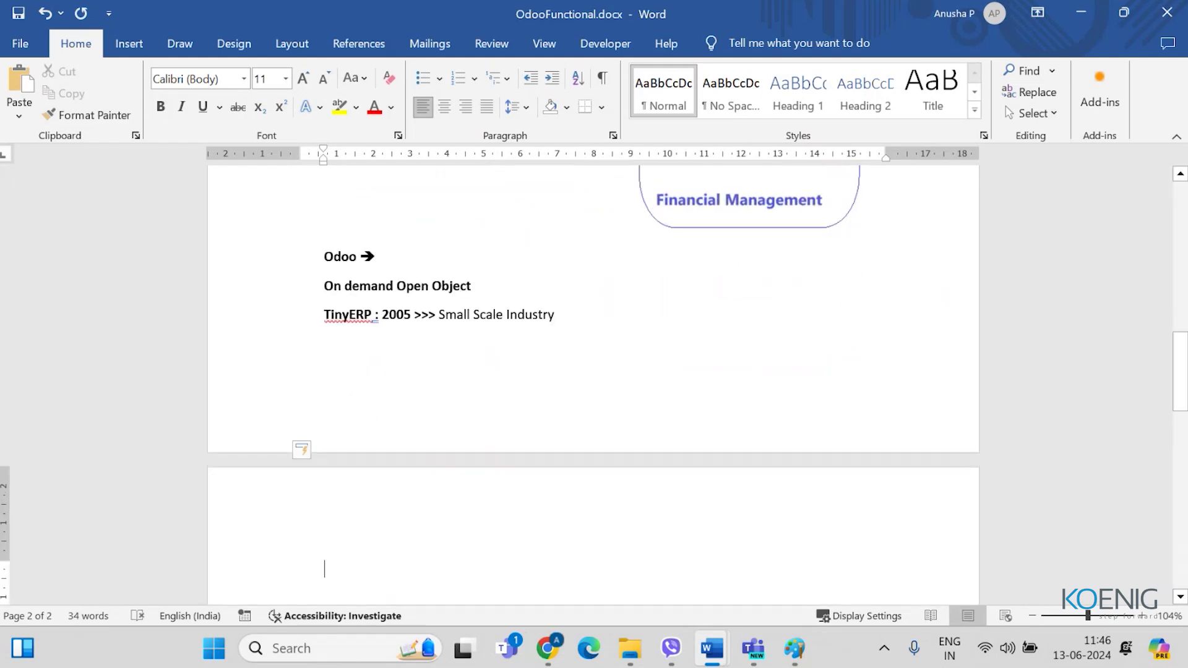
type("Open")
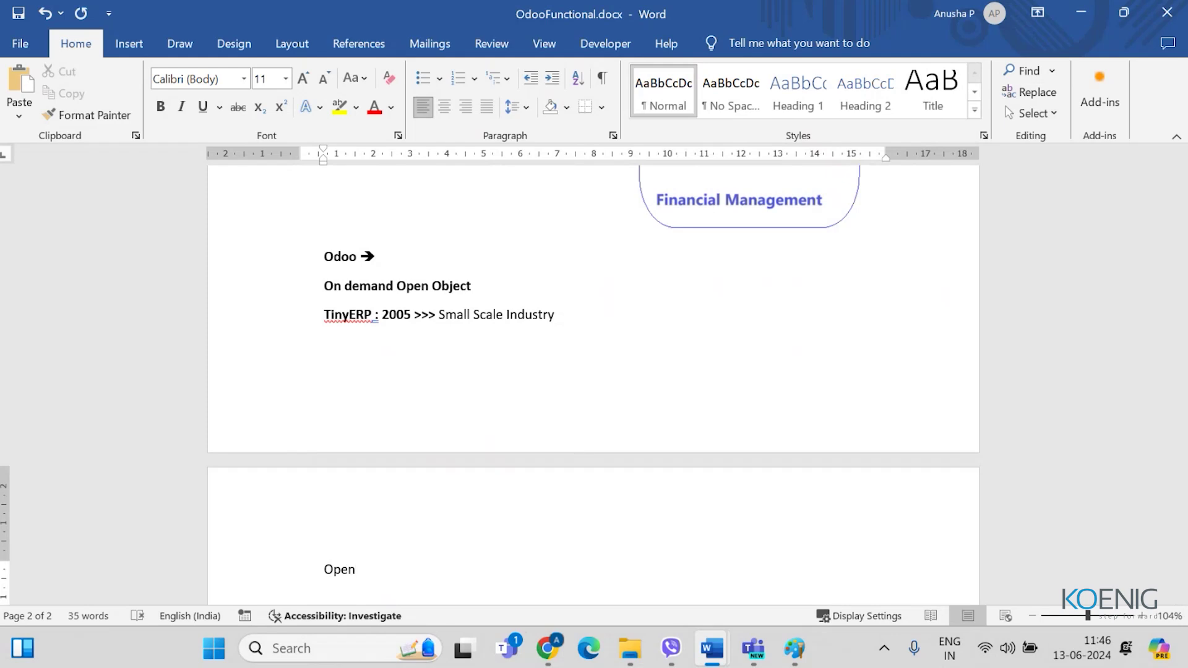
type("ERP : 2010 >>>")
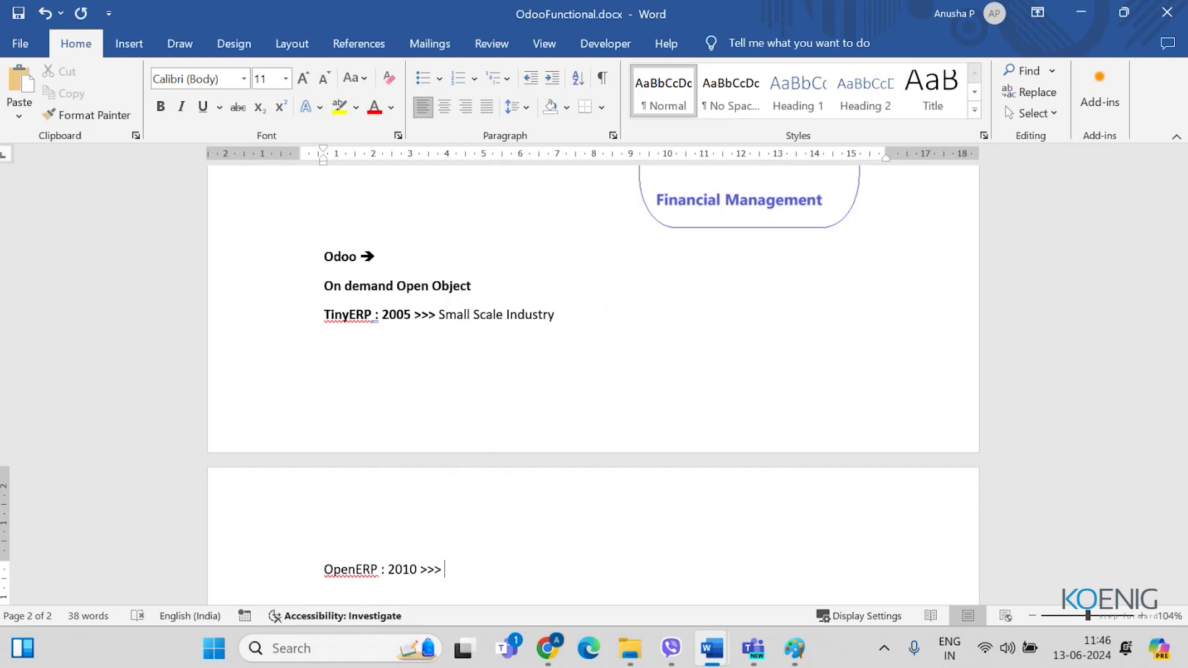
type("Small / Medium S")
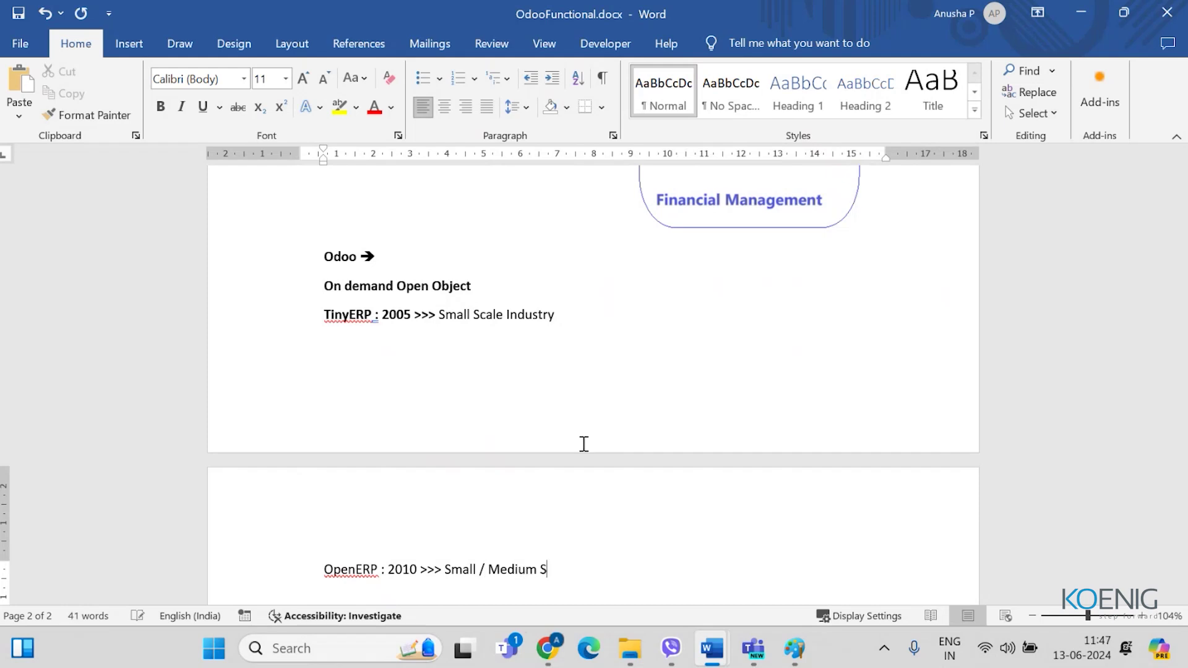
type("cale Industry")
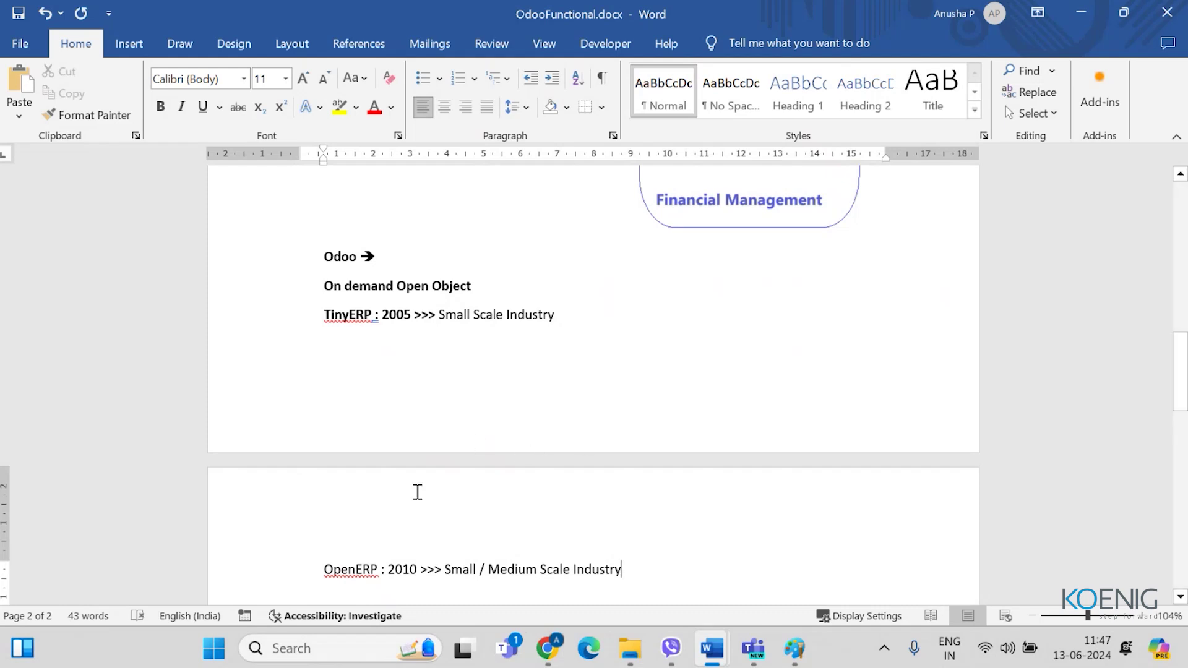
Step: Make "OpenERP : 2010" bold
double_click(350, 569)
left_click_drag(419, 570, 312, 568)
left_click(318, 537)
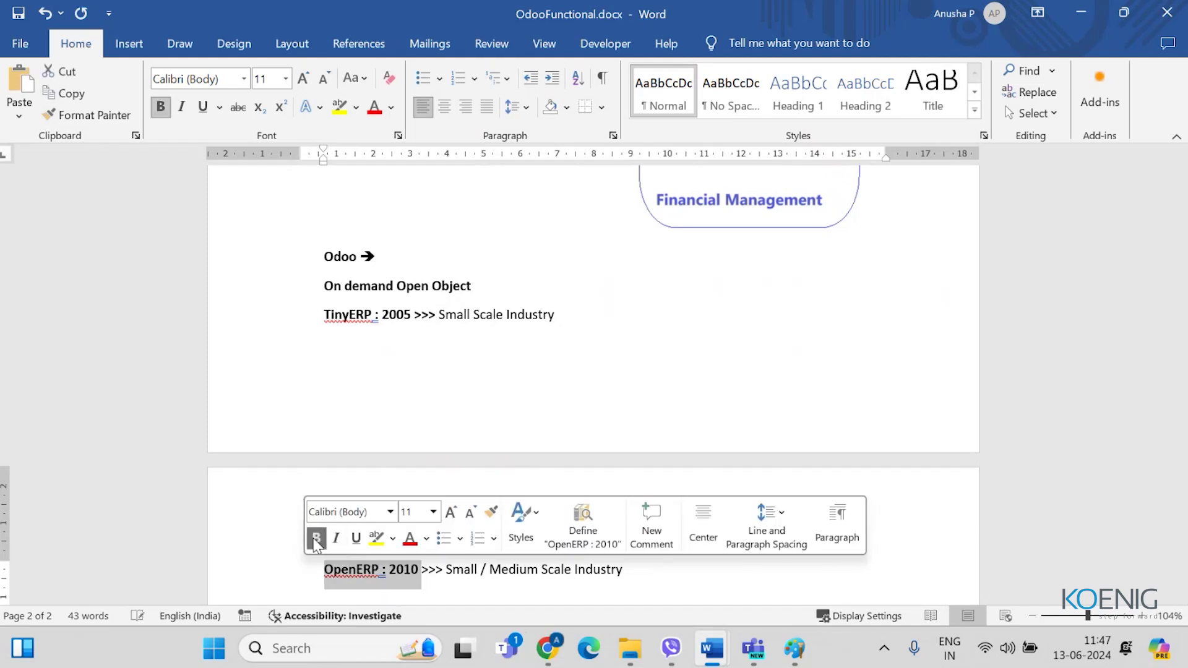
left_click(386, 569)
Step: Enter "Odoo : 2014" below the OpenERP line, leaving one blank line between them
scroll(405, 570, "down", 3)
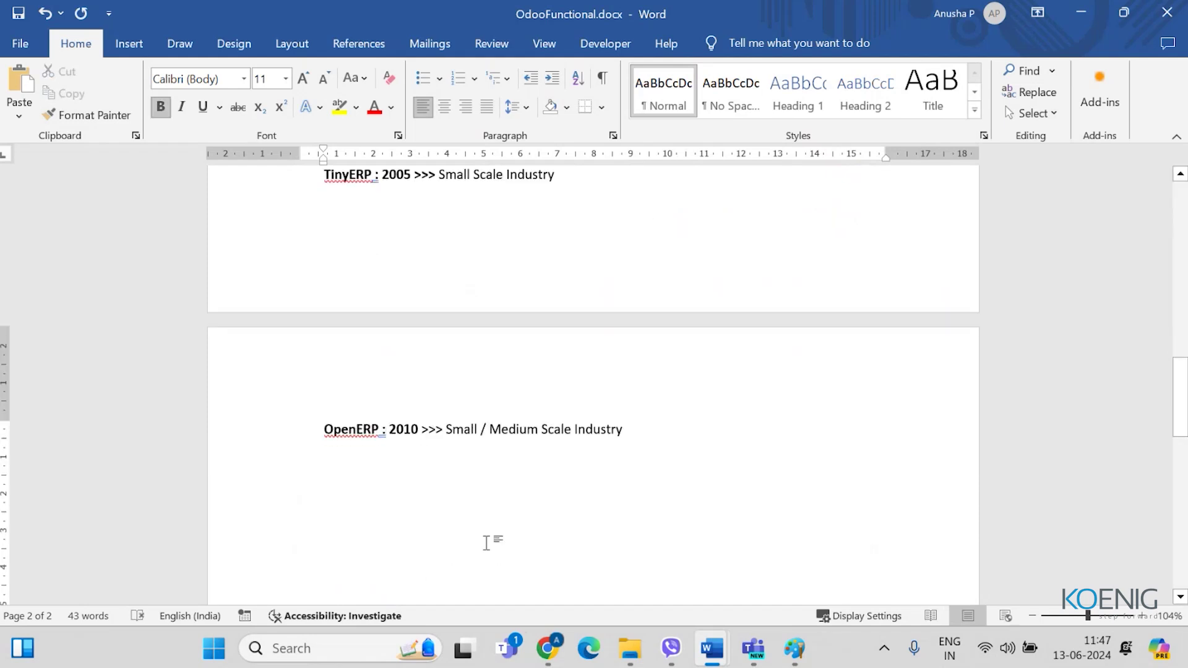
left_click(657, 432)
key("Return")
key("Return")
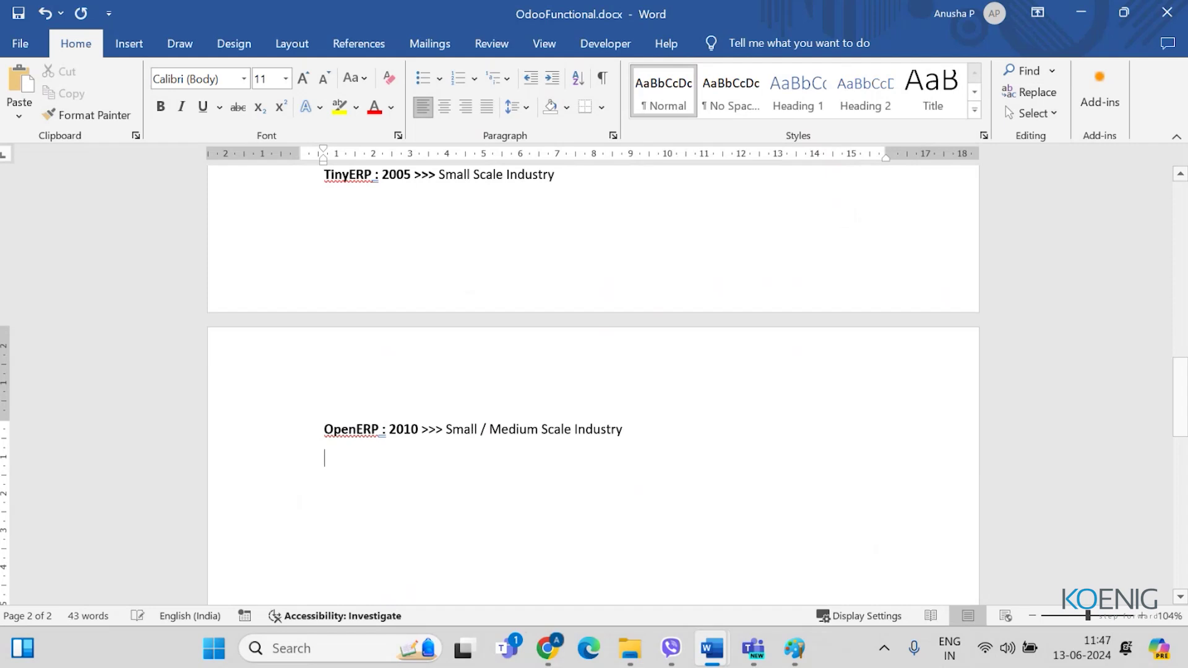
type("2014")
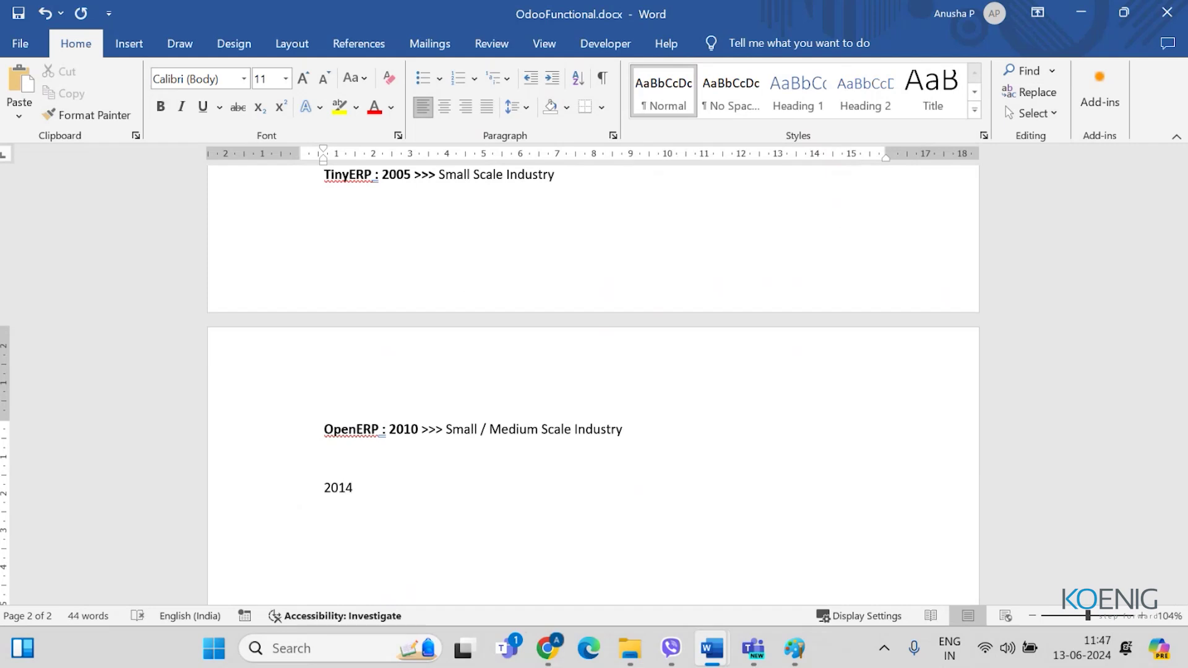
type("Odoo :")
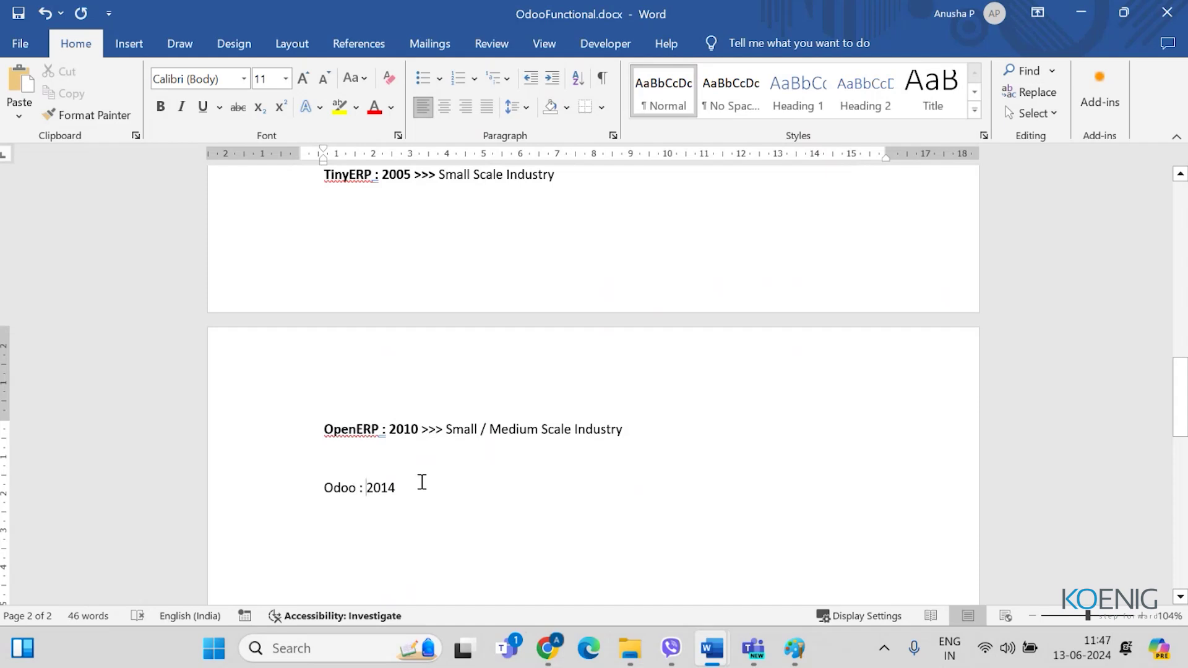
Step: Make the "Odoo : 2014" text bold
left_click_drag(324, 495, 399, 495)
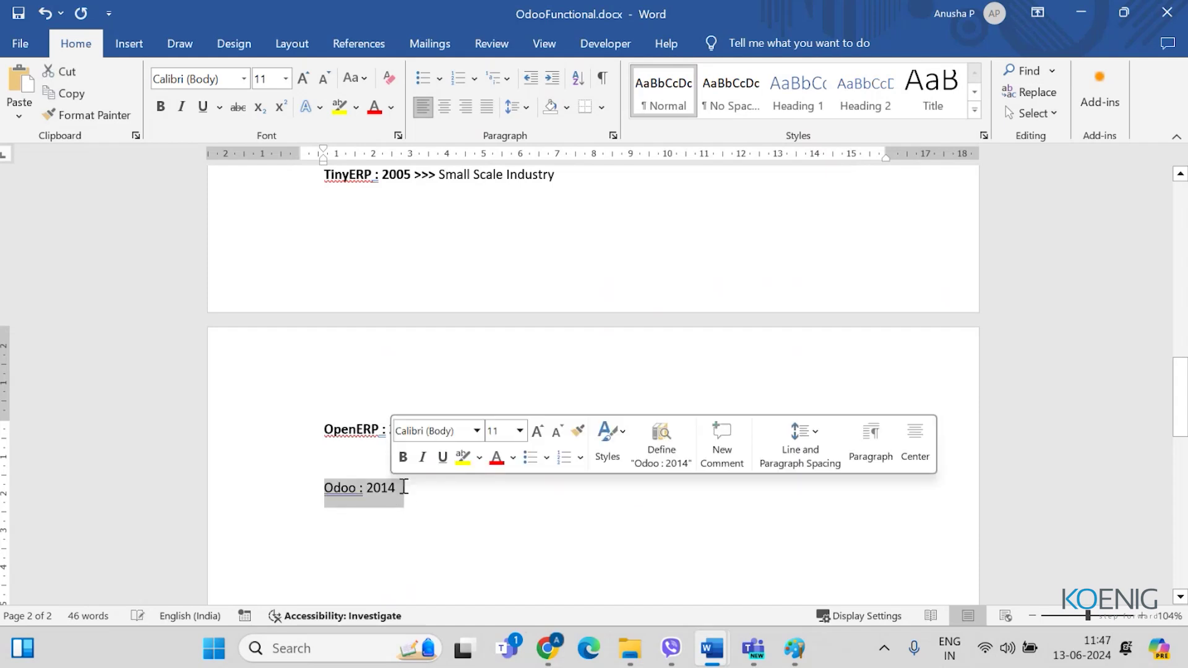
left_click(404, 458)
left_click(356, 492)
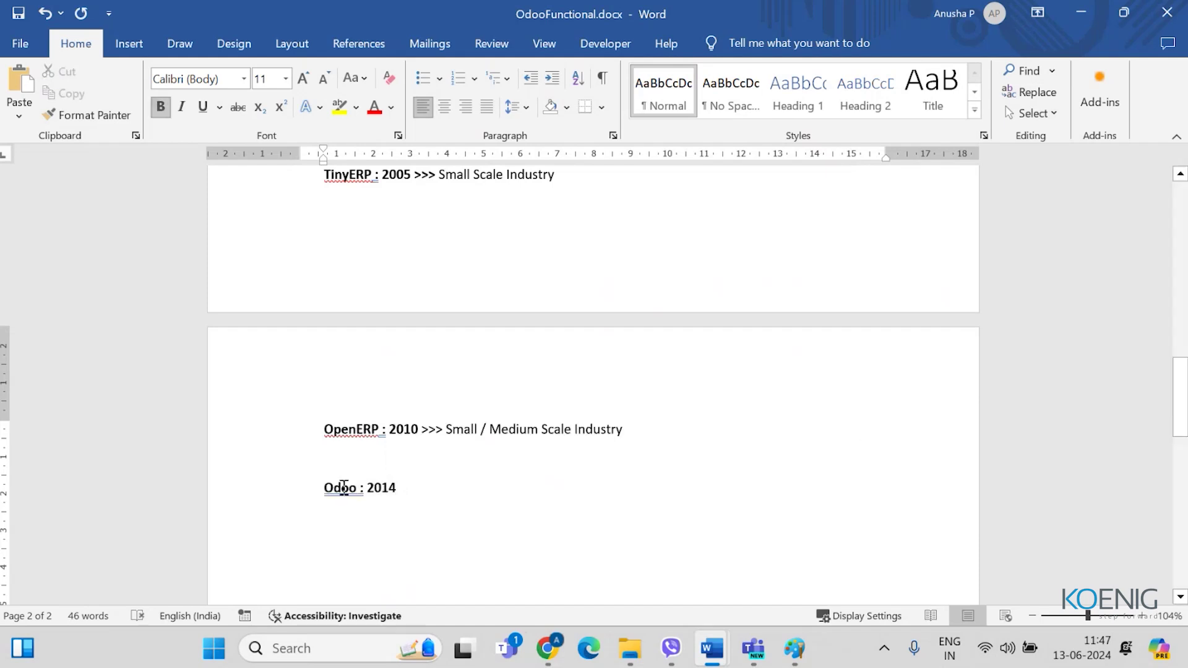
left_click_drag(353, 487, 357, 493)
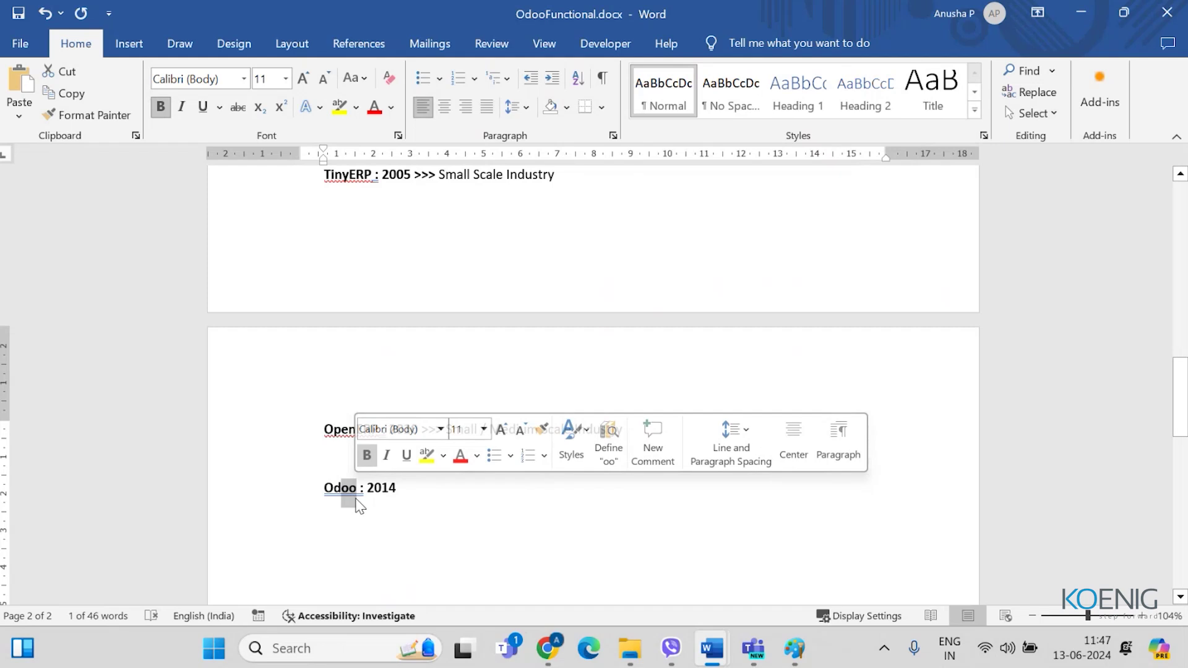
left_click(347, 490)
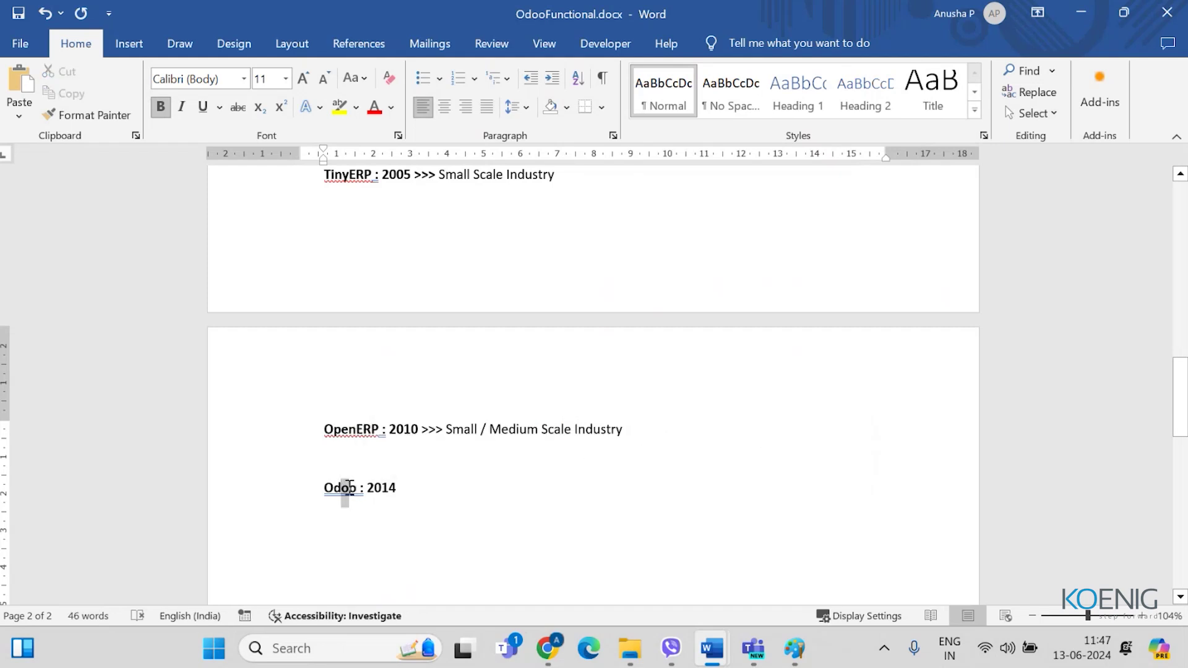
left_click_drag(348, 489, 356, 495)
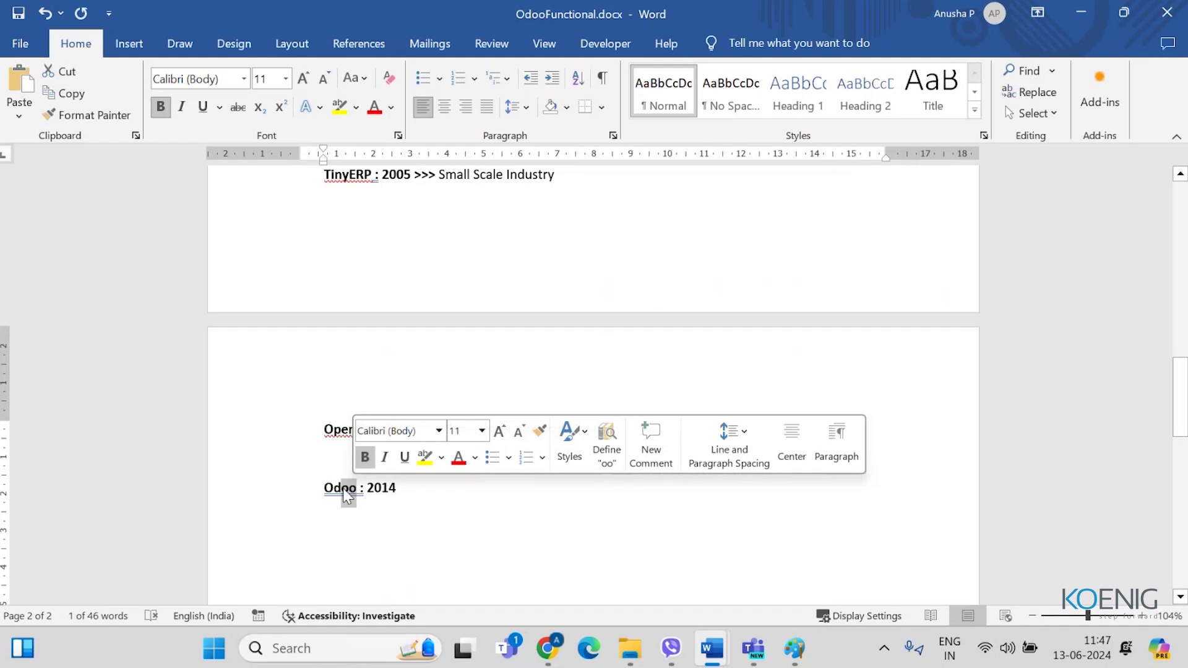
scroll(331, 504, "up", 3)
left_click_drag(324, 235, 471, 237)
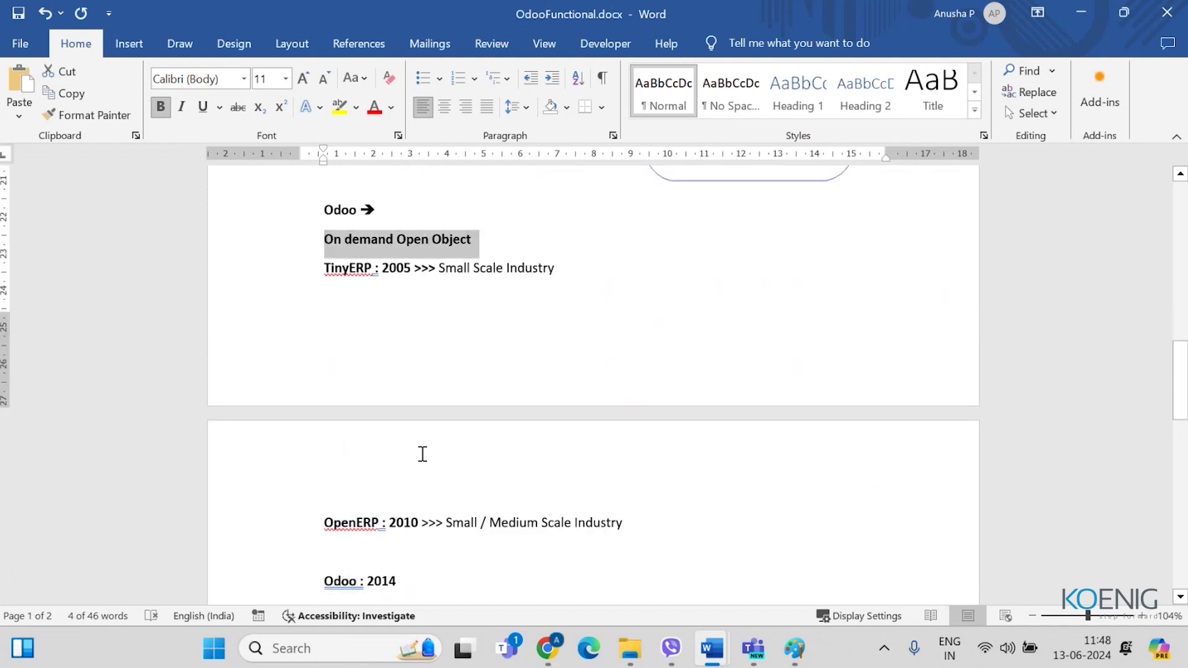
scroll(416, 538, "down", 6)
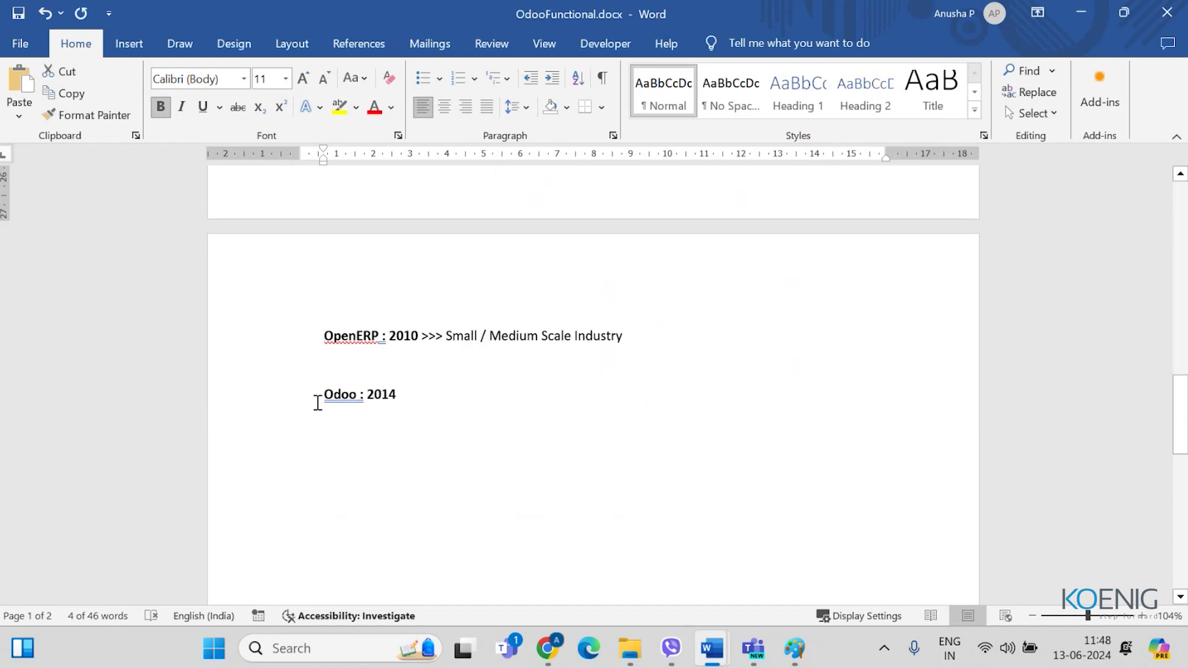
left_click_drag(319, 399, 354, 400)
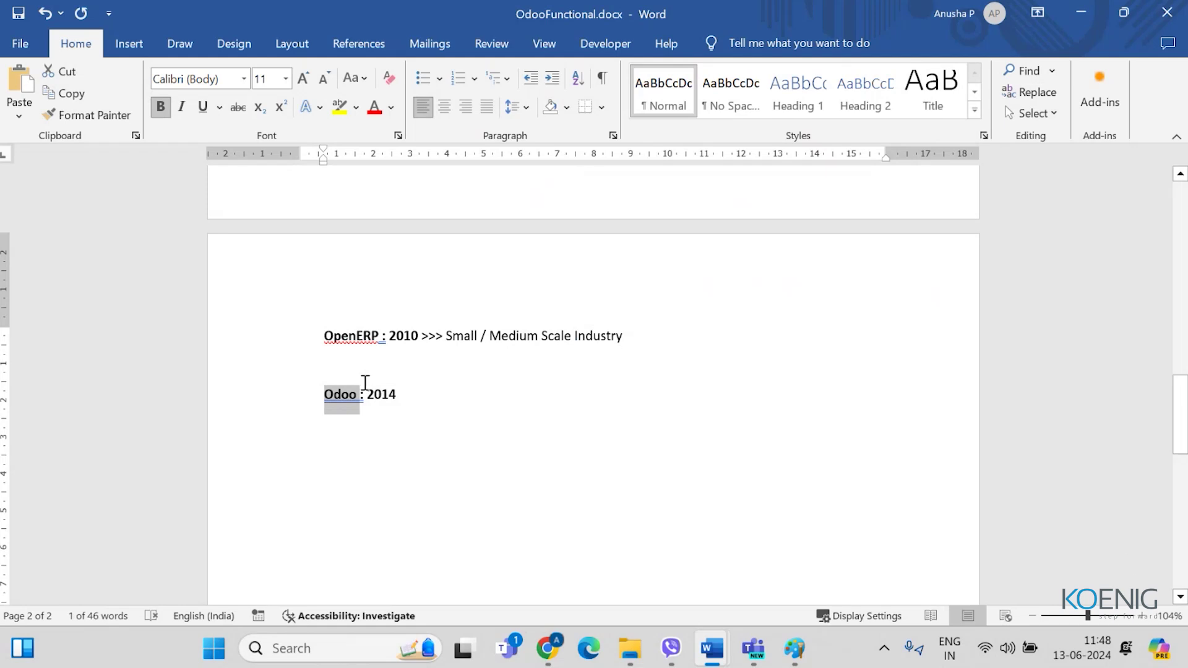
Step: Append ">>> MNC, Large Scale Industry" to the "Odoo : 2014" line
left_click(454, 402)
type(">>")
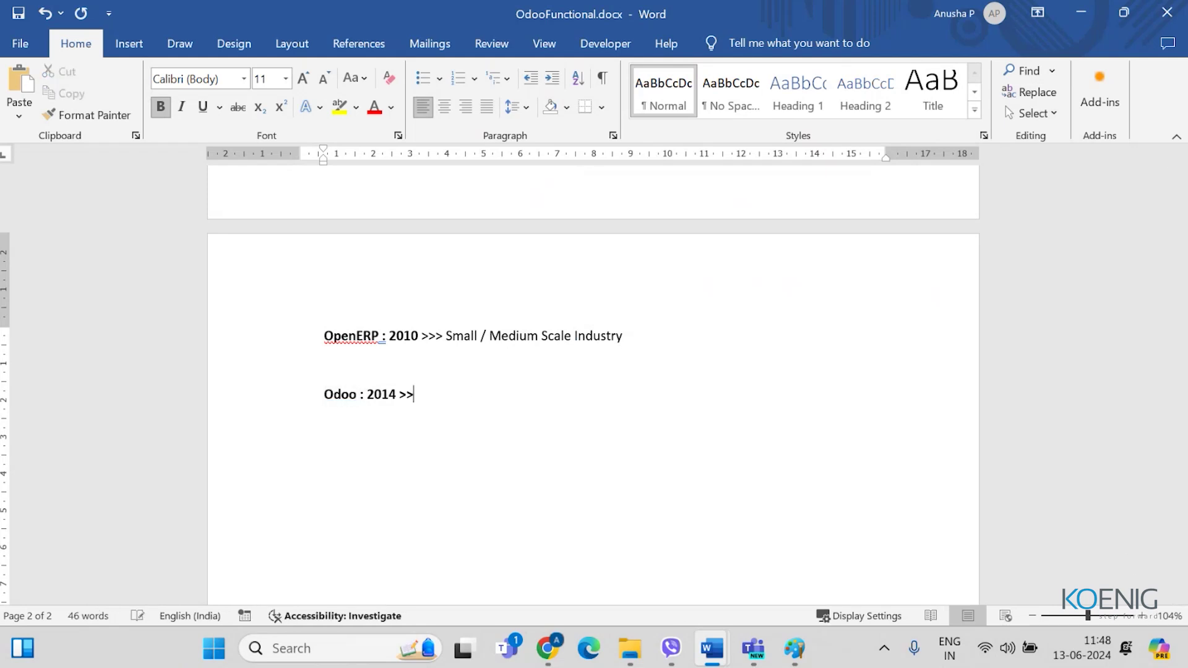
type("> MNC, Large")
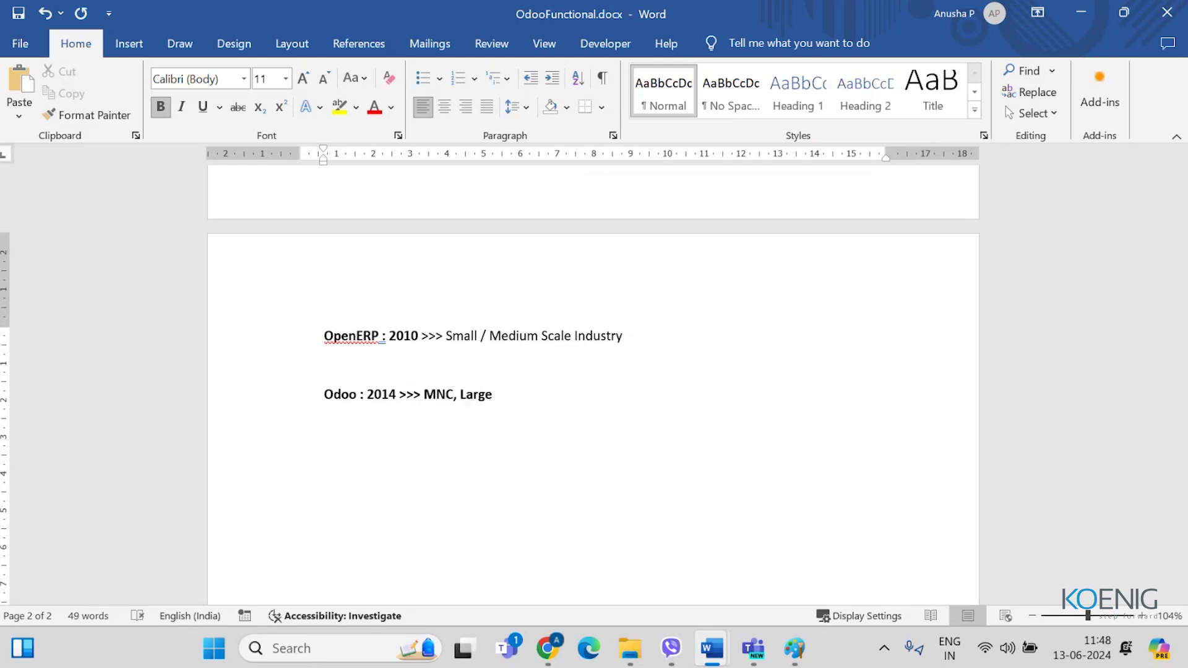
type(" Scale Industry")
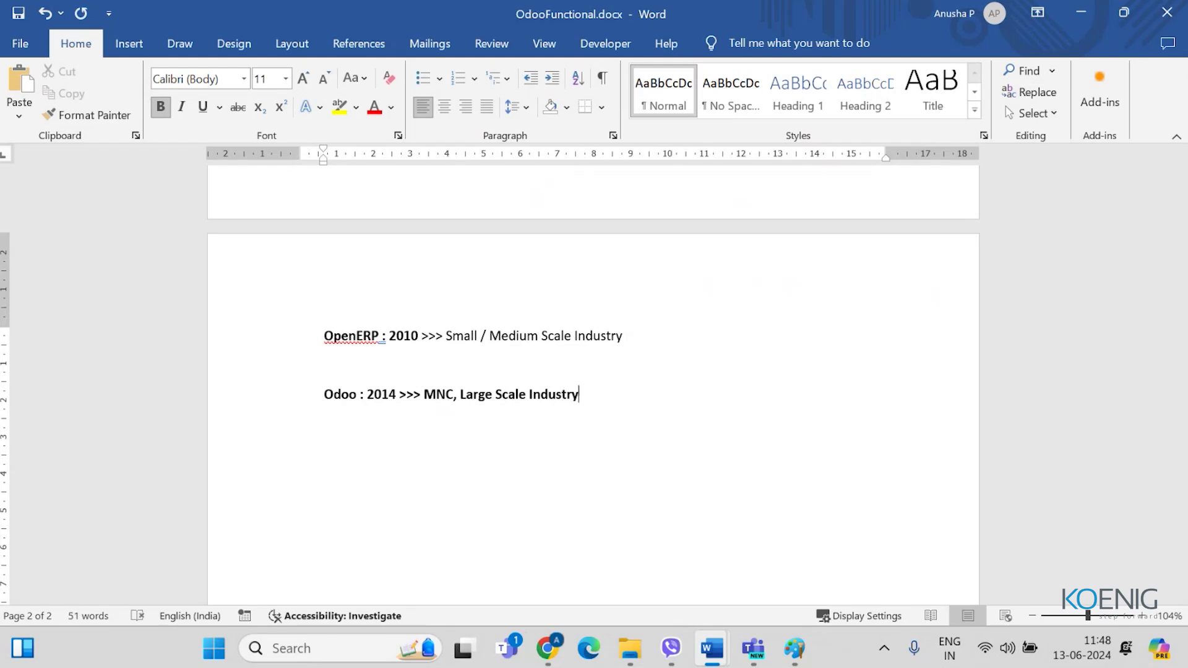
Step: Remove the bold formatting from "MNC, Large Scale Industry" in the Odoo : 2014 line
left_click_drag(423, 394, 579, 396)
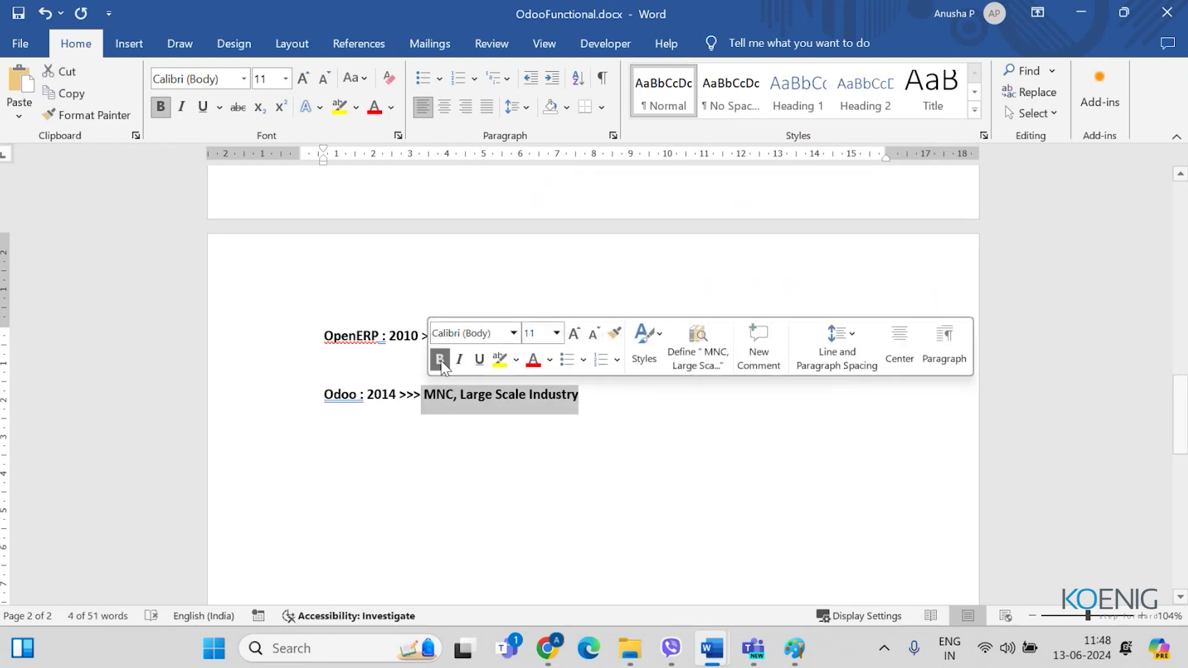
left_click(441, 359)
left_click(453, 399)
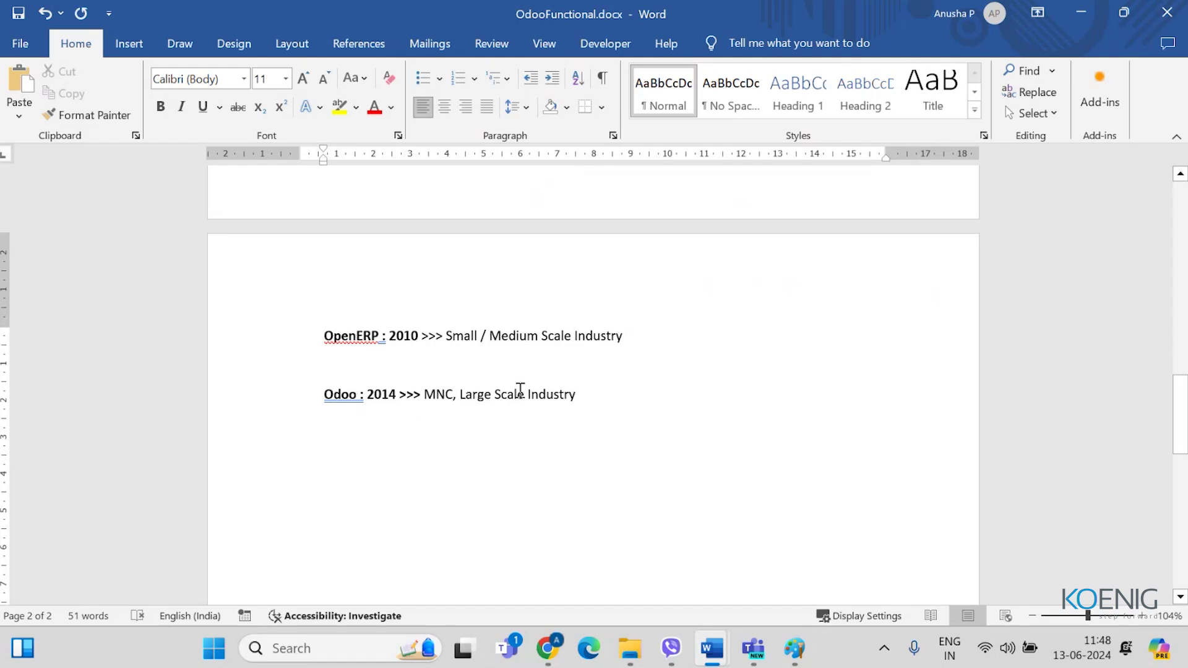
mouse_move(333, 389)
left_mouse_down()
mouse_move(362, 401)
mouse_move(329, 402)
left_mouse_up()
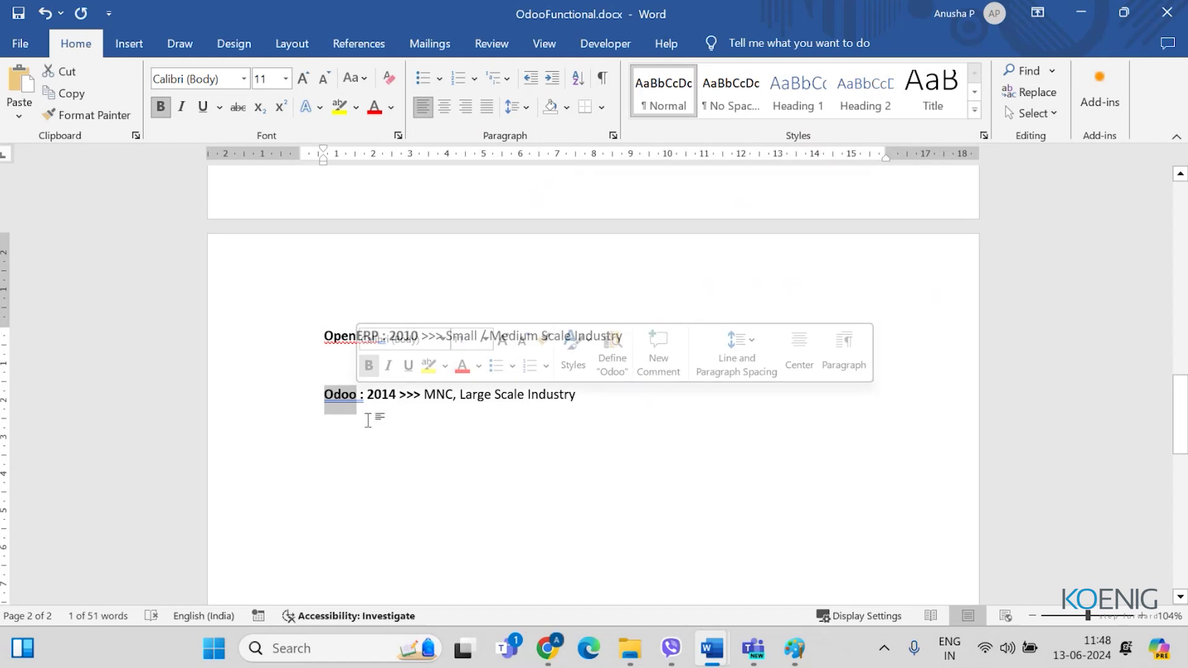
Step: Add a bold line "Plans" followed by a right arrow below the Odoo : 2014 line
scroll(523, 416, "down", 2)
left_click(599, 350)
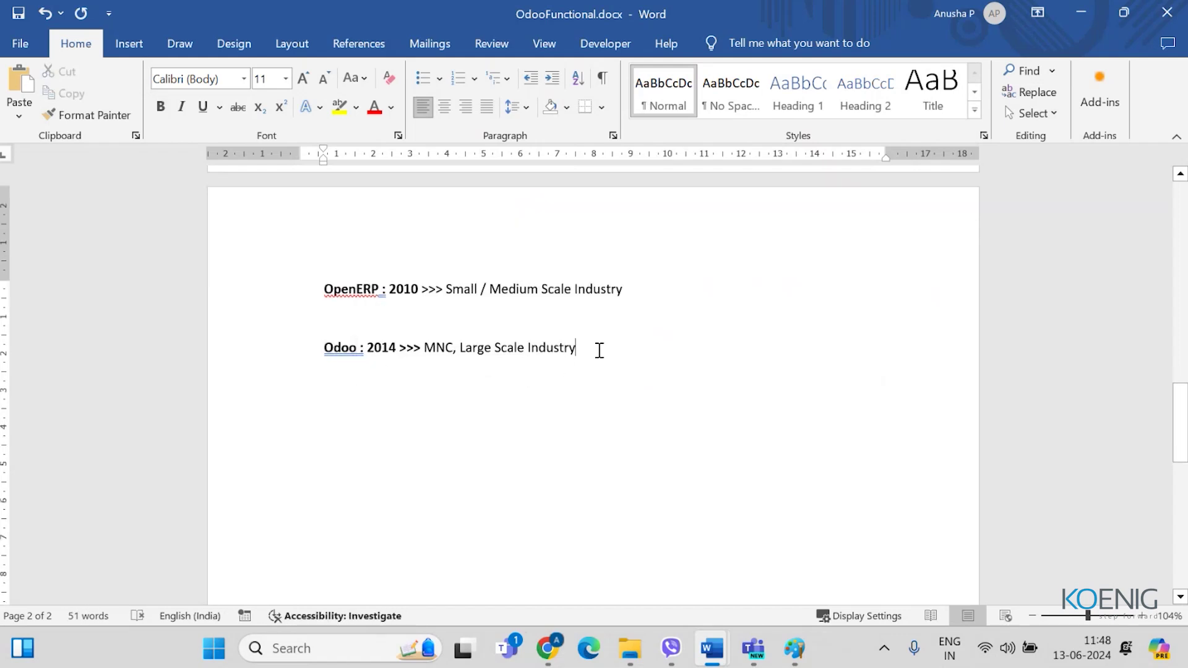
key("Return")
type("Pl")
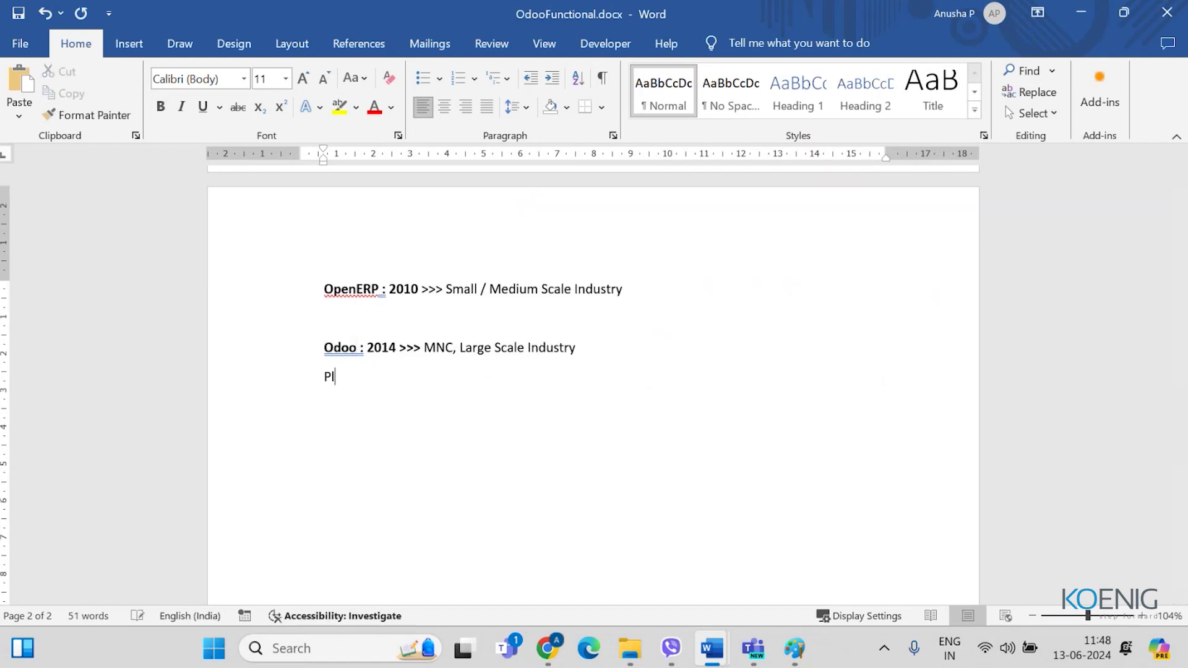
type("ans ")
type("==>")
key("shift+Home")
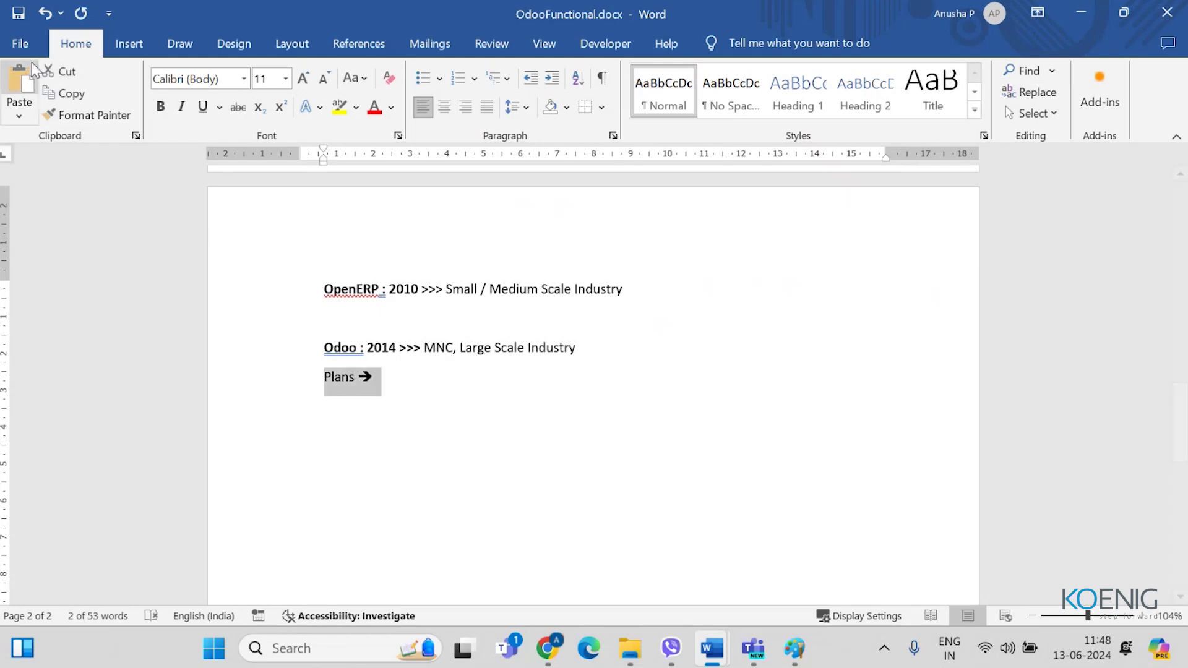
left_click(160, 106)
left_click(405, 385)
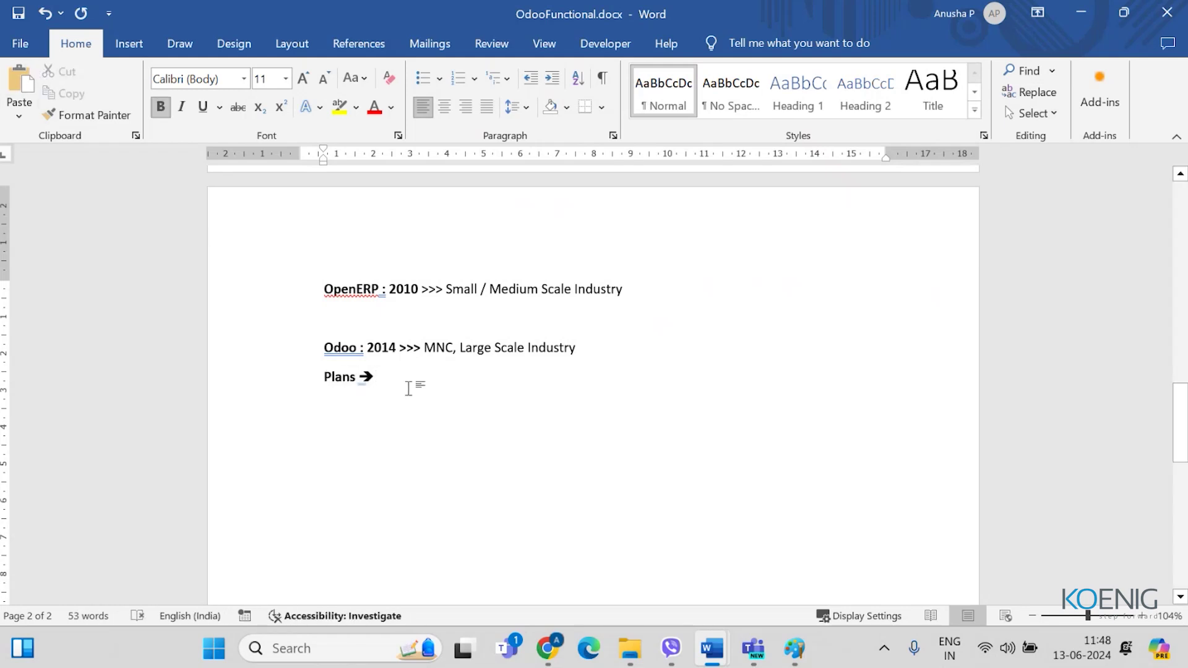
Step: Insert a table with two columns and five rows below the Plans line
key("Return")
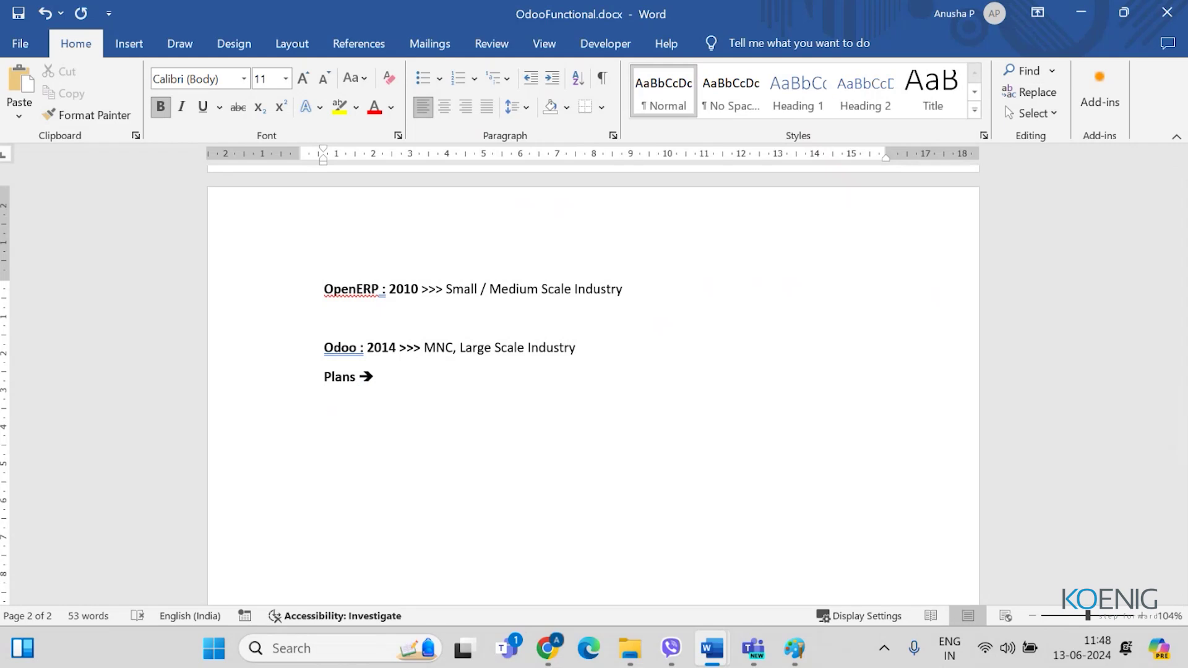
scroll(472, 403, "down", 4)
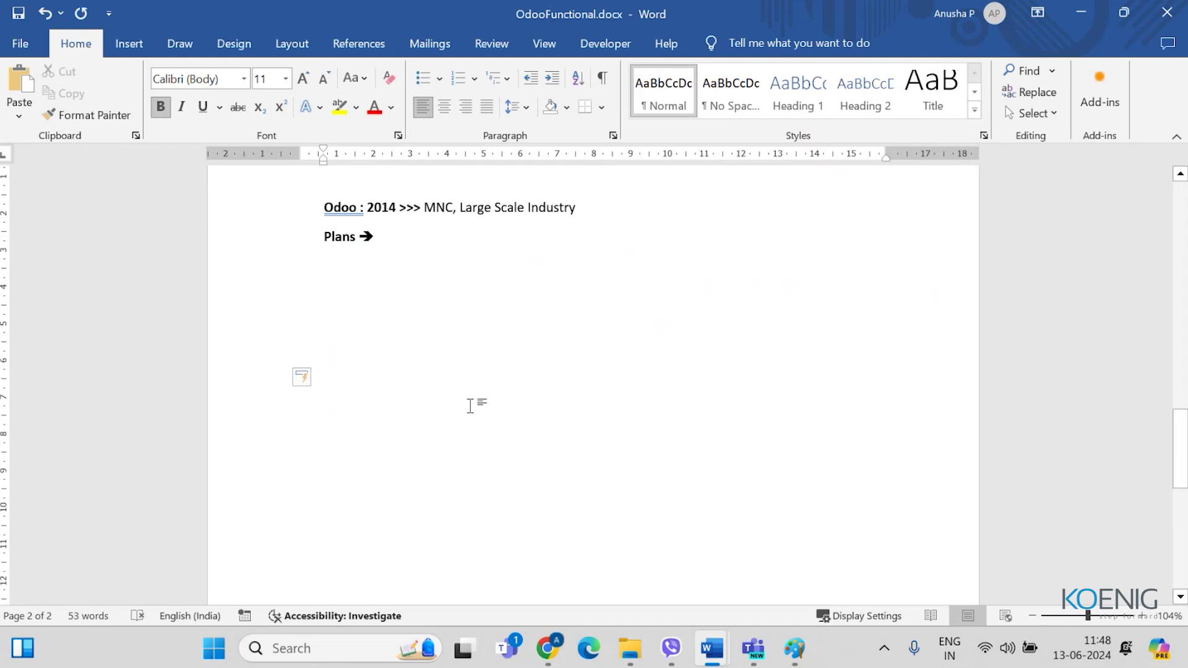
left_click(128, 44)
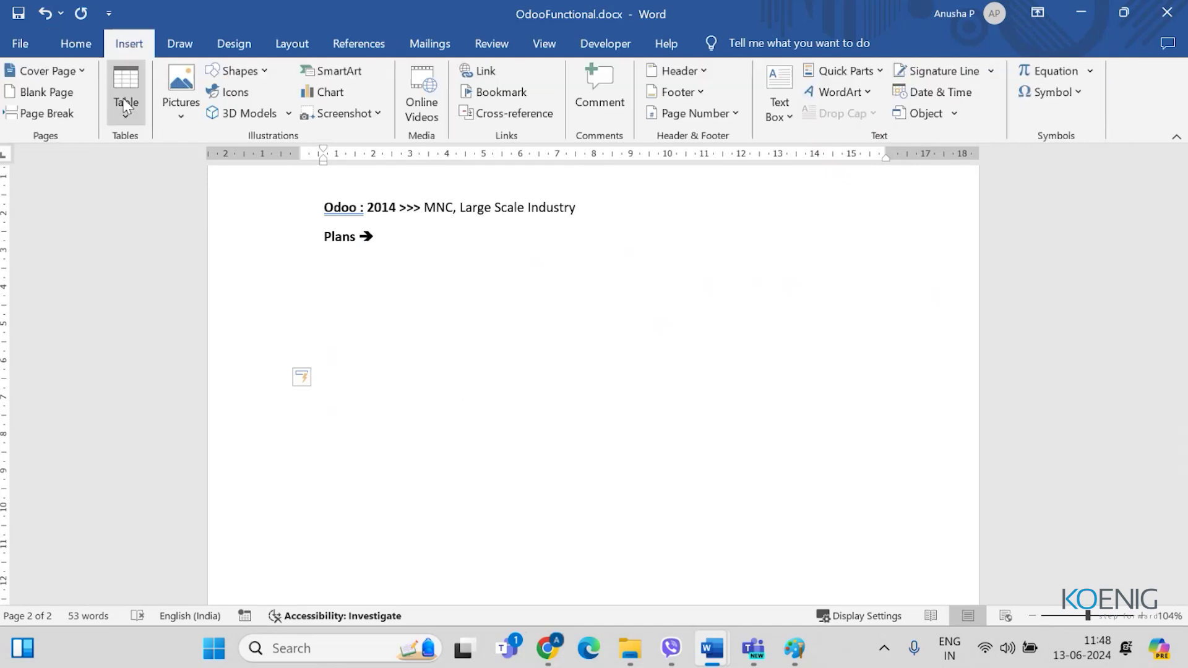
left_click(125, 112)
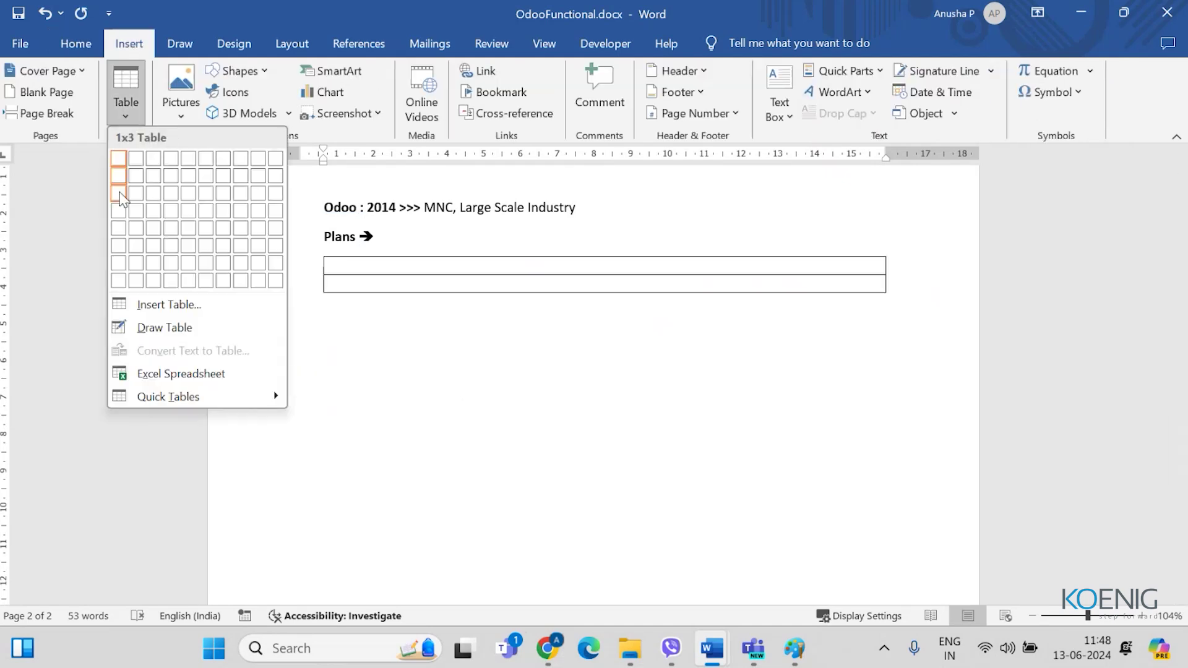
left_click(136, 220)
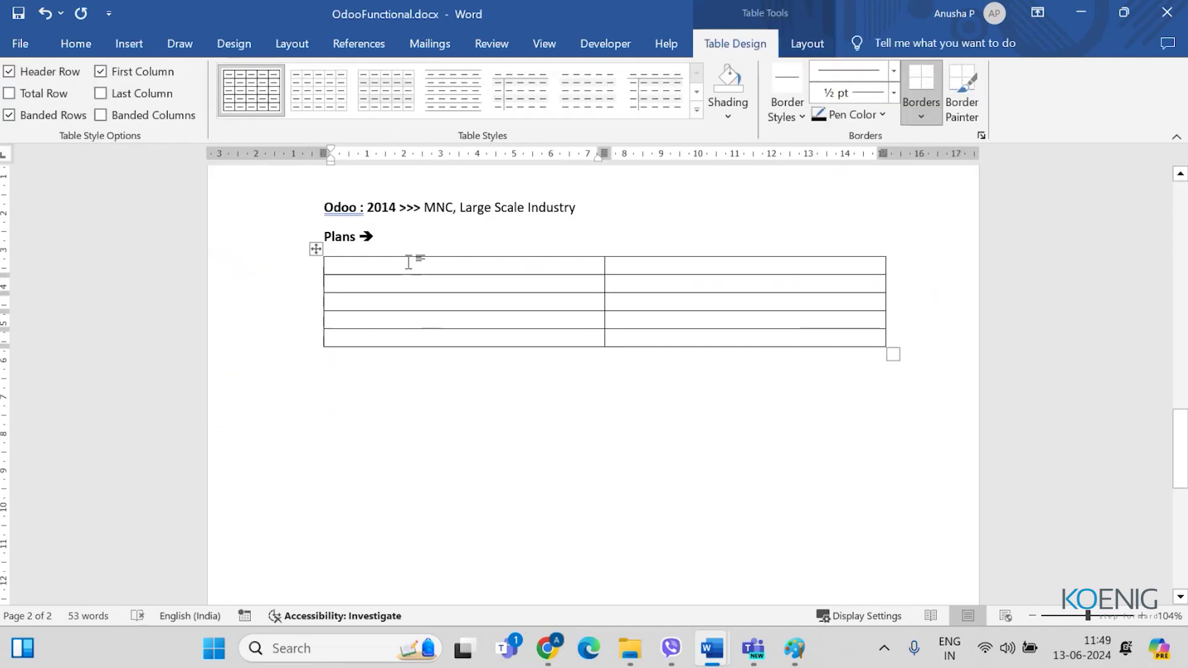
Step: Enter "Community" and "Enterprise" as the column headings in the table's first row
type("Community")
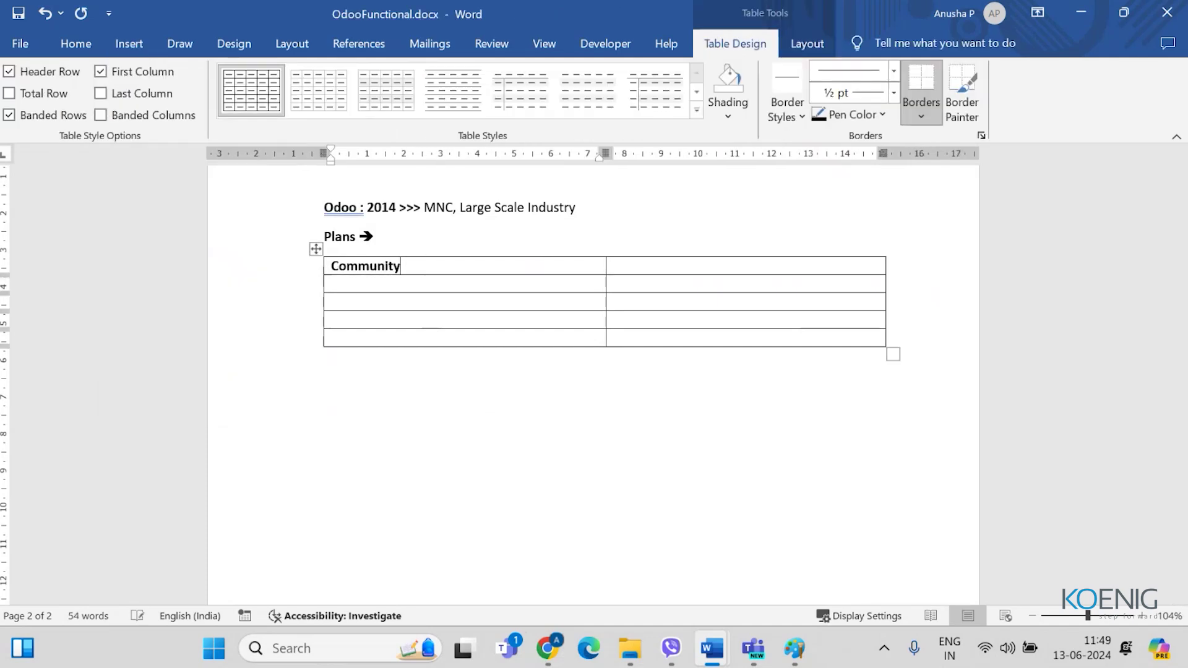
key("Tab")
type("Enterprise")
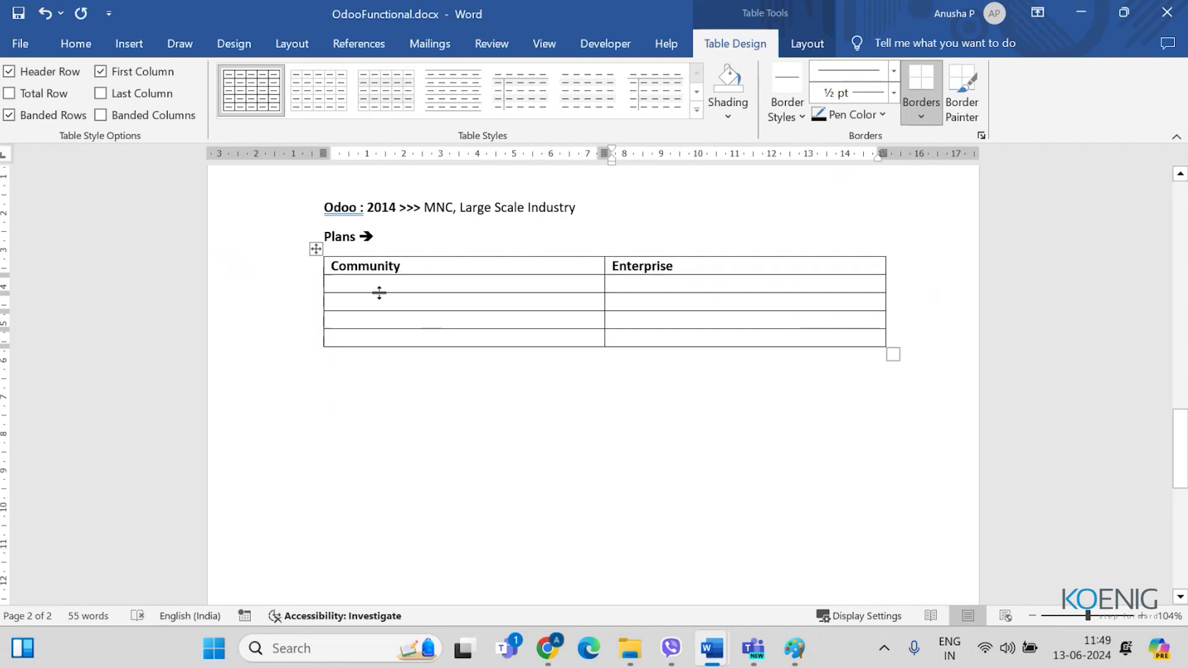
double_click(368, 266)
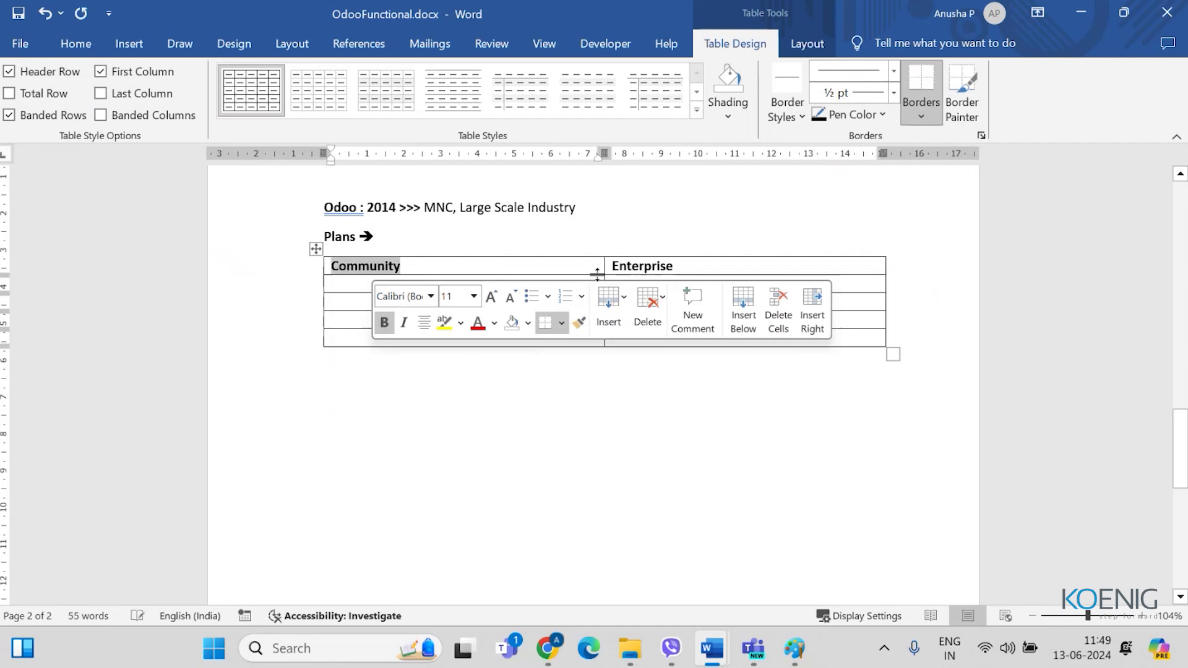
double_click(643, 270)
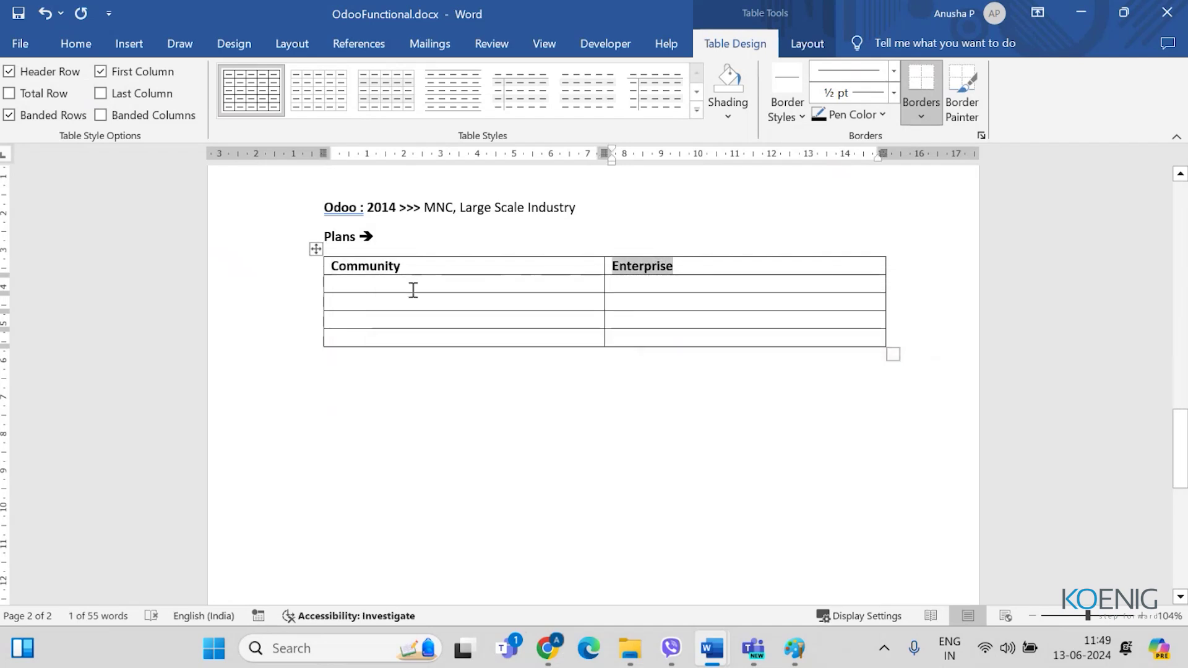
Step: Enter "Access only the web client" in the cell below Community and remove its bold formatting
left_click(361, 292)
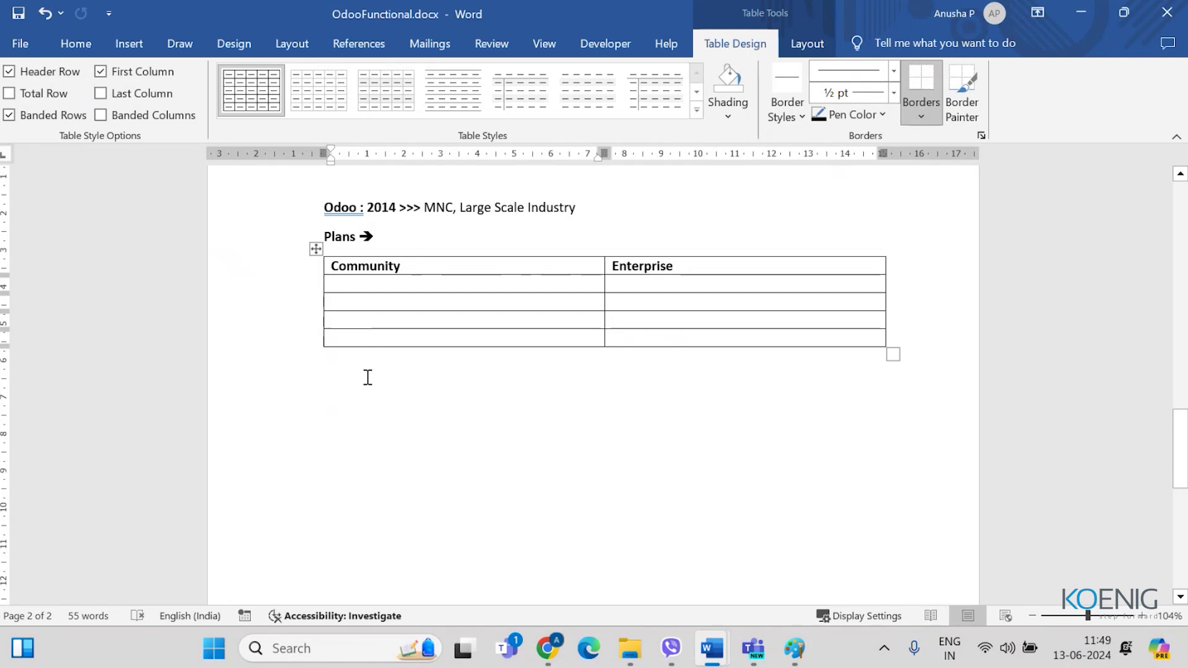
type("Acce")
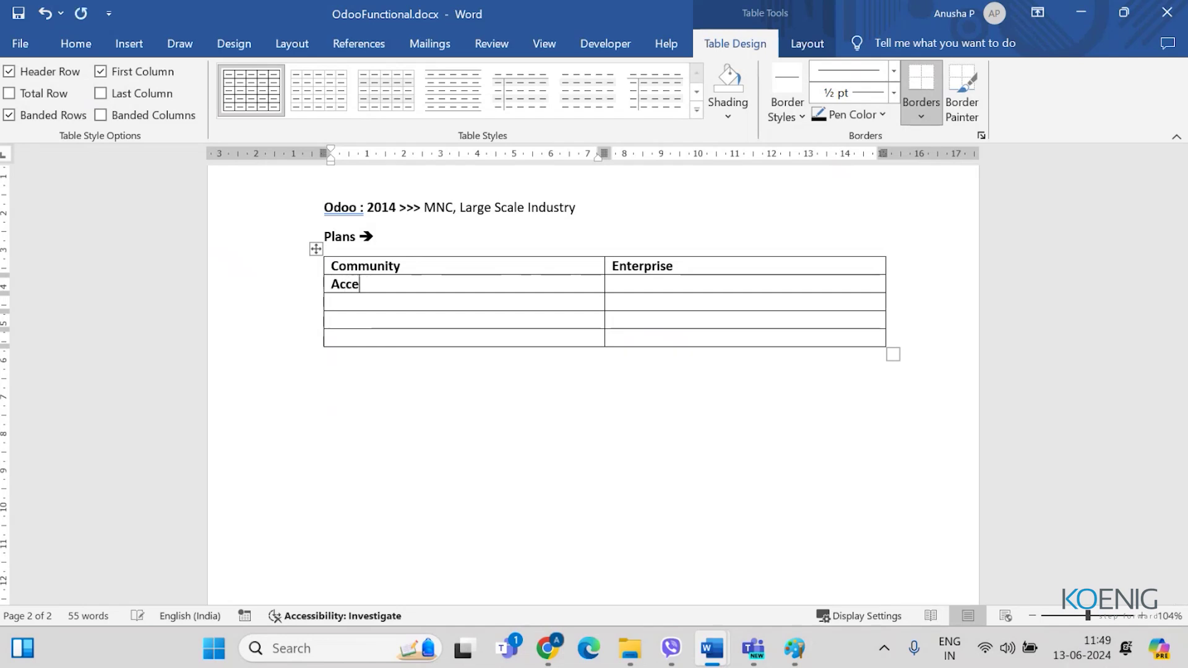
type("ss only the web cl")
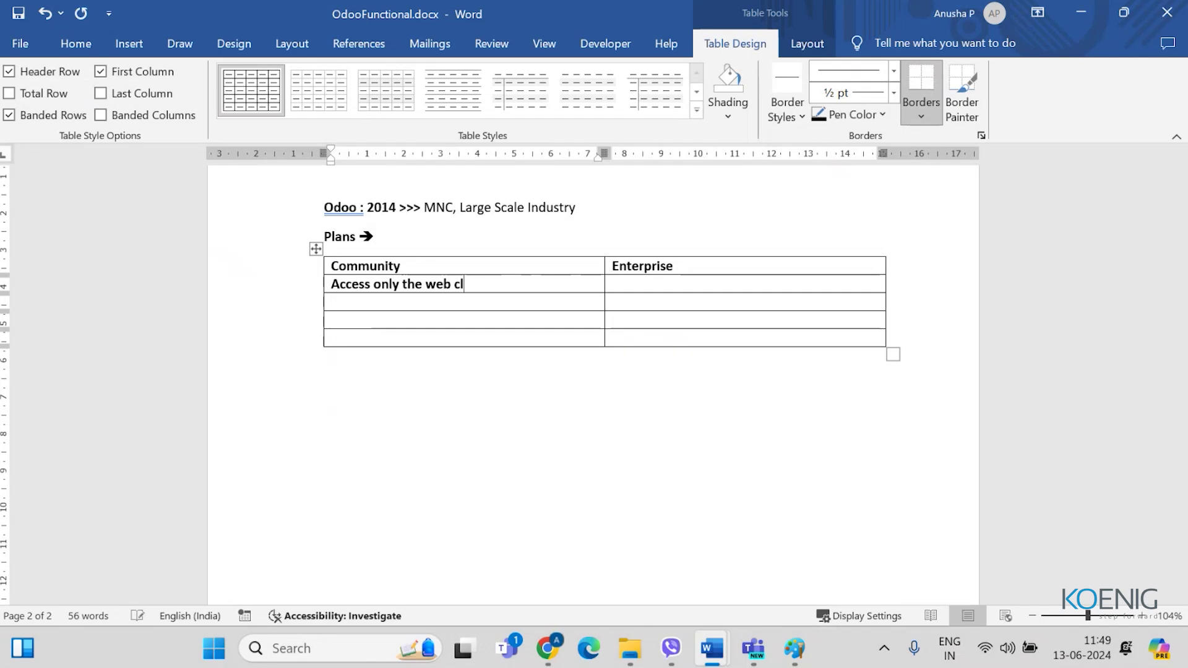
type("ient")
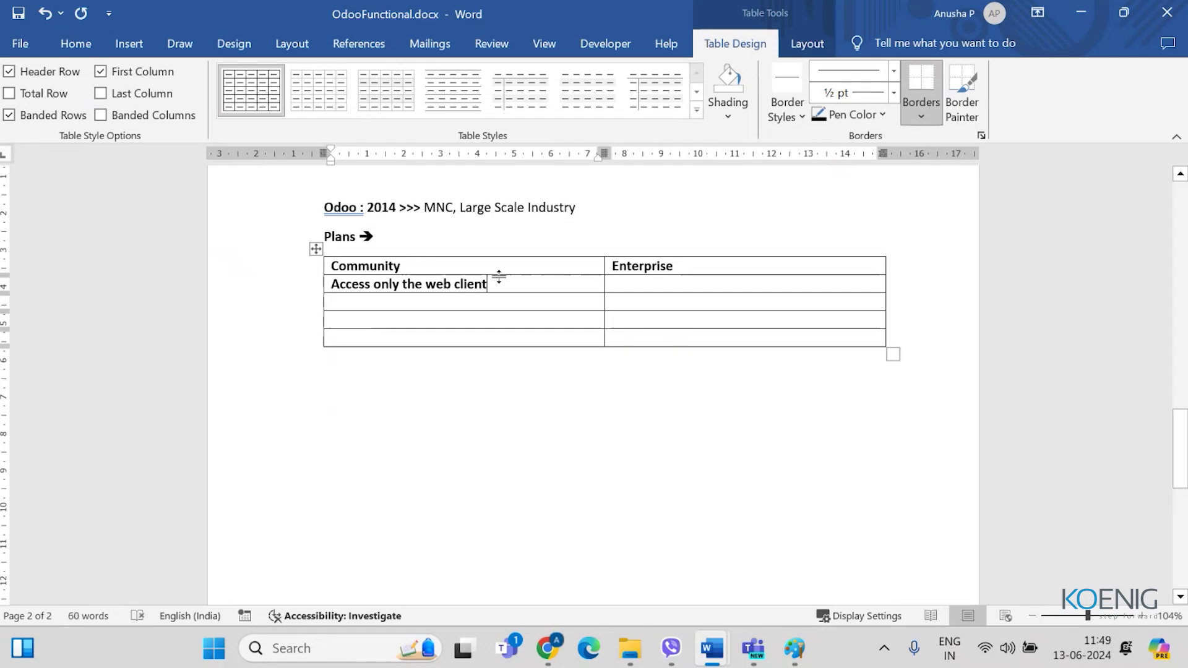
triple_click(332, 284)
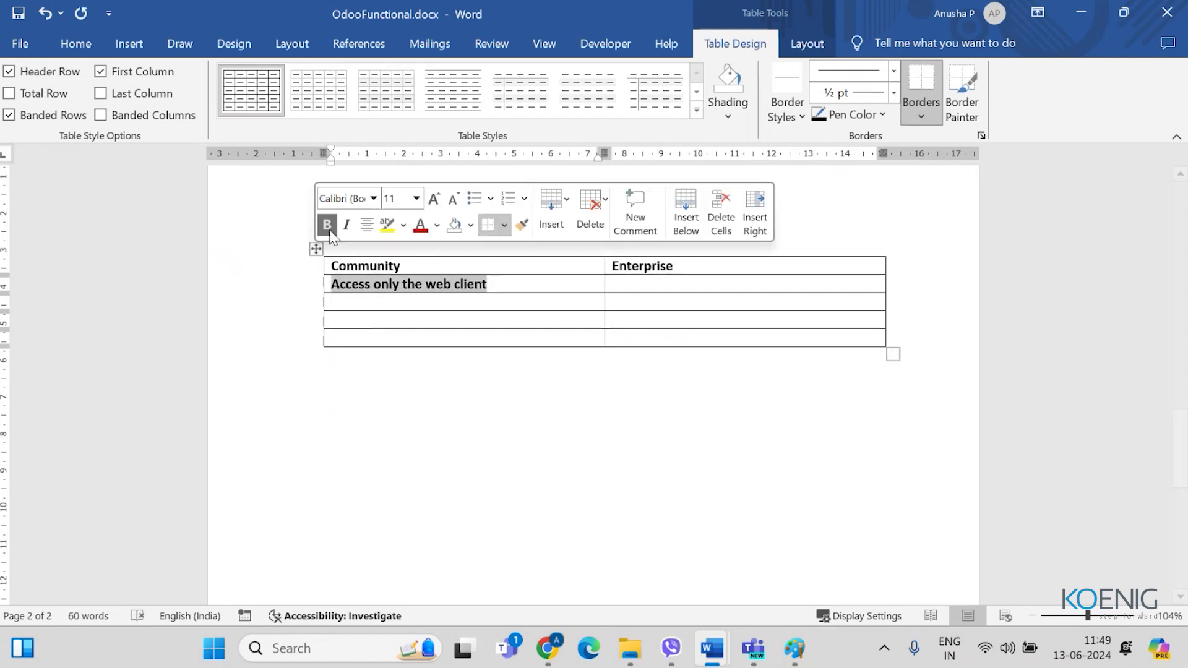
key("ctrl+b")
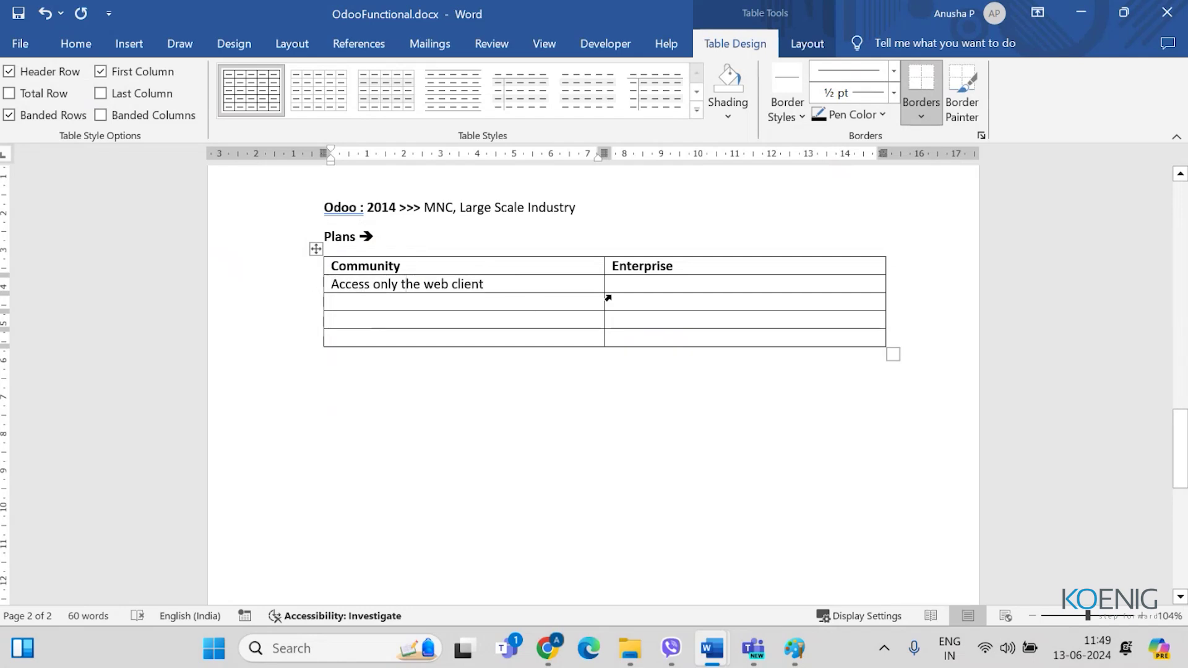
Step: Enter "Both Mobile and the web client are accessible." in the cell below Enterprise
left_click(639, 284)
type("B")
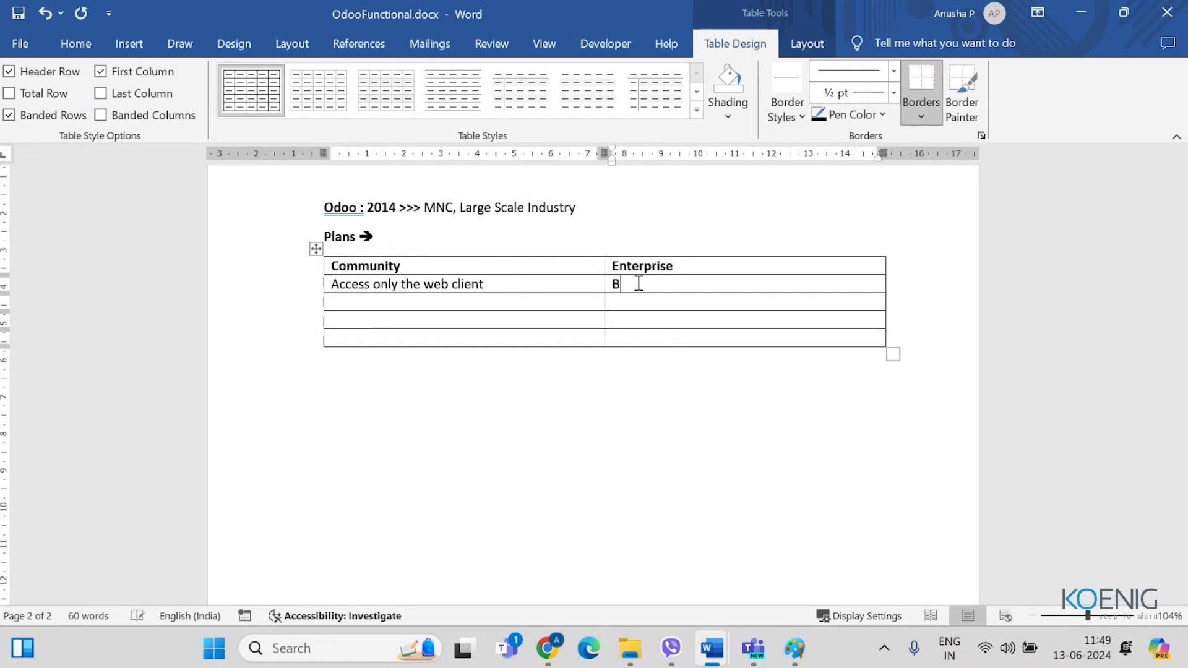
type("oth Mobile and the we")
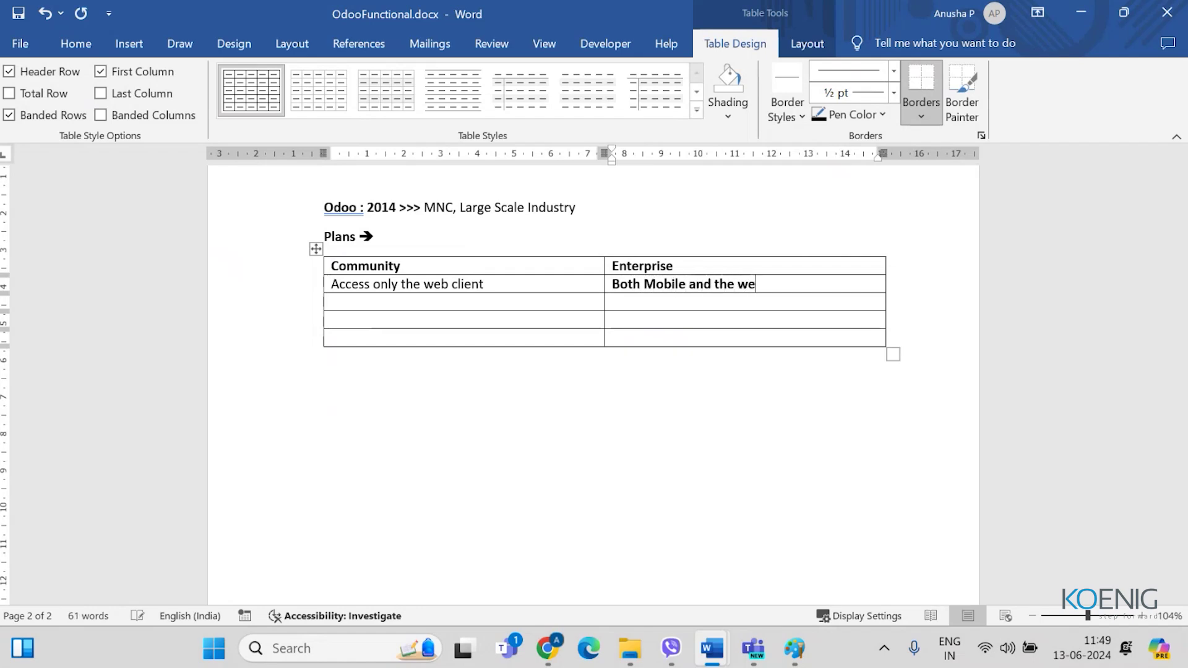
type("b client are accisble")
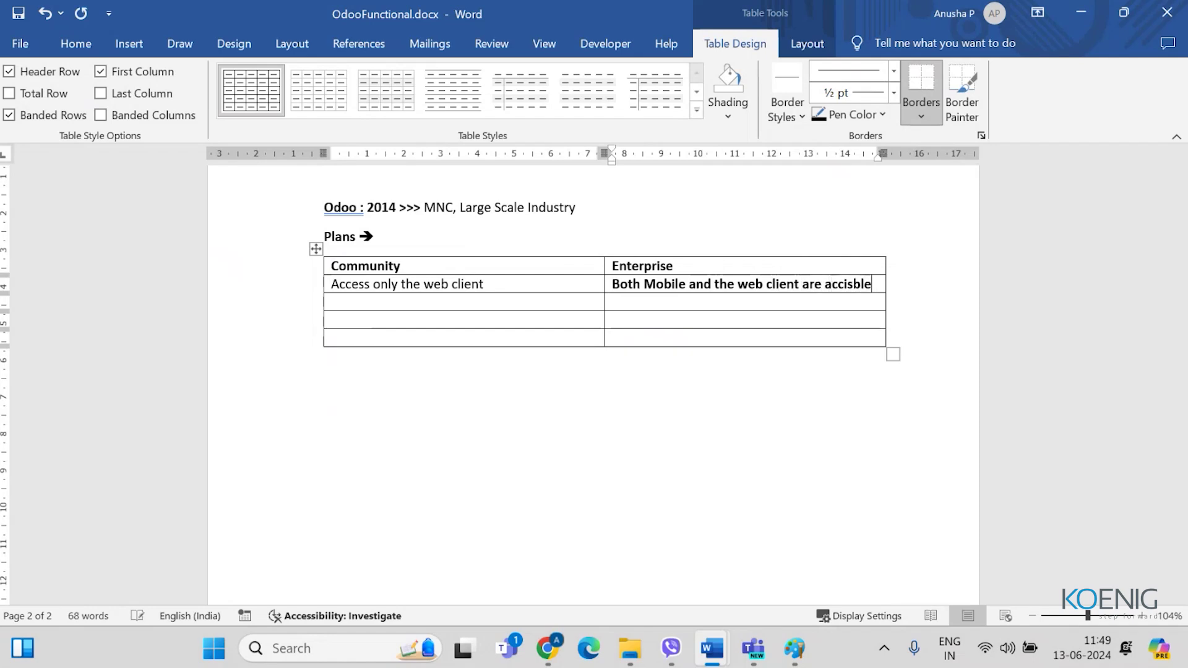
key("BackSpace")
key("BackSpace")
key("BackSpace")
key("BackSpace")
key("BackSpace")
type("esso")
key("BackSpace")
type("ible")
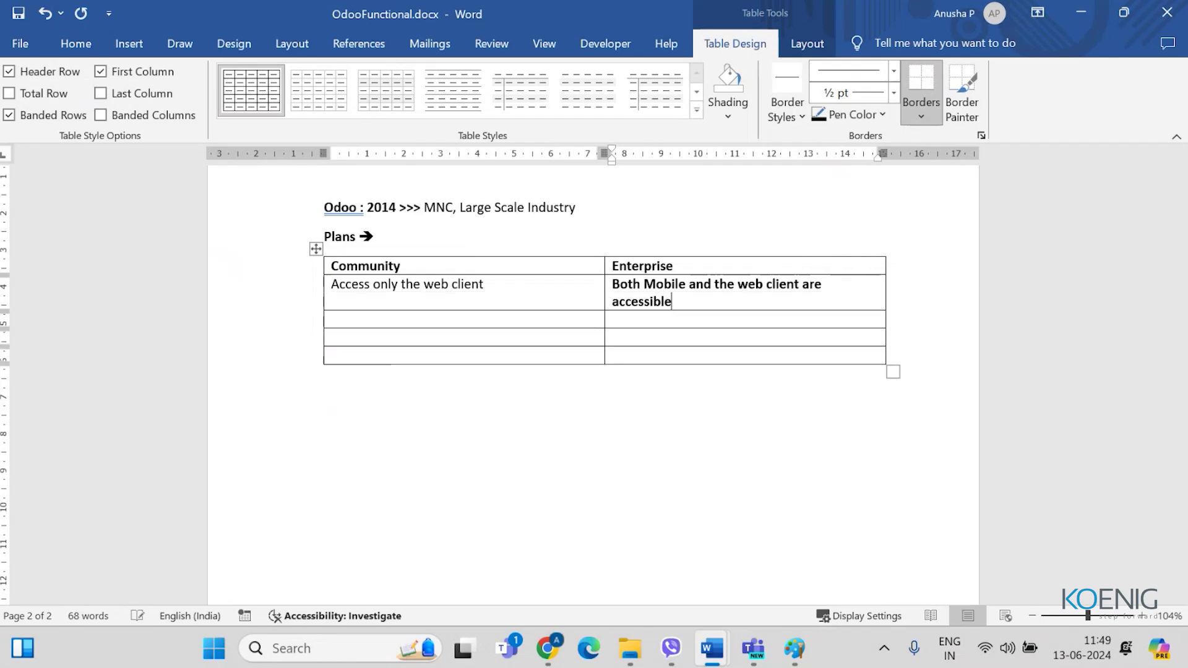
type(".ible.")
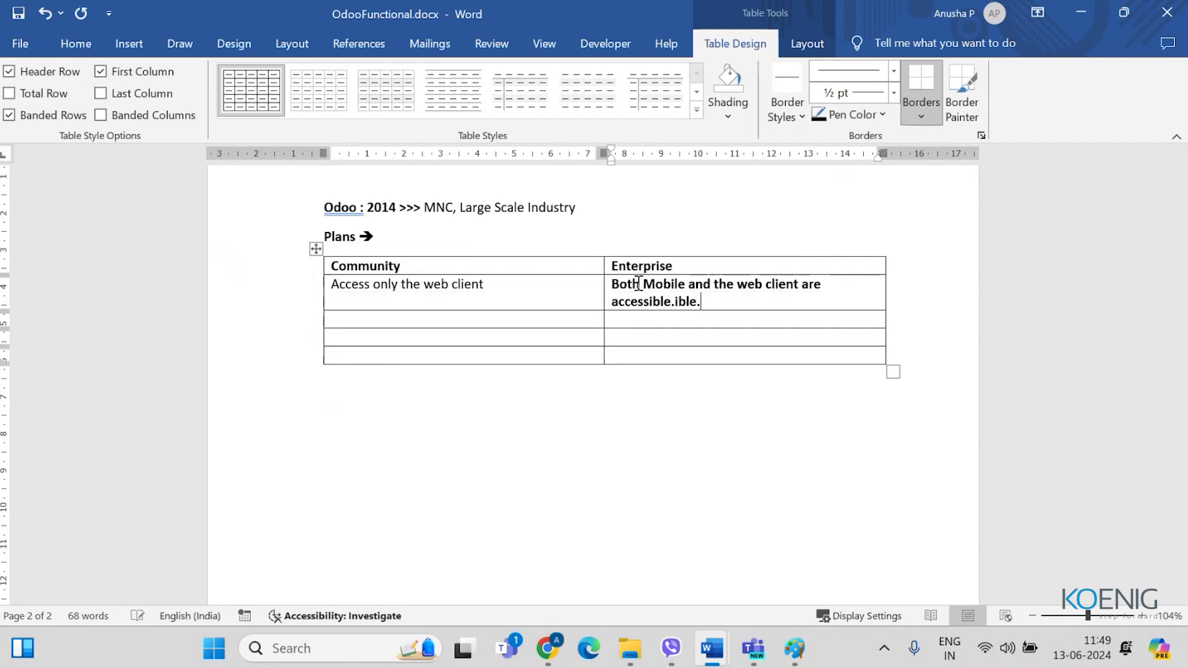
key("BackSpace")
key("BackSpace")
key("BackSpace")
key("BackSpace")
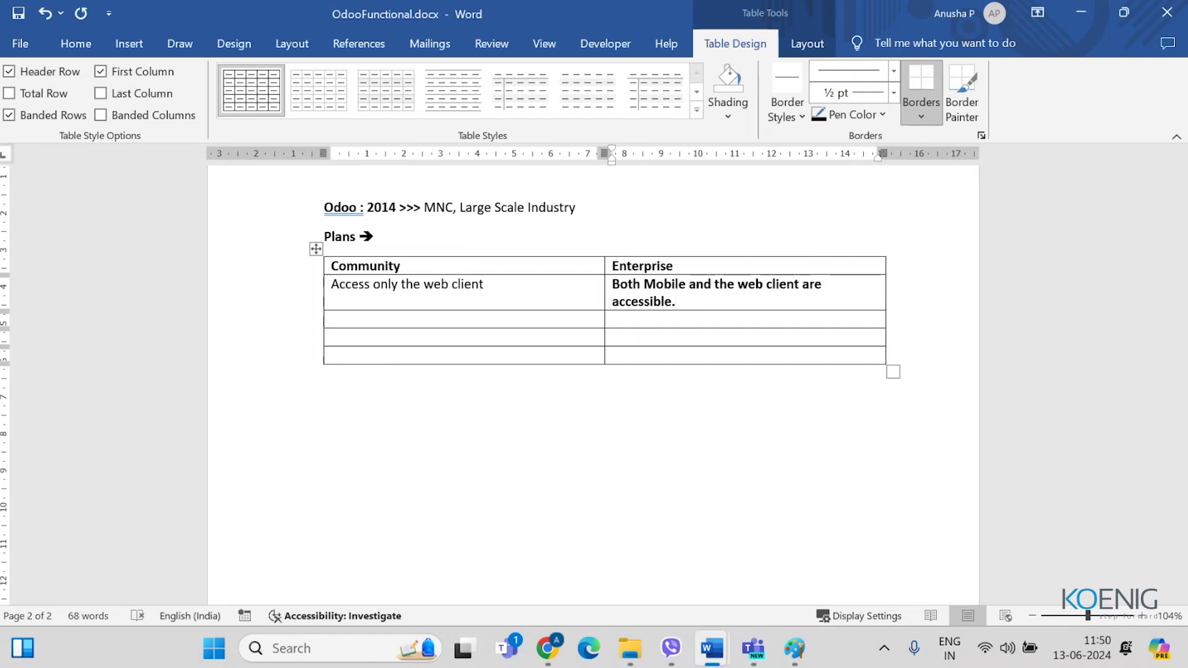
Step: Add the line "PS: Mobile client is NOT editable" to the cell below Enterprise and remove bold from that cell's text
left_click(637, 283)
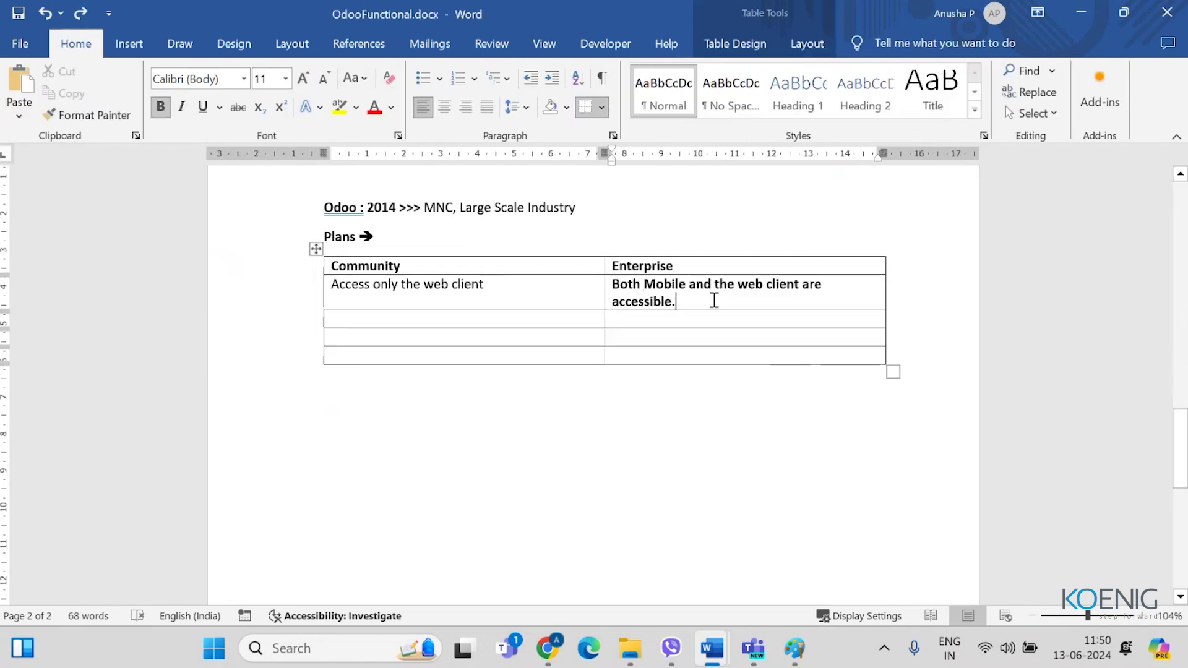
key("Return")
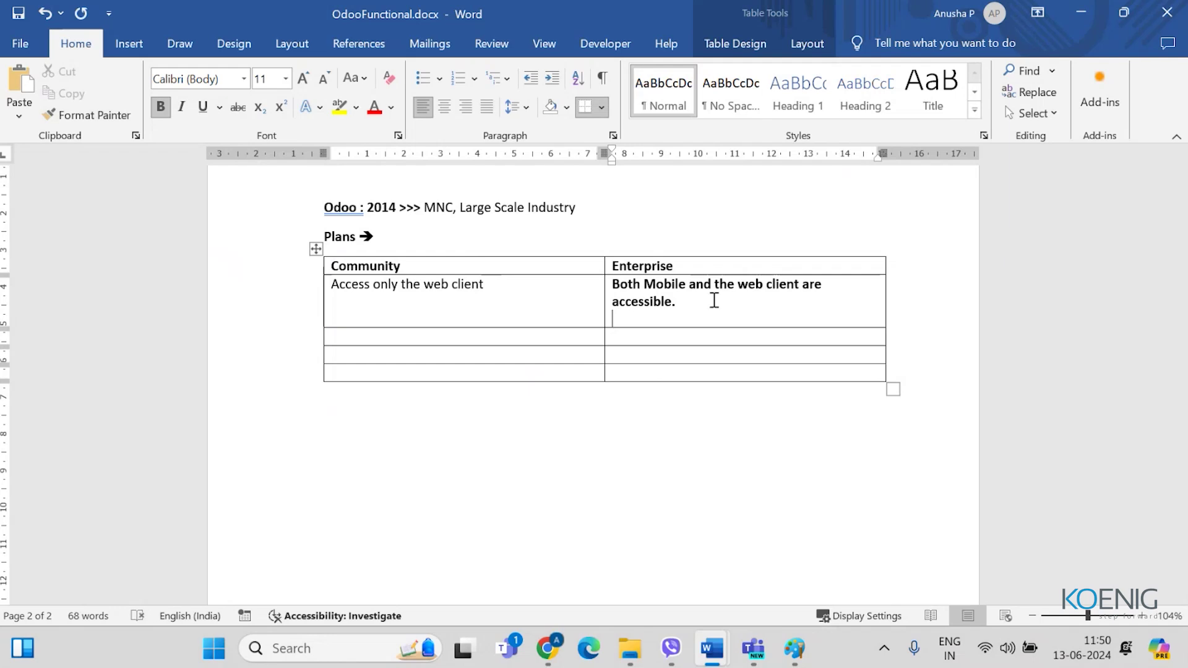
type("PS:")
type("Mobile client")
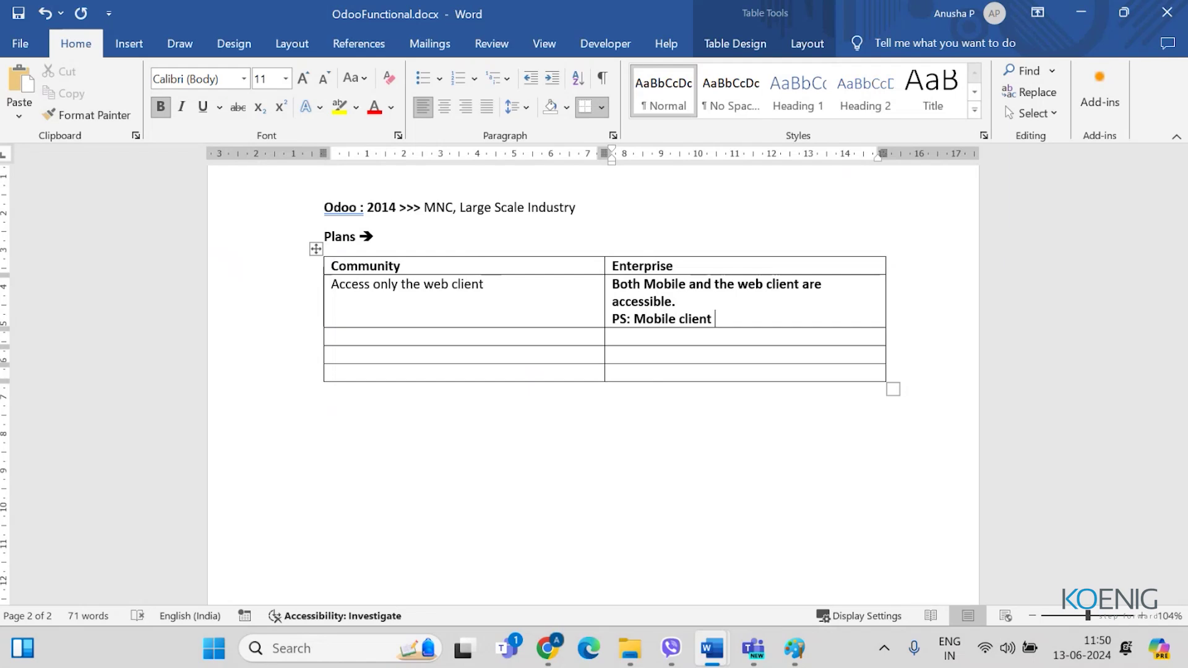
type(" is NOT")
type(" ediatble")
key("BackSpace")
key("BackSpace")
key("BackSpace")
key("BackSpace")
key("BackSpace")
type("table")
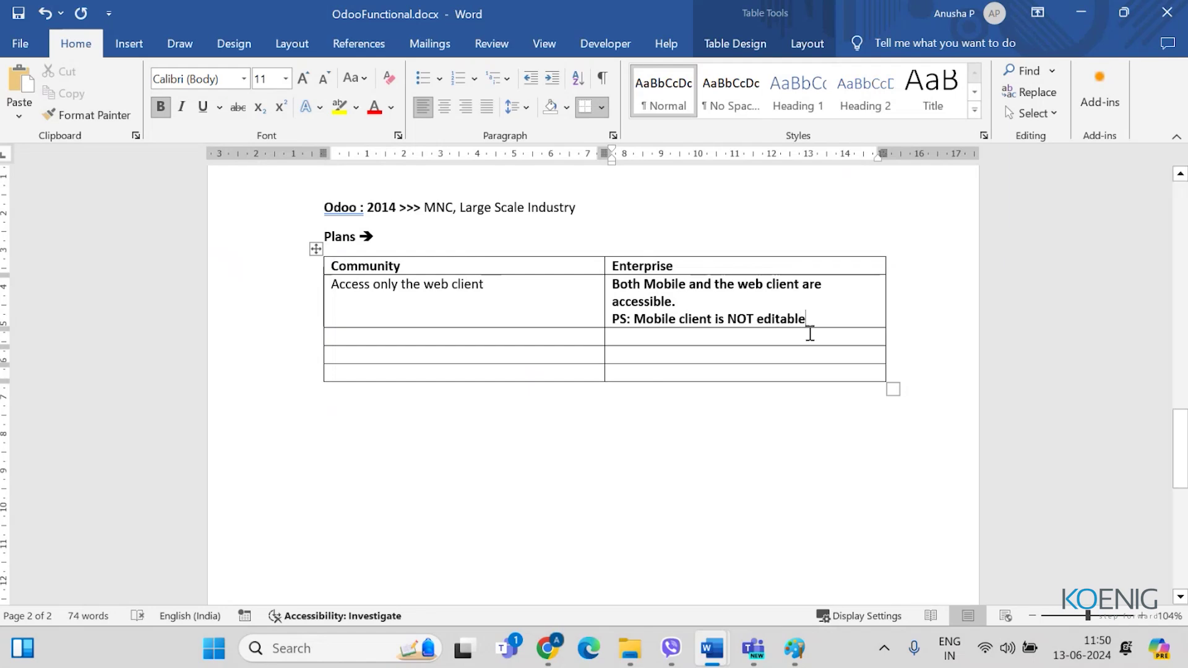
left_click_drag(807, 319, 613, 285)
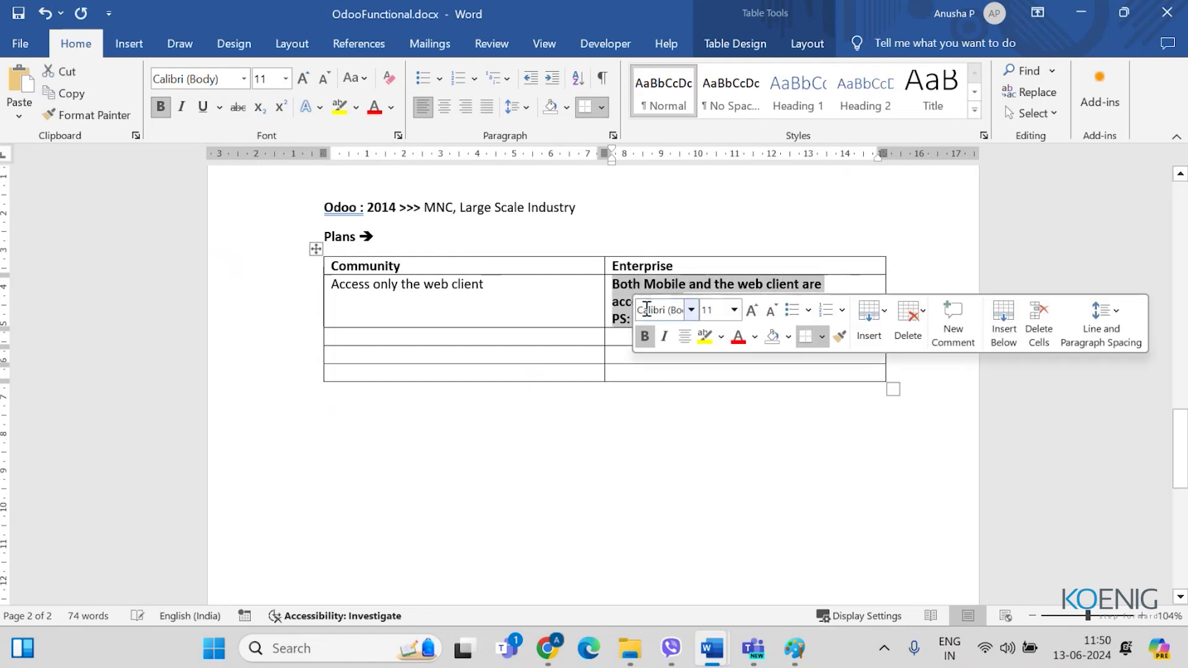
Step: Enter "Automatic Upgrade of version is NOT available" in the third row's cell under Community
left_click(475, 340)
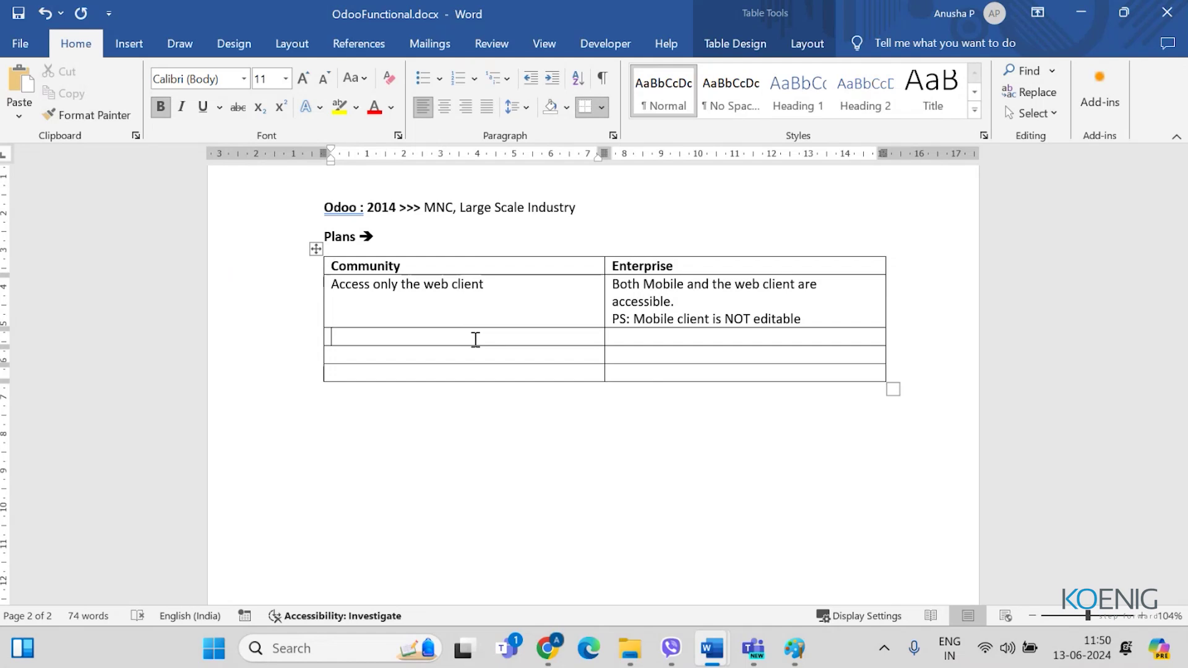
type("Automatic Upgrade")
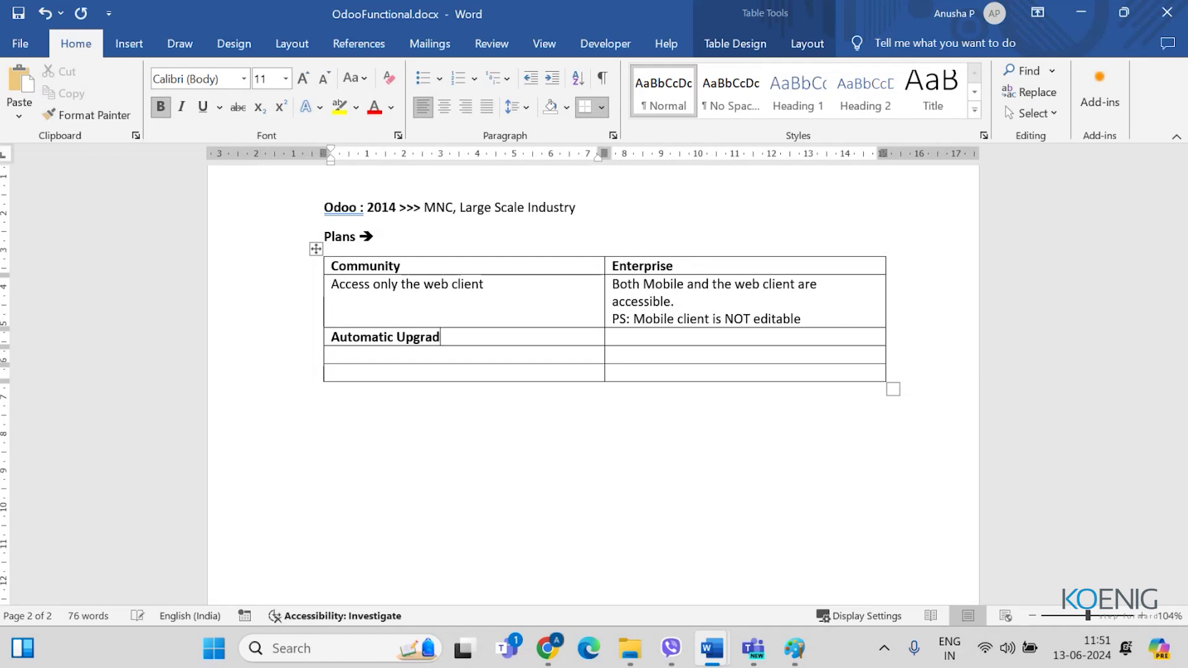
key("alt+space")
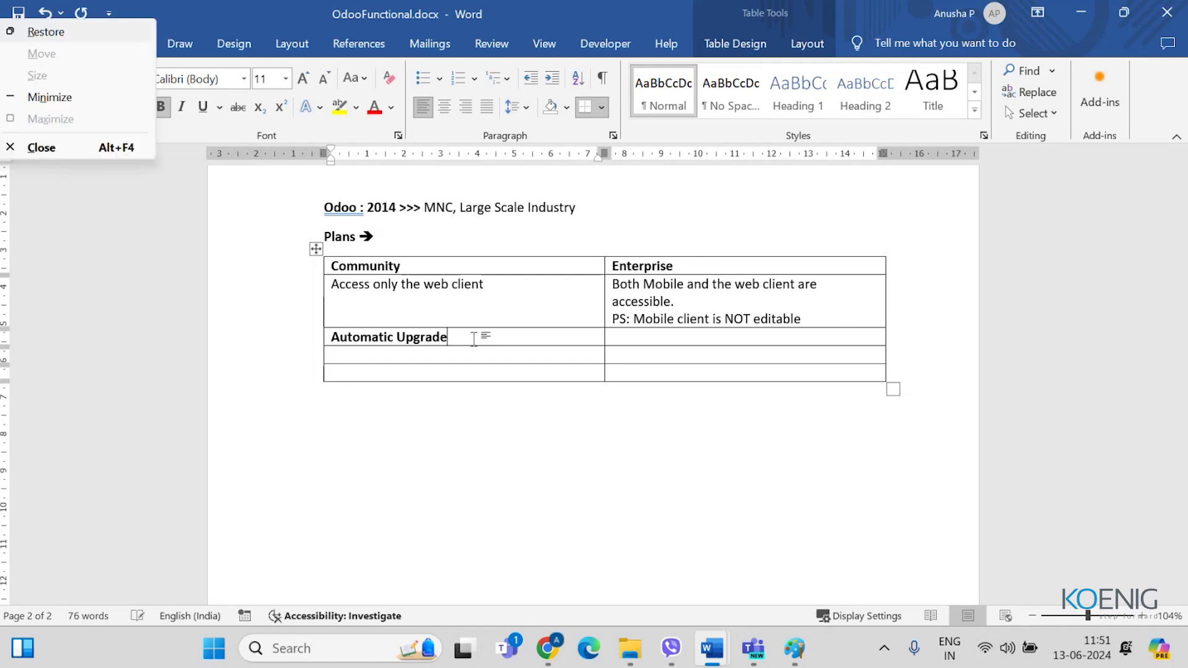
key("Escape")
type("of version")
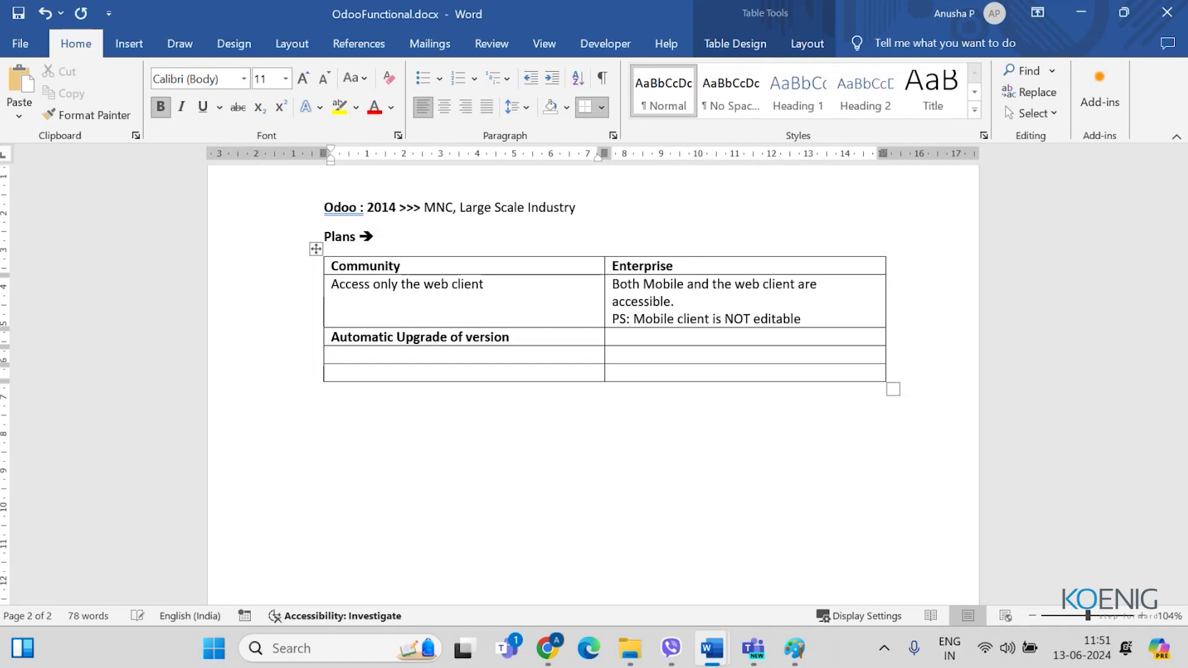
type(" is NOT available")
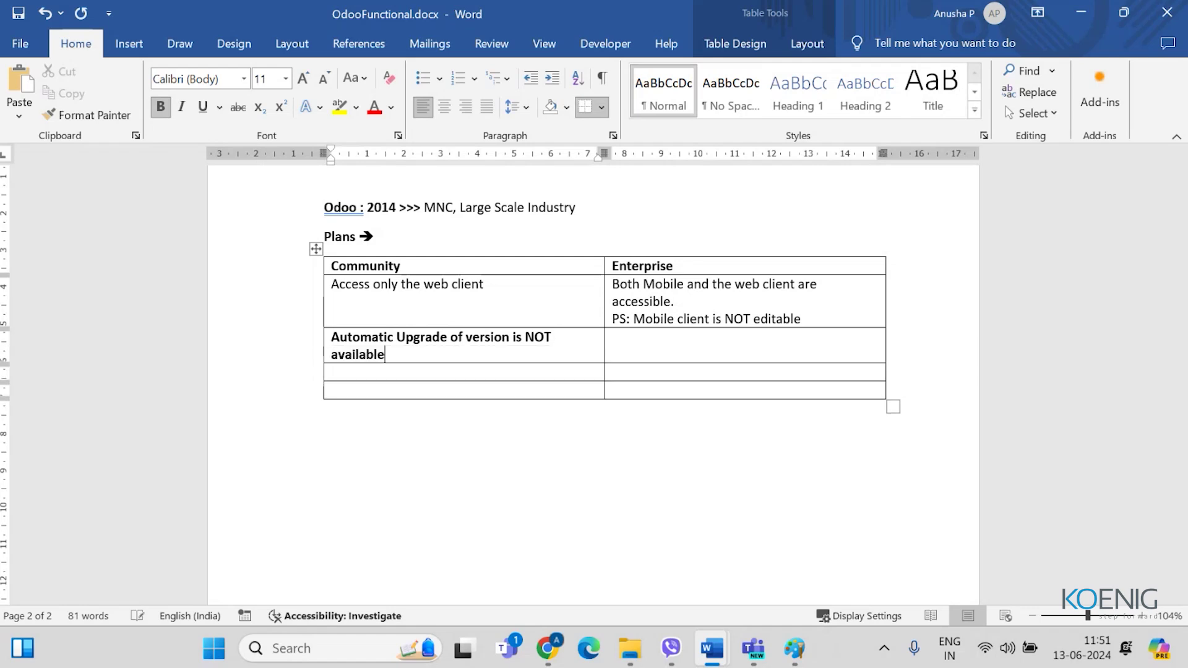
Step: Enter "Automically handles the upgrade" in the third row's cell under Enterprise, without a leading space
left_click(659, 351)
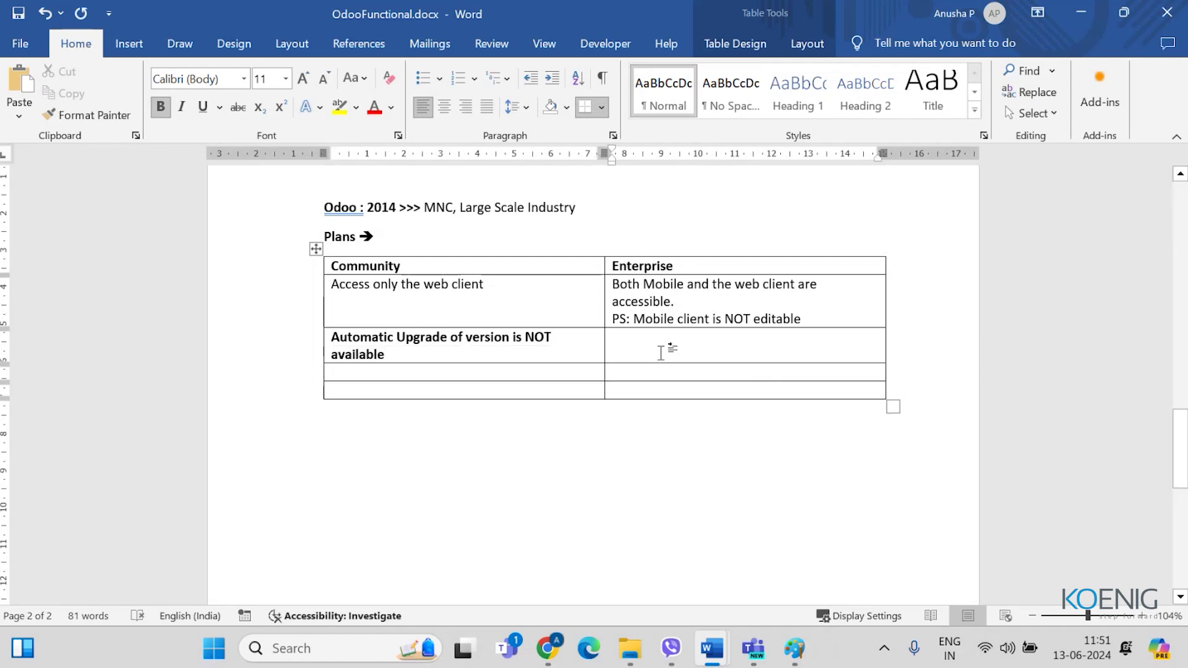
type("Auto")
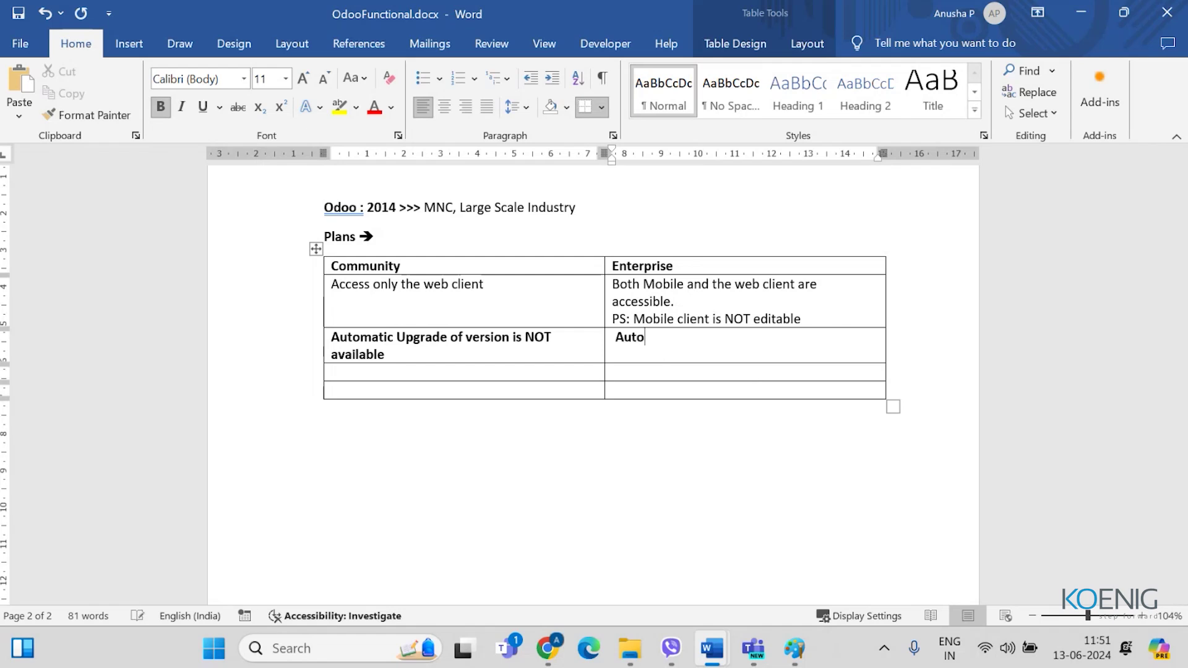
type("mically handle")
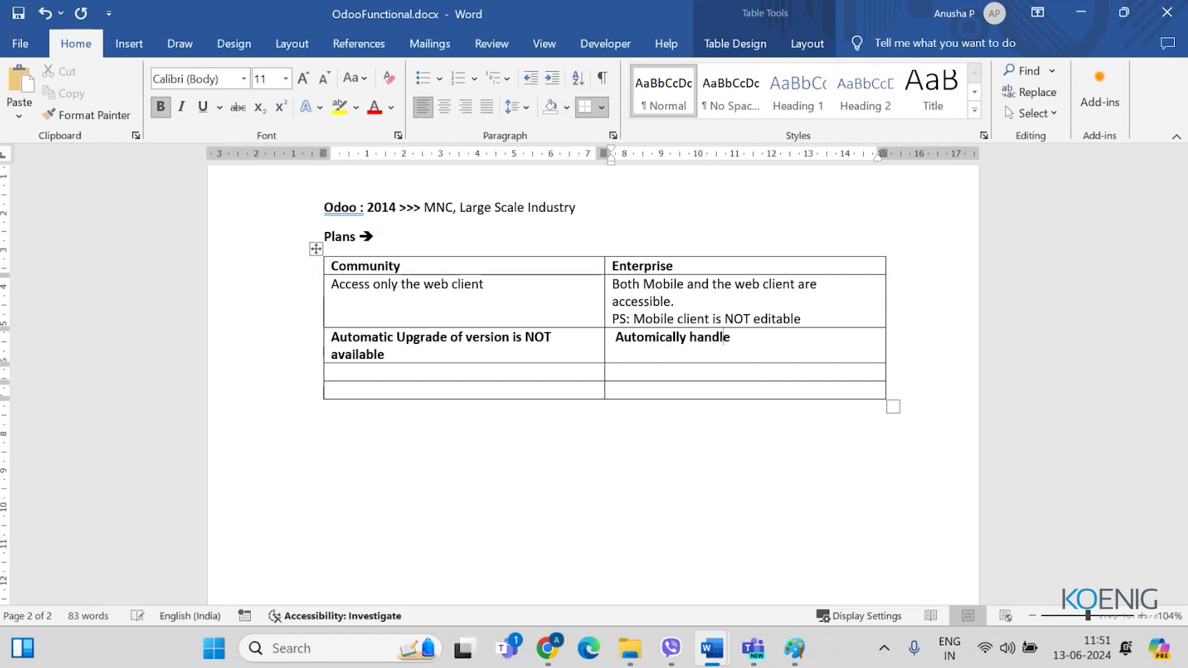
type("s the upgarde")
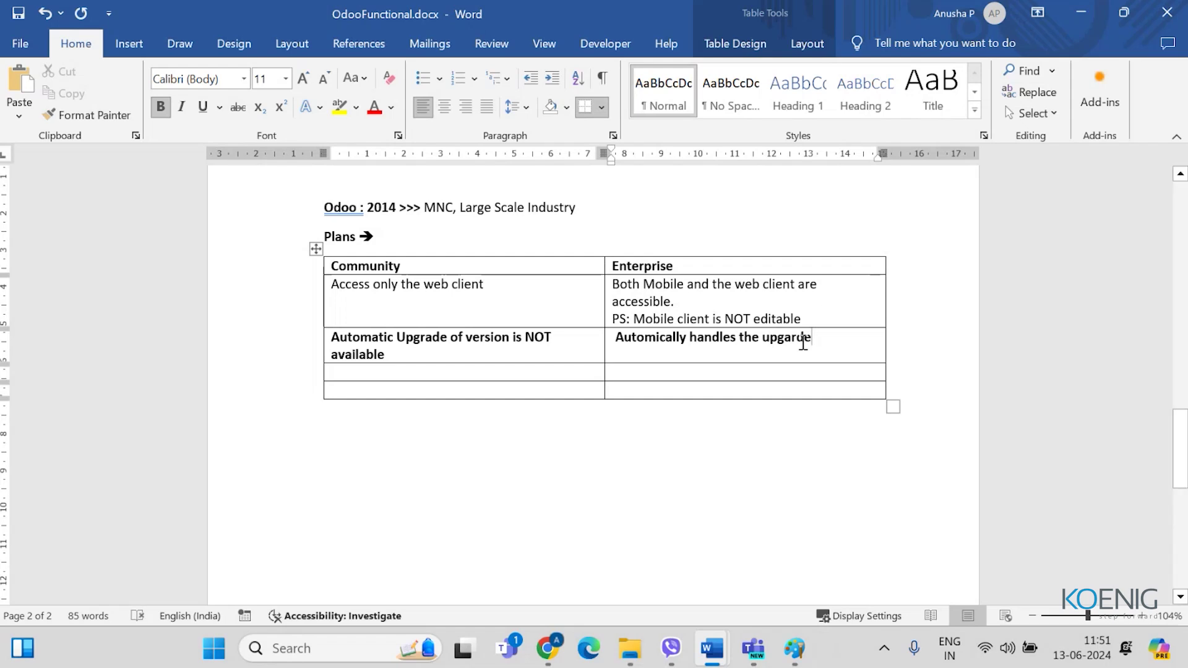
key("BackSpace")
key("BackSpace")
key("BackSpace")
key("BackSpace")
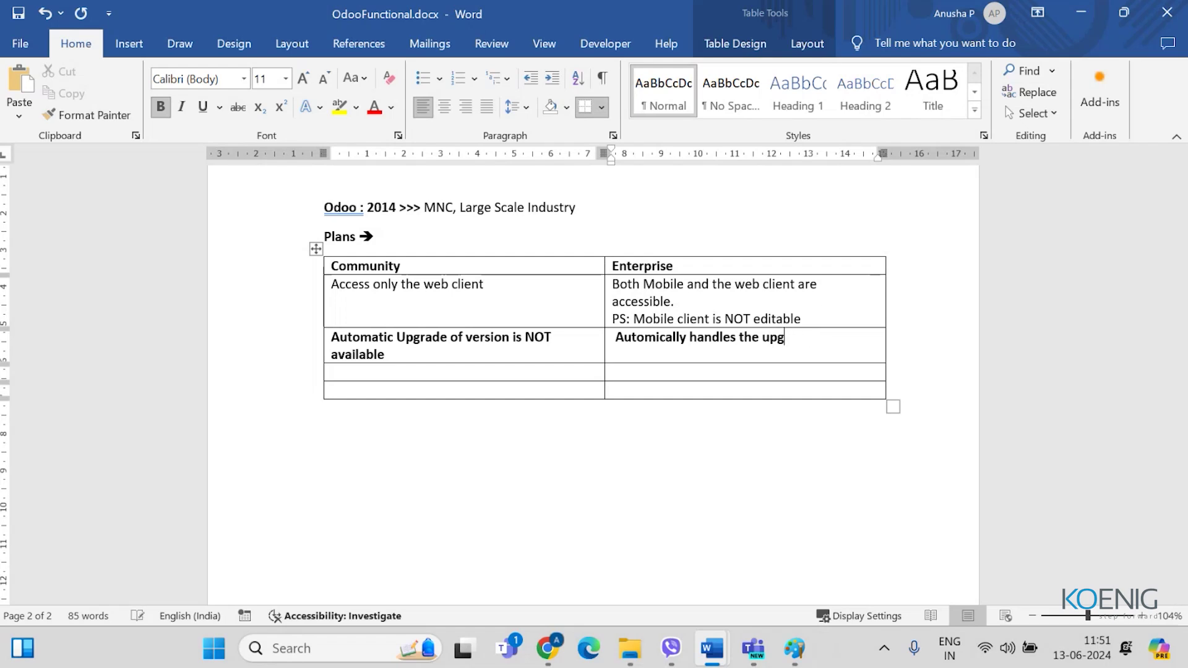
type("rade")
left_click(619, 339)
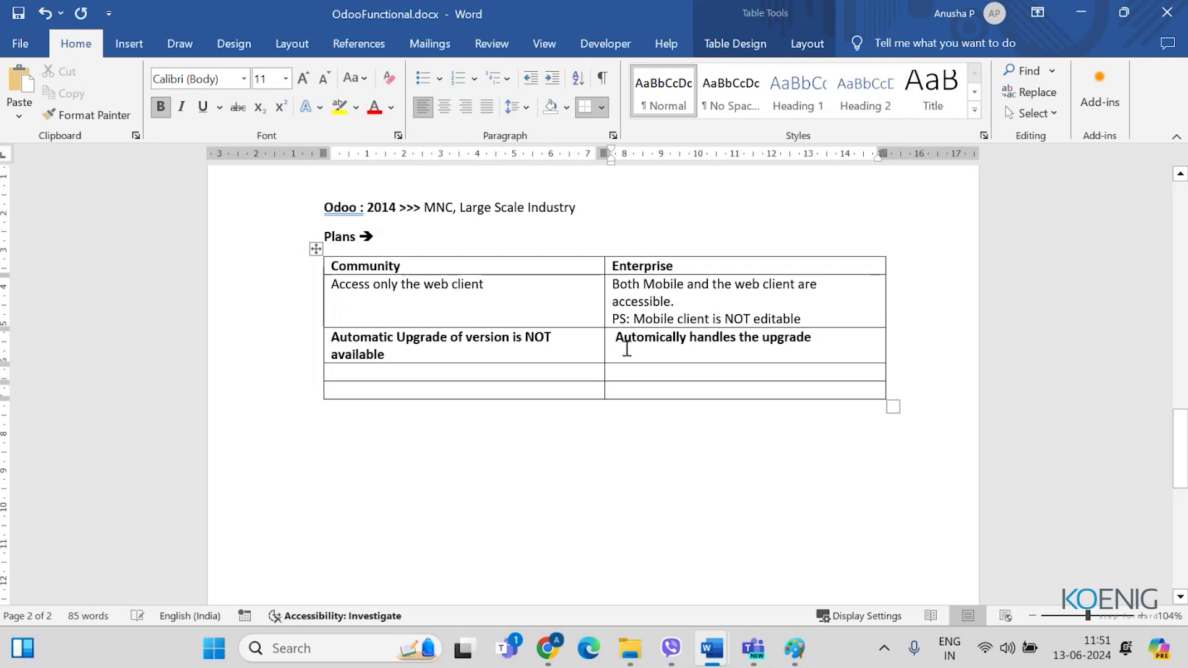
key("BackSpace")
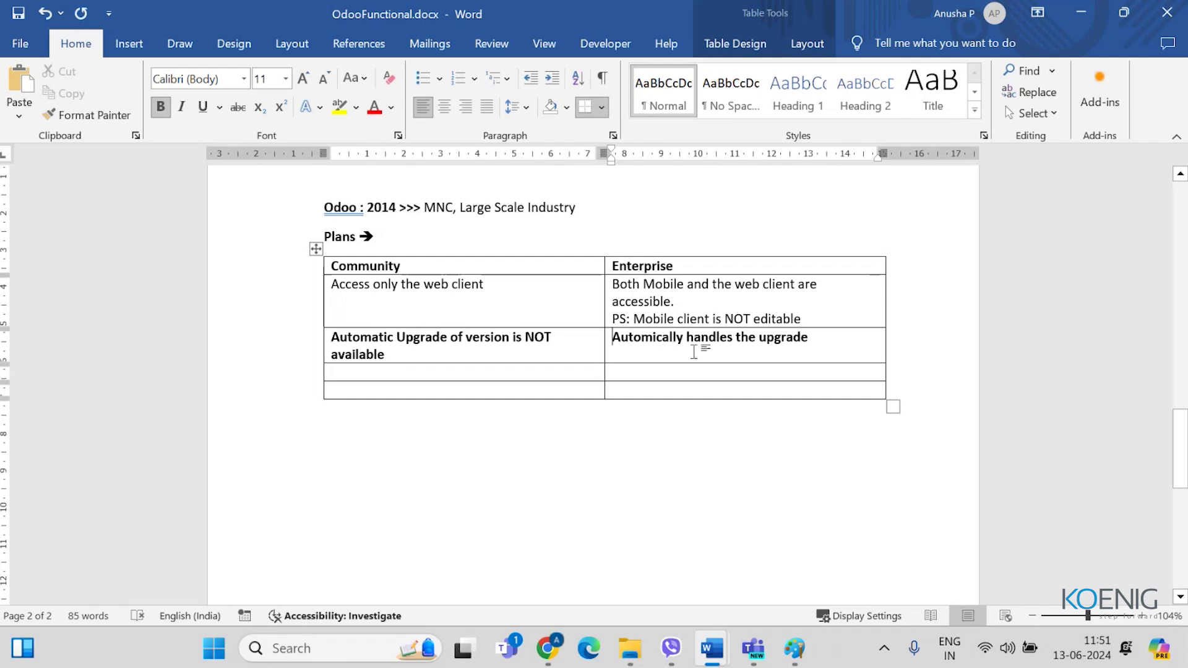
Step: Remove the bold formatting from the upgrade text in both cells of the table's third row
left_click_drag(814, 337, 654, 334)
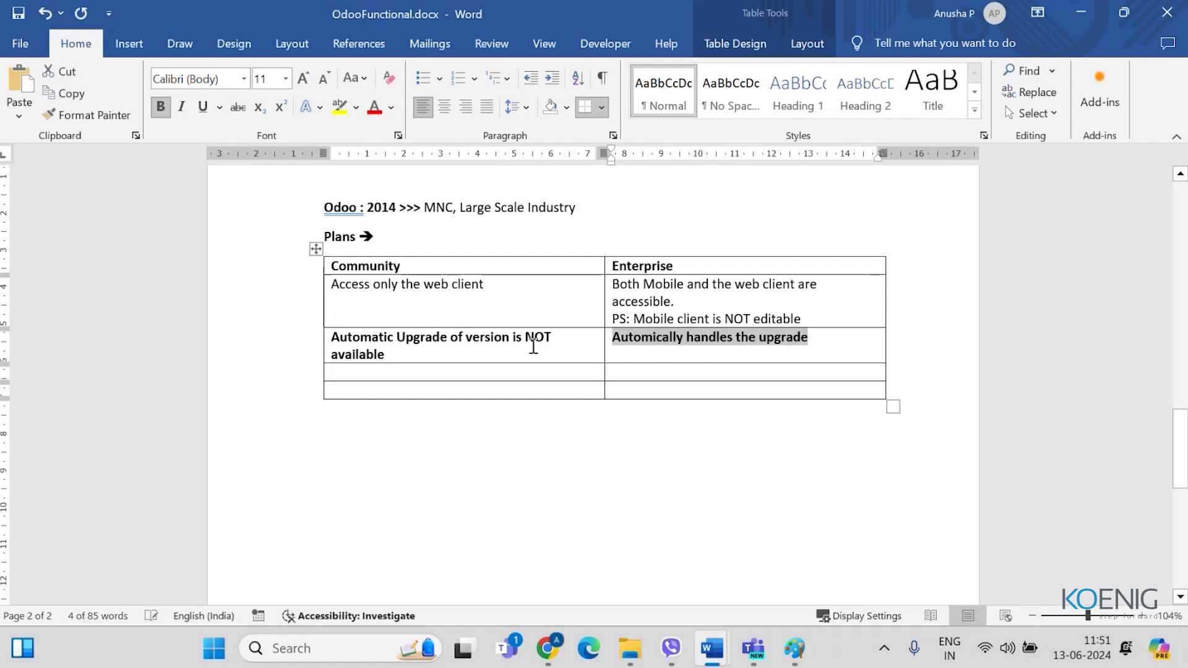
left_click_drag(394, 352, 331, 337)
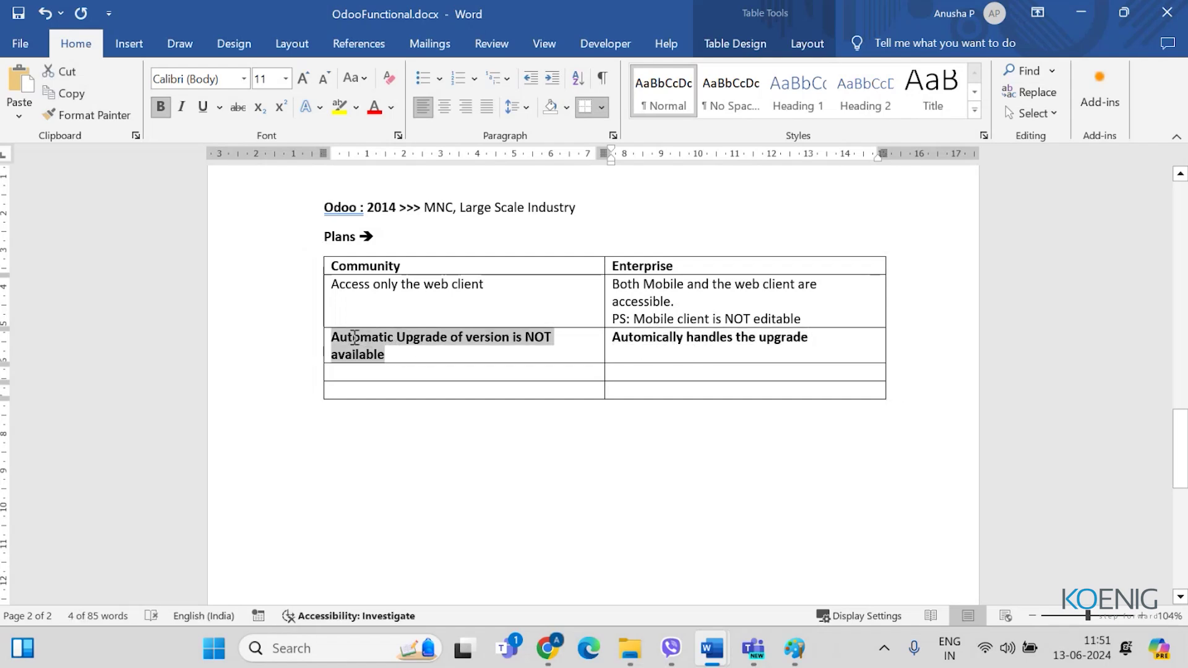
left_click(161, 107)
left_click(657, 353)
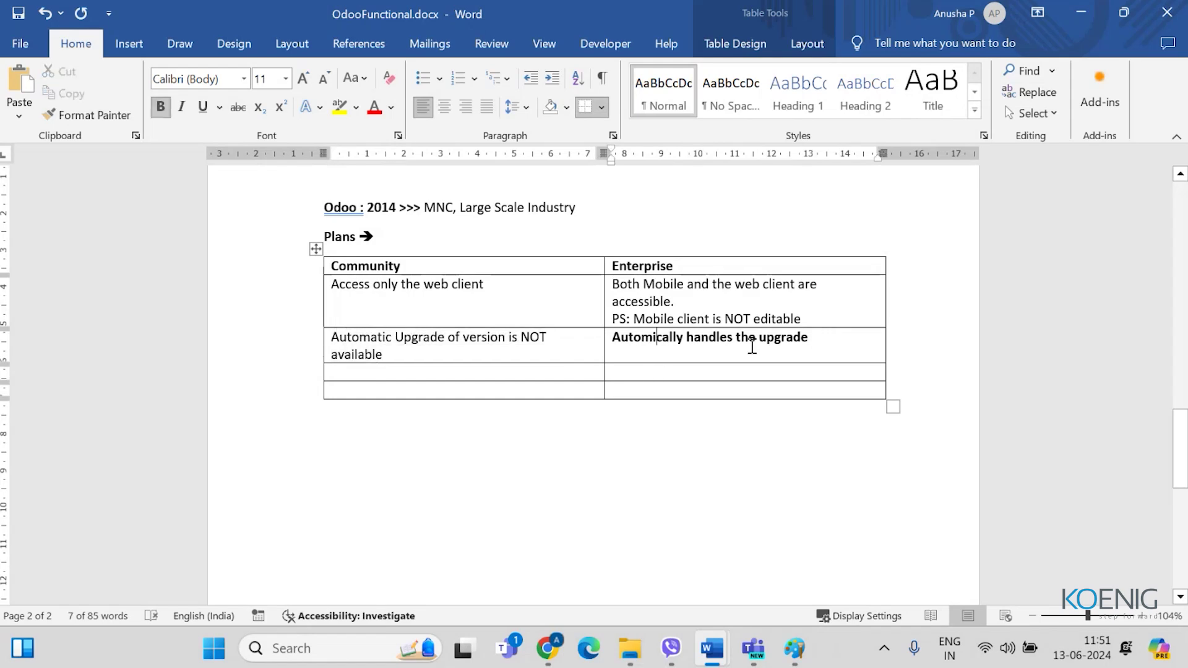
left_click_drag(822, 339, 651, 345)
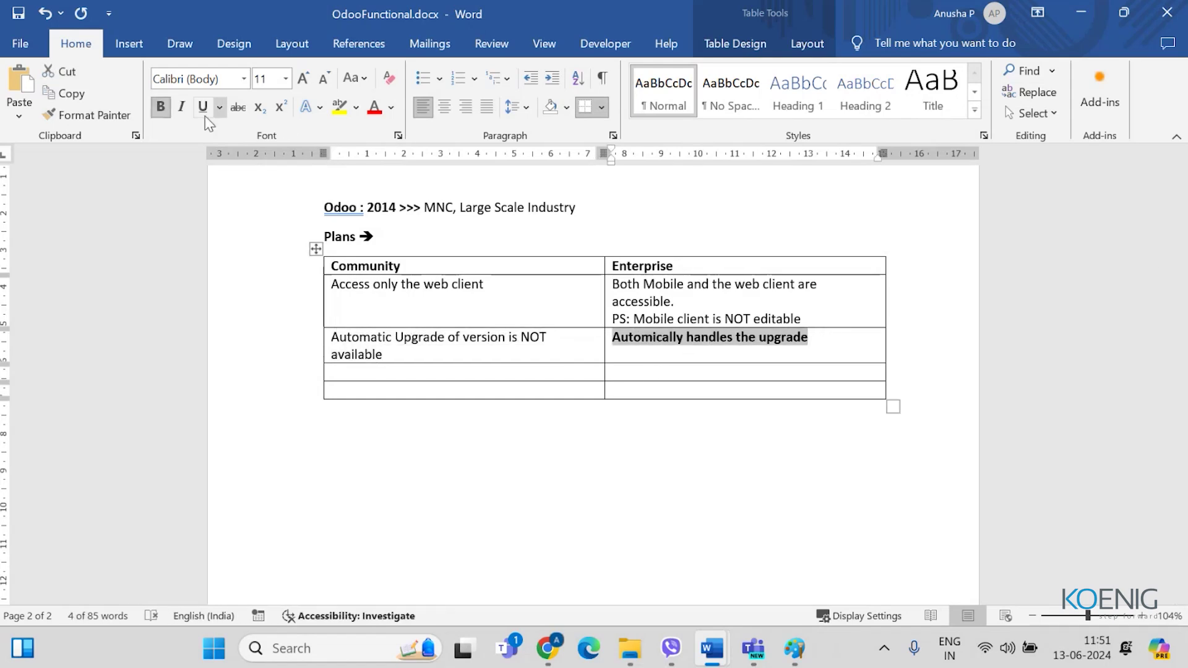
left_click(161, 106)
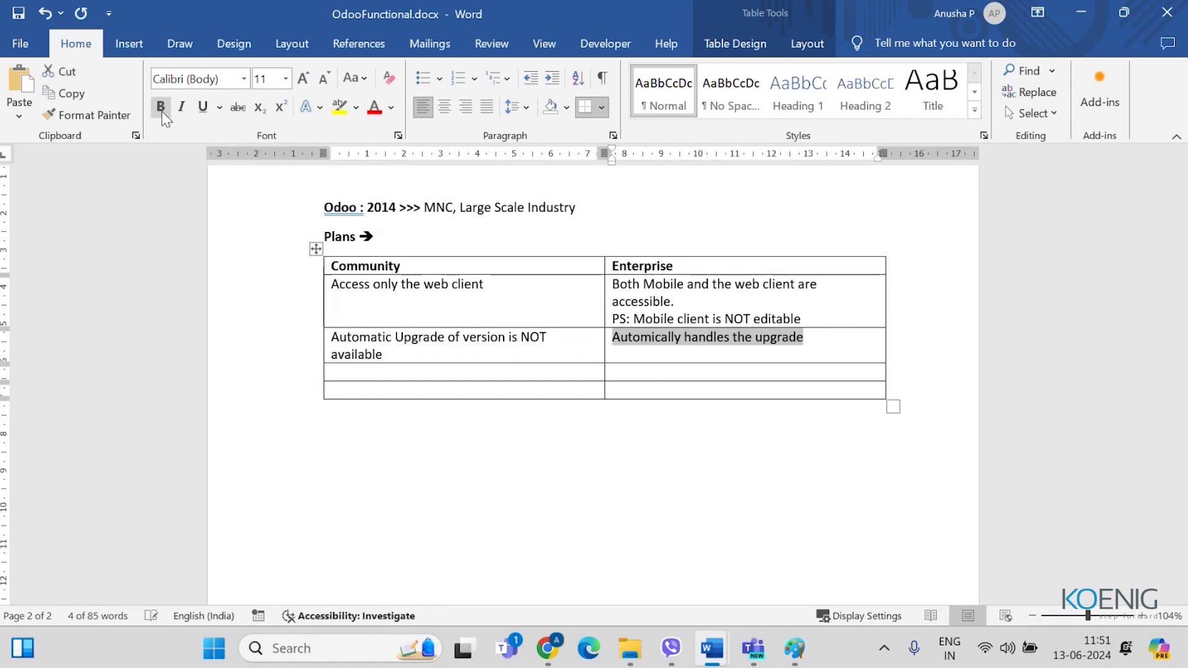
Step: Correct "Automically" to "Automatically" in the third row's Enterprise cell
left_click(658, 356)
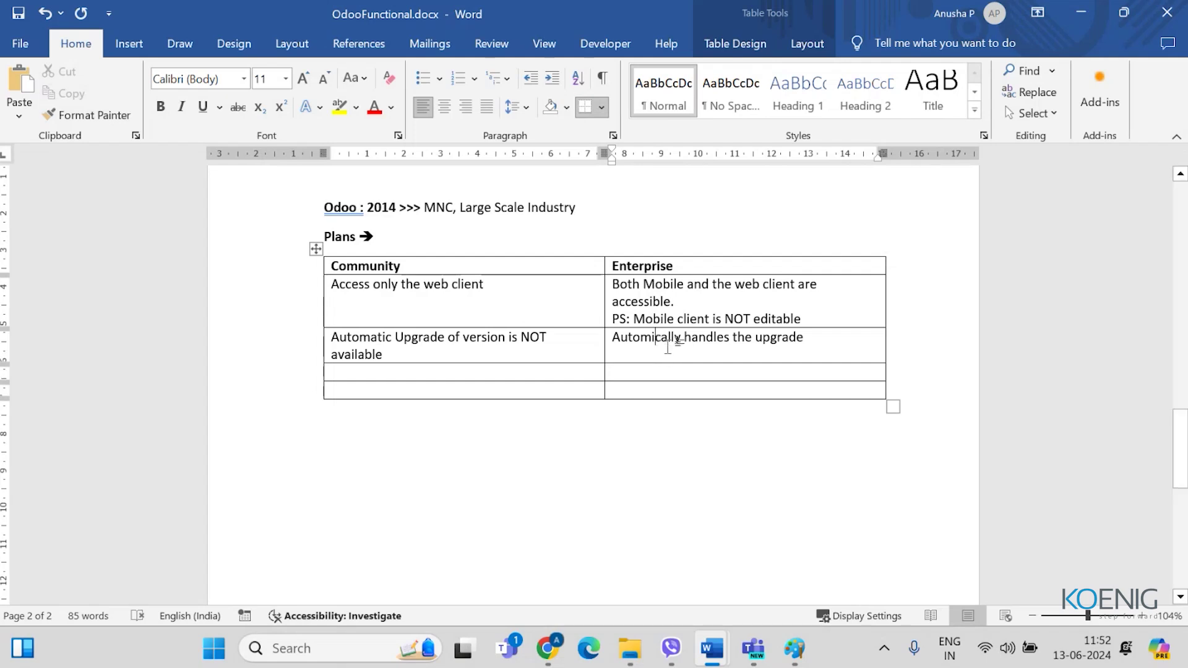
key("BackSpace")
type("i")
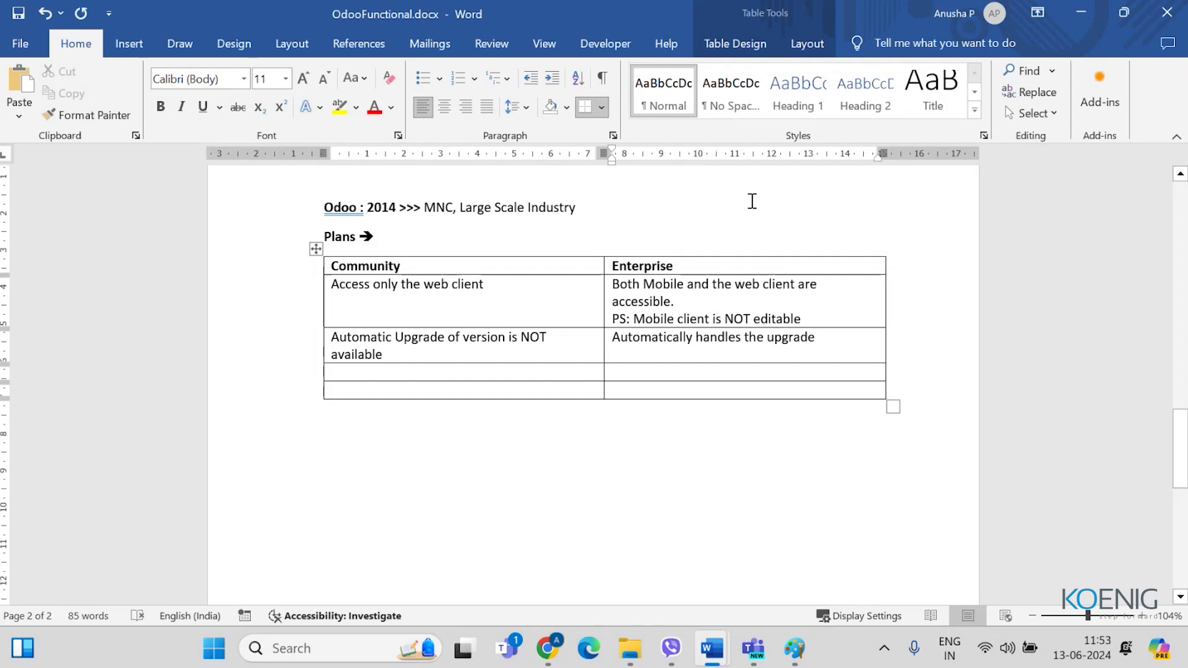
double_click(643, 266)
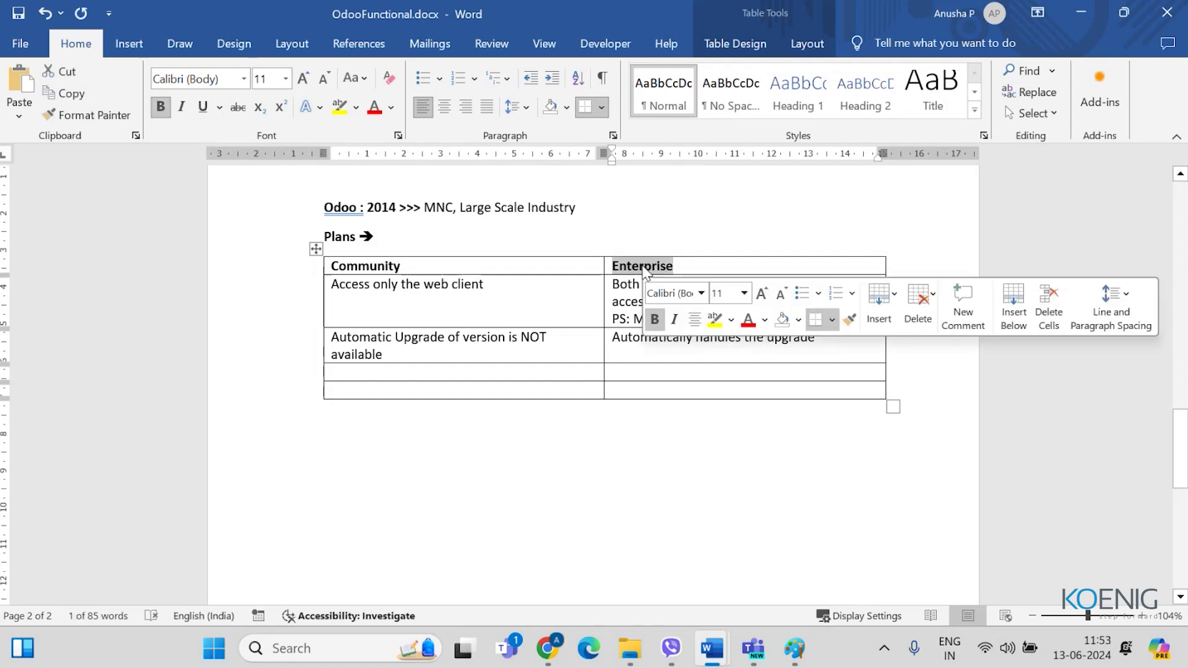
left_click(631, 267)
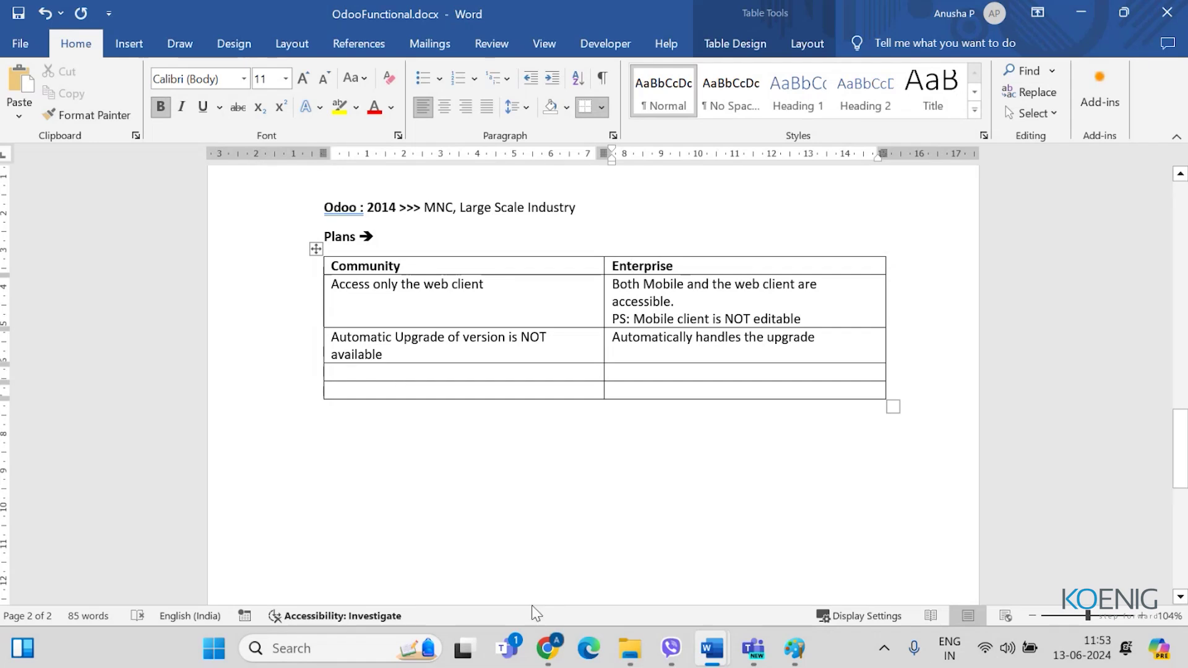
Step: Switch to Odoo in Chrome and open the Apps module catalogue from the home screen
left_click(547, 648)
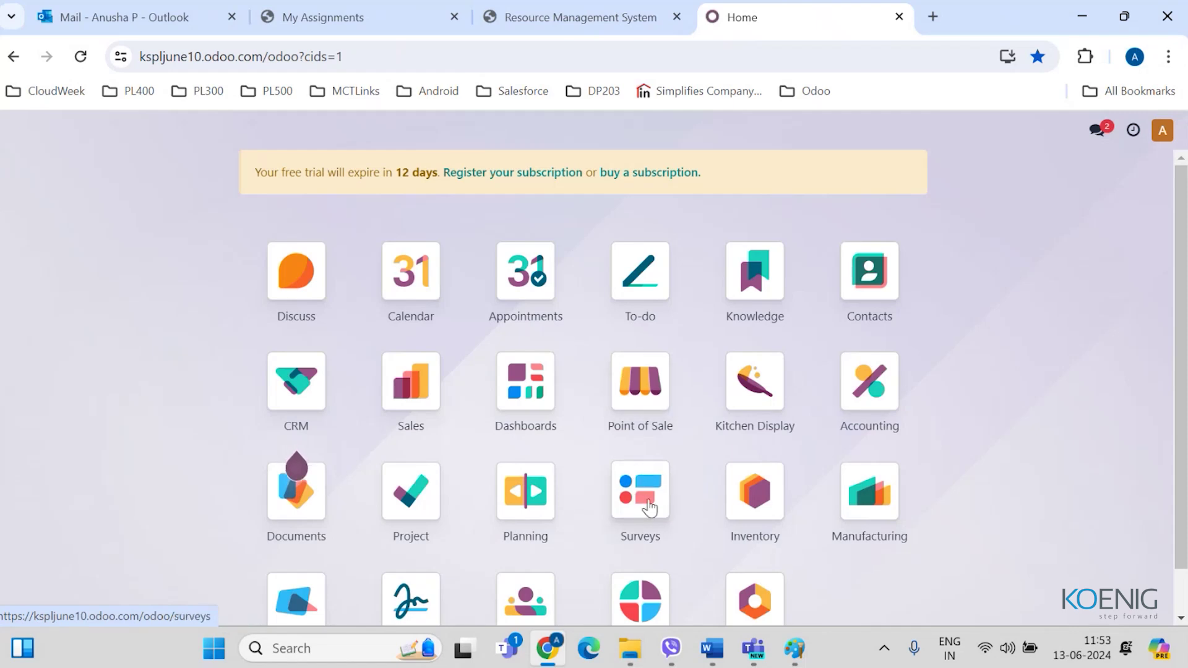
scroll(870, 470, "down", 1)
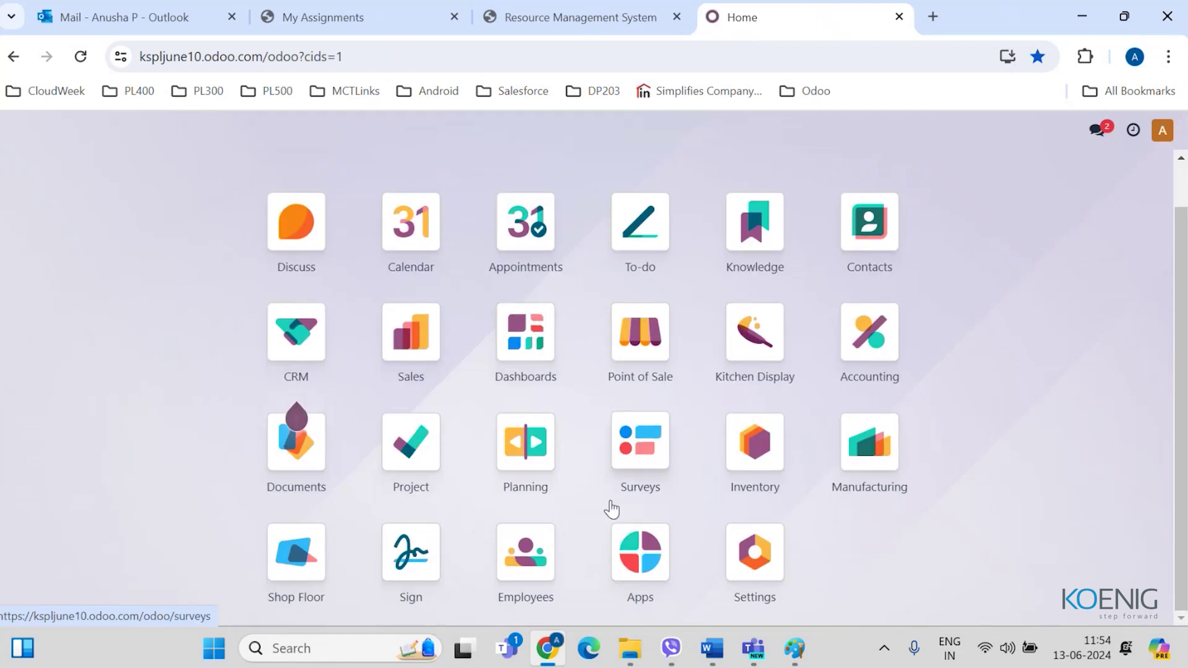
left_click(650, 527)
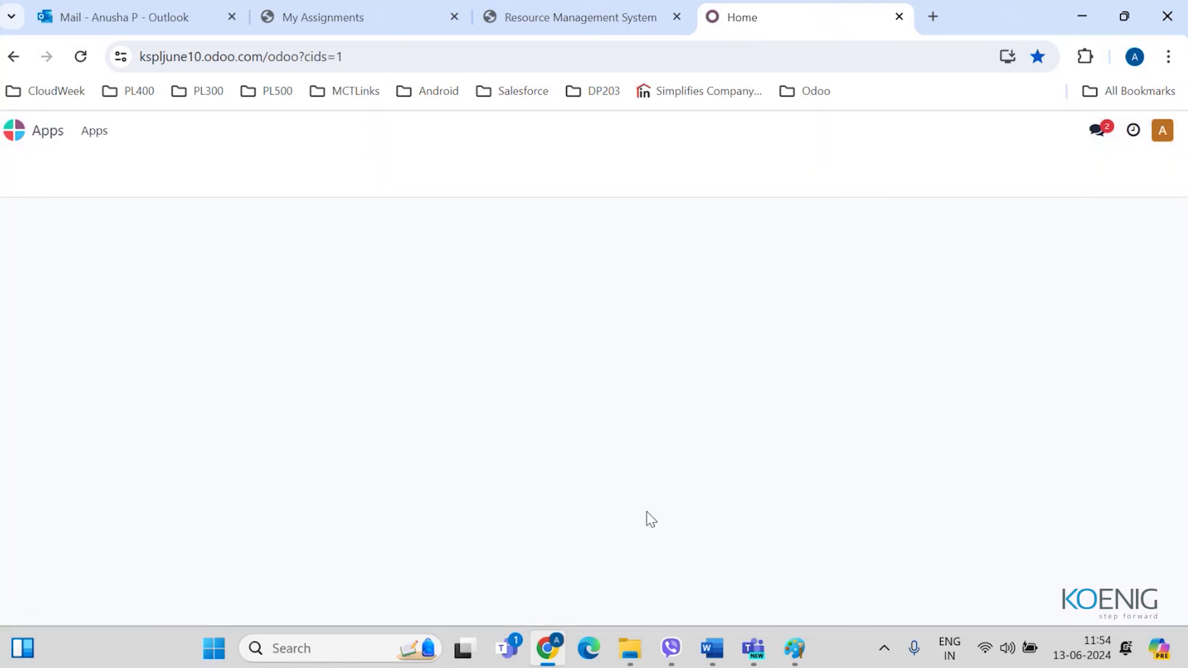
Step: Search the Odoo module catalogue for "whatsapp" and clear the search filter after viewing the matching modules
left_click(490, 170)
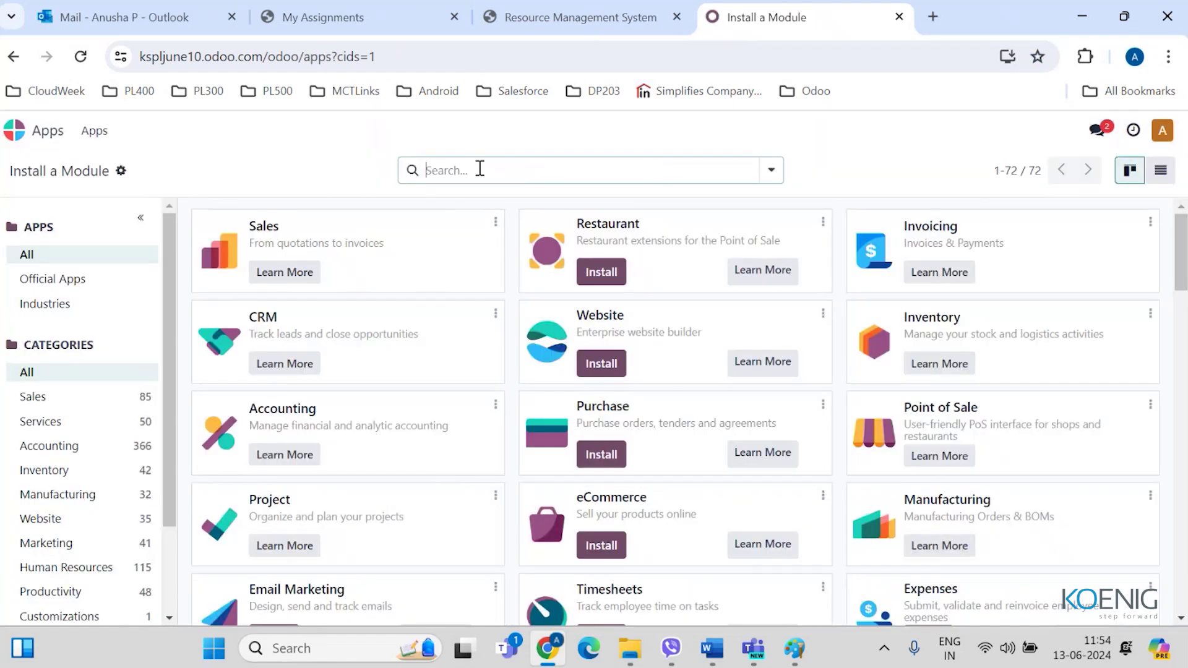
type("whatsa")
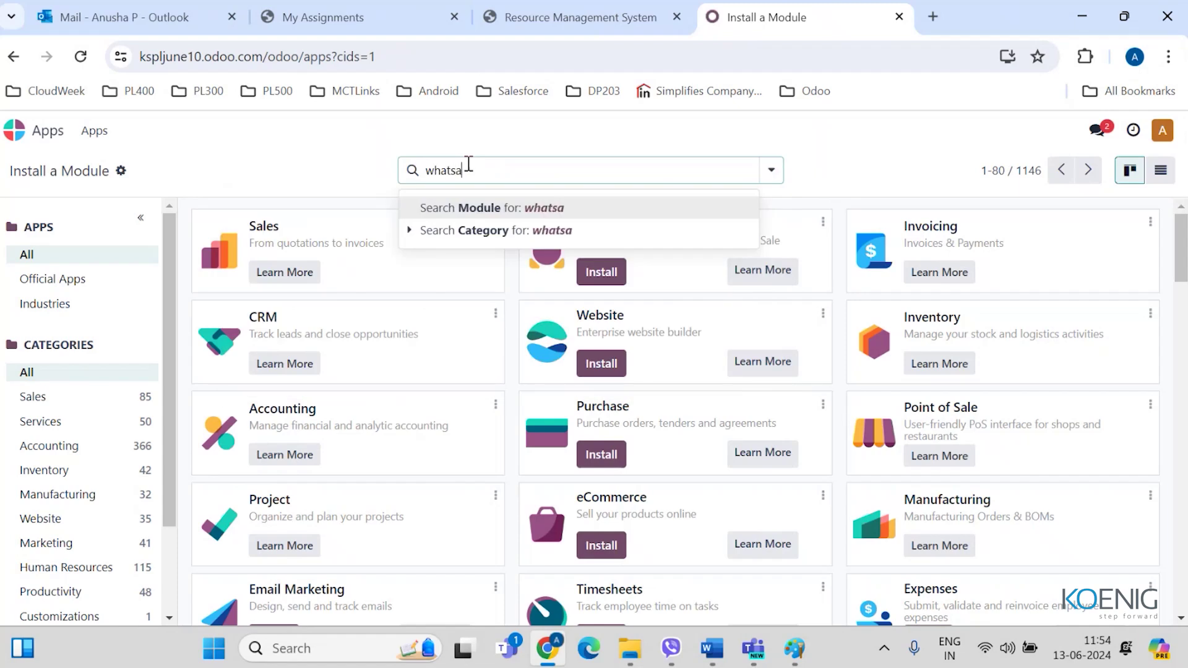
type("pp")
key("Return")
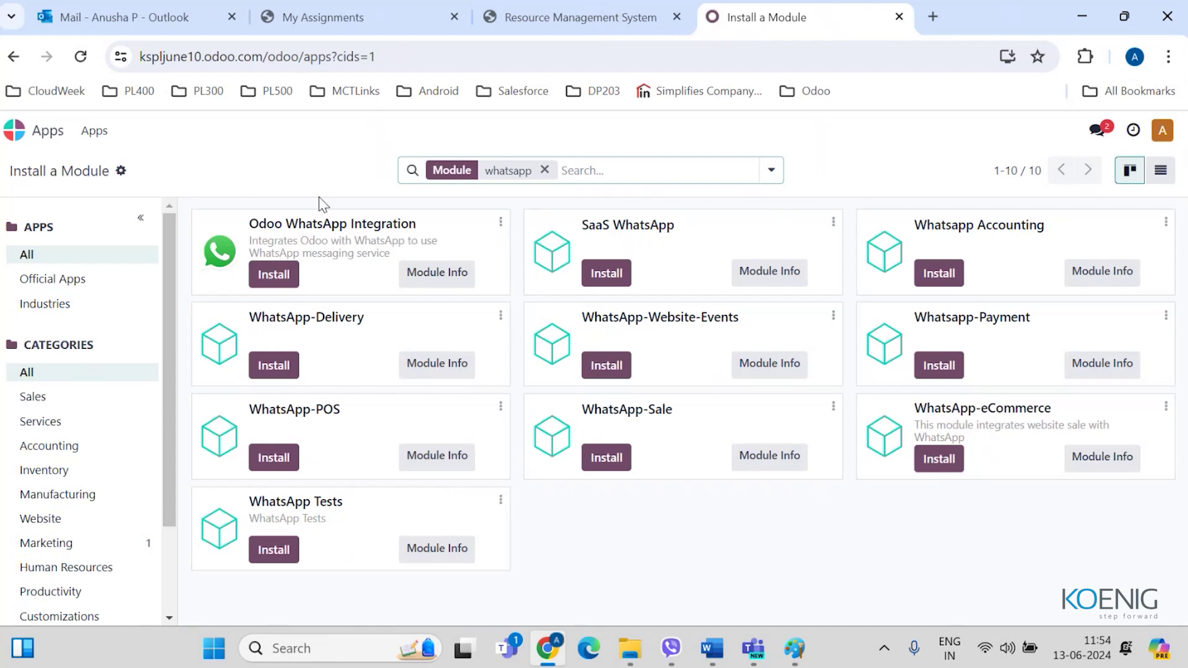
left_click(544, 170)
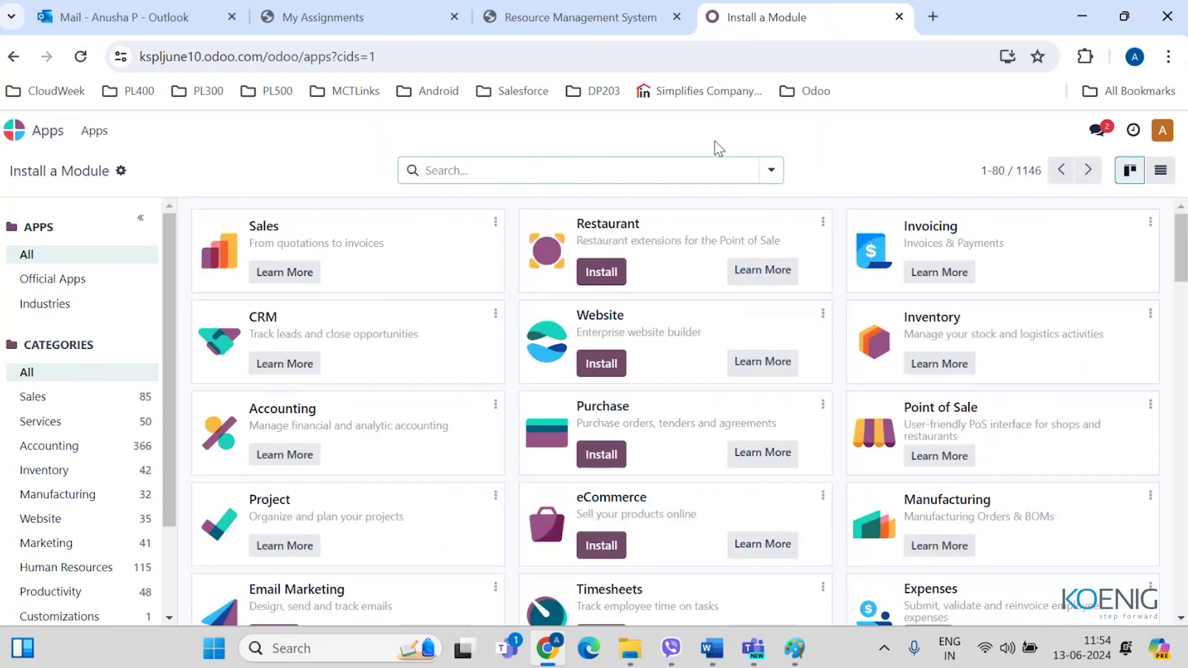
Step: Return to the Word document and enter "Certain Advanced modules" in the fourth row's cell under Community
left_click(1081, 17)
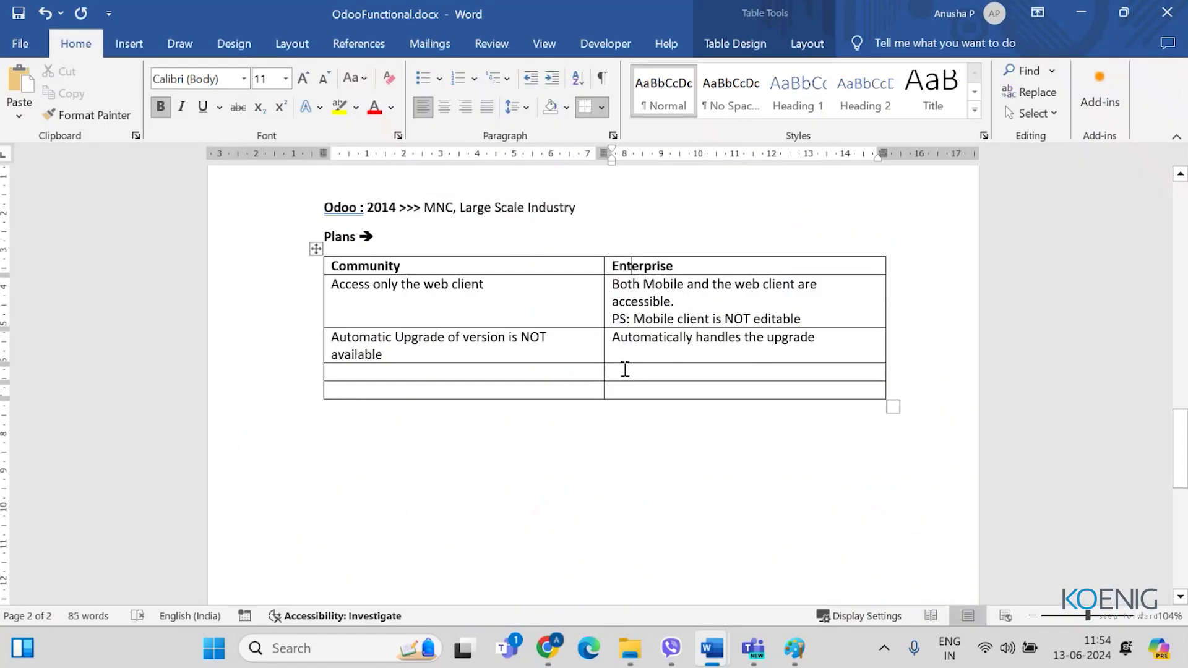
left_click(405, 370)
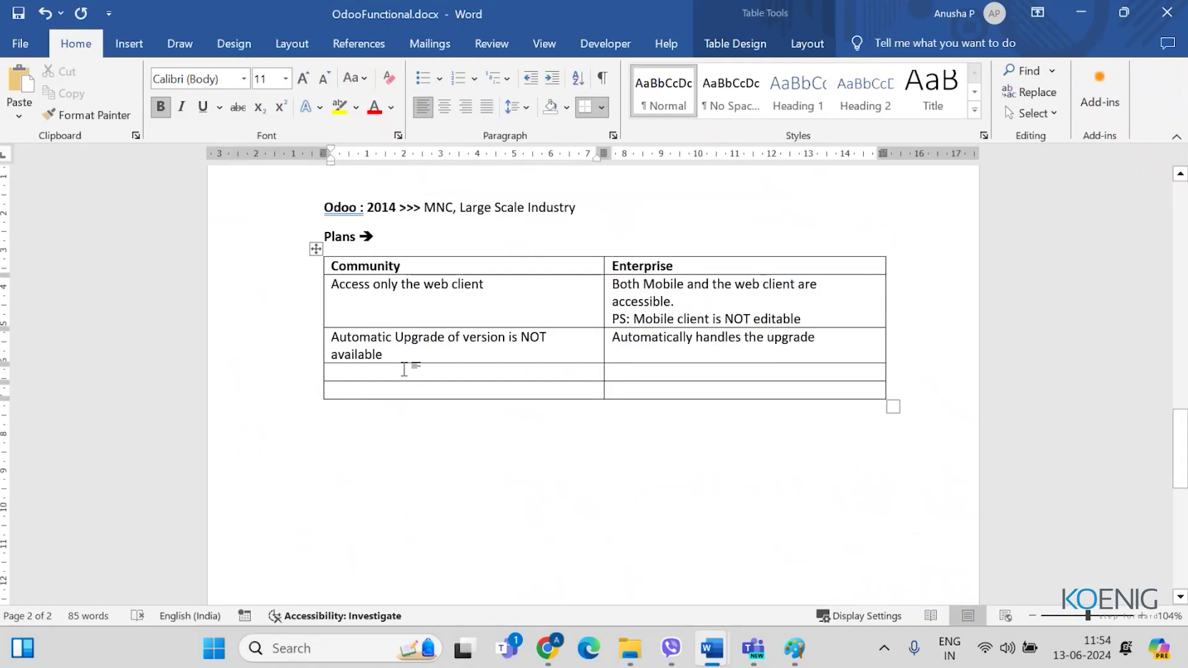
type("Certain A")
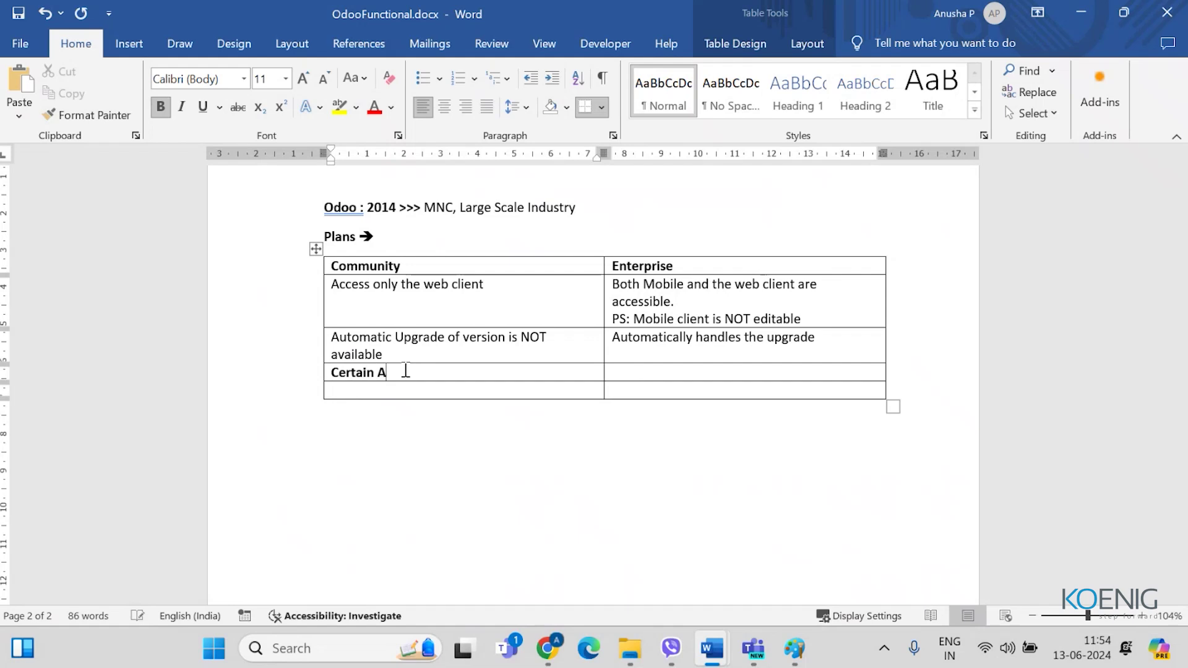
type("dvanced modules")
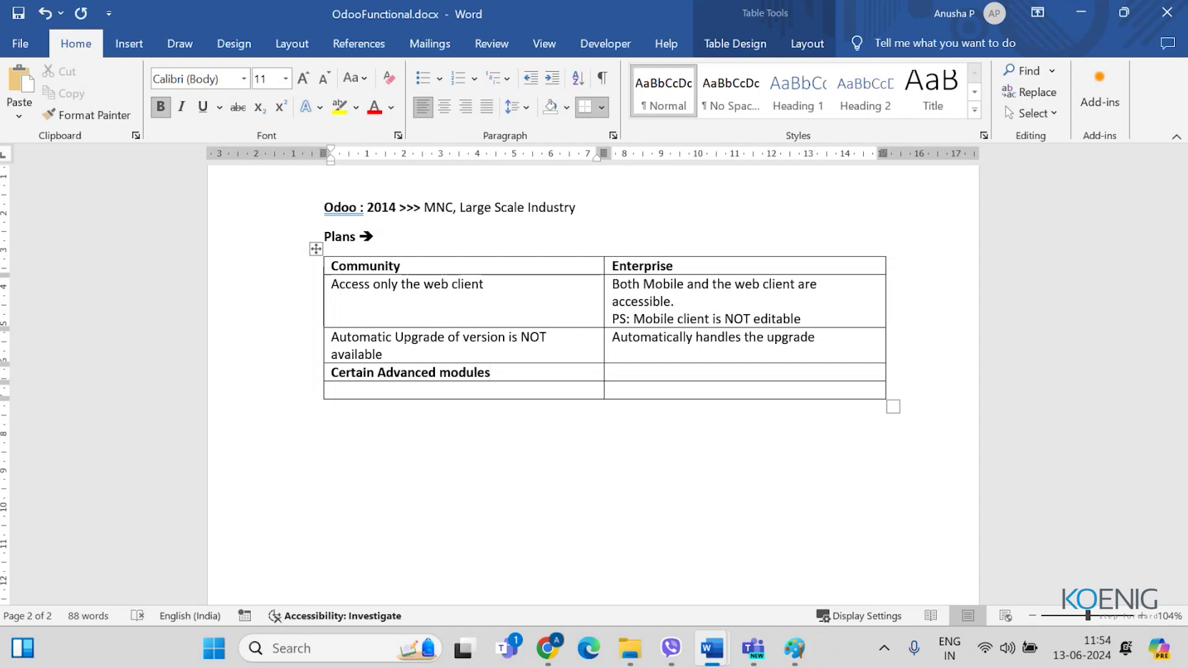
Step: Switch to Odoo in Chrome, search the module catalogue for "whatsapp" and open the module information for Odoo WhatsApp Integration
left_click(550, 650)
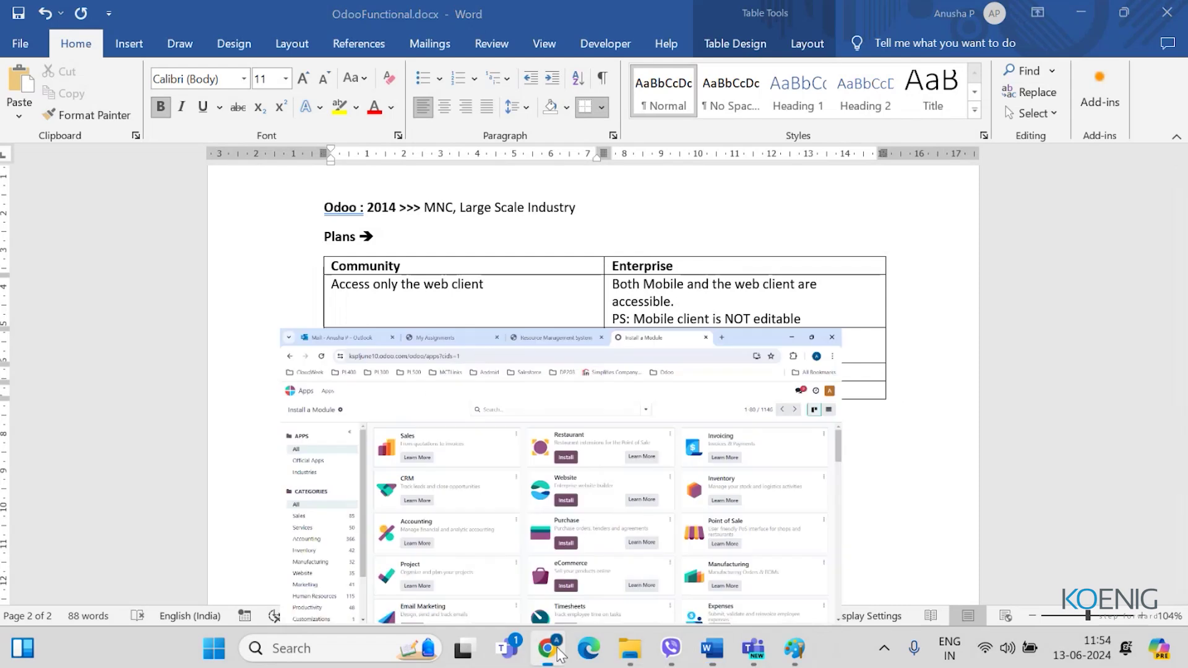
left_click(456, 170)
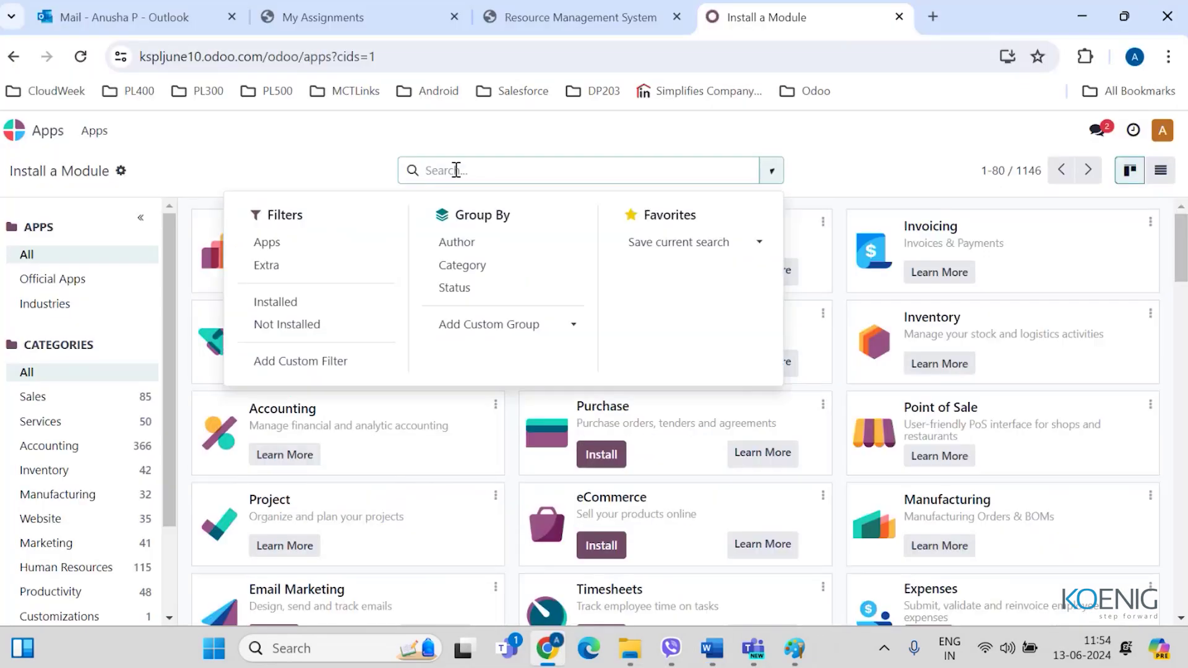
type("whatsapp")
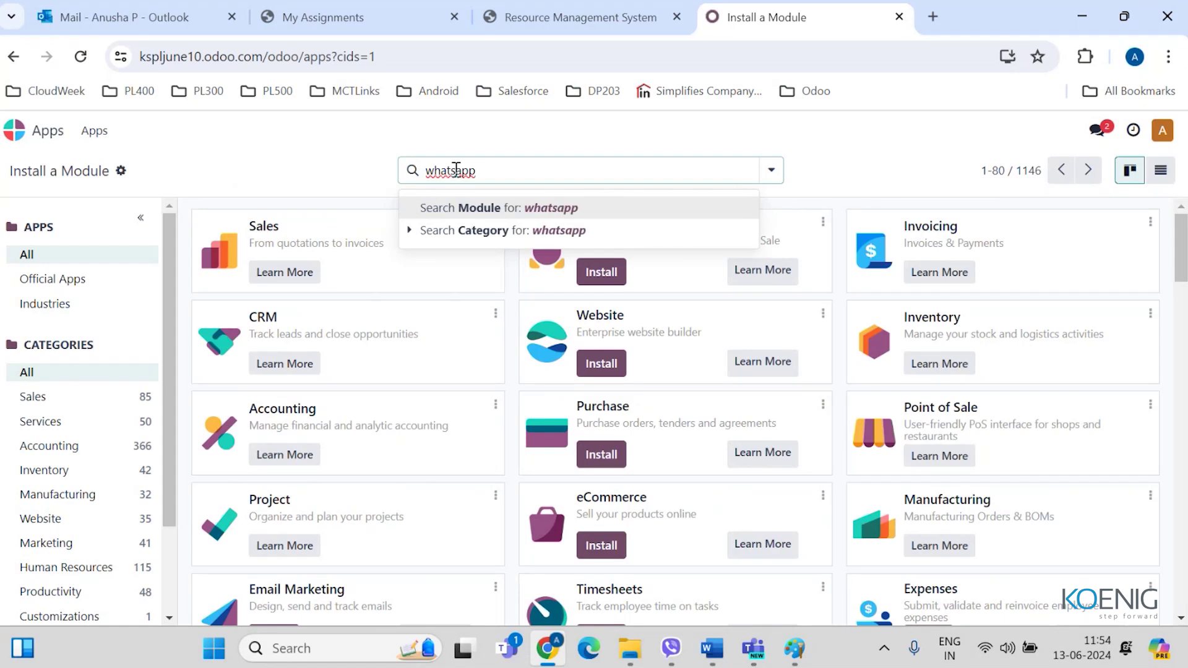
key("Return")
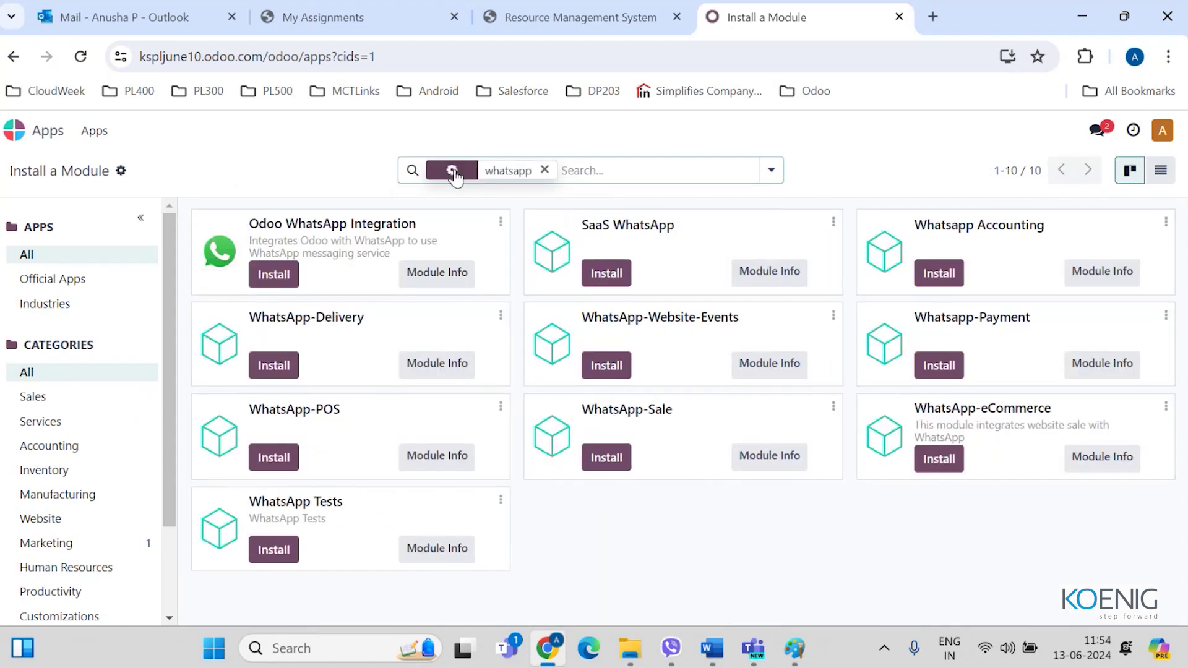
left_click(501, 224)
left_click(425, 273)
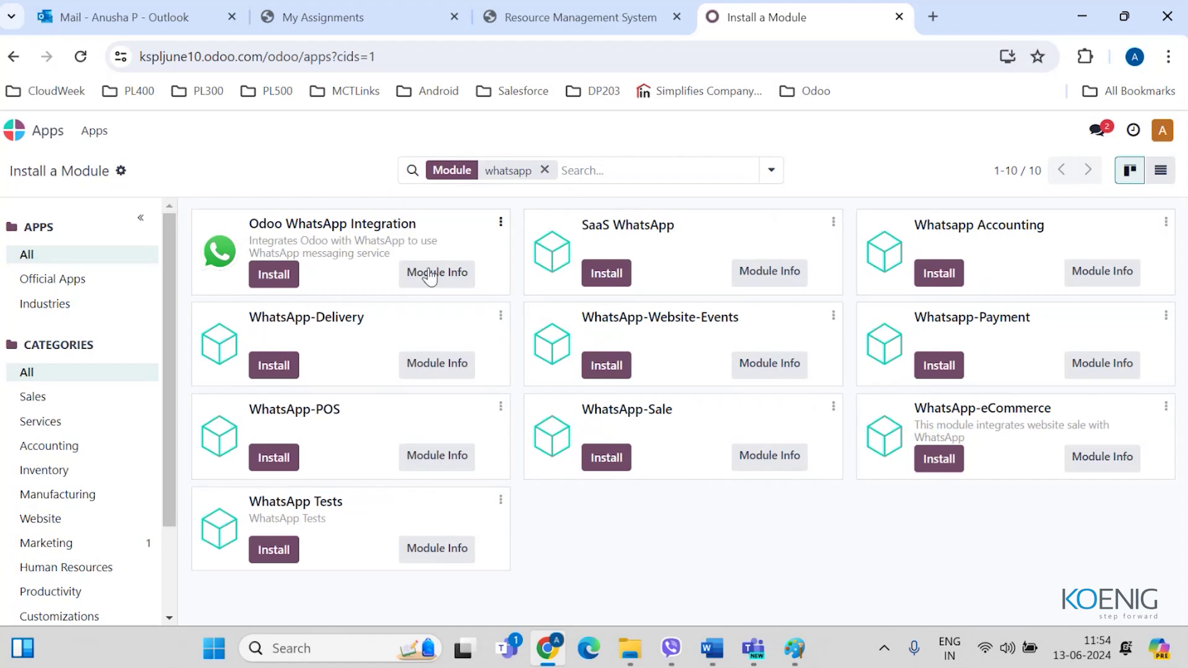
left_click(426, 275)
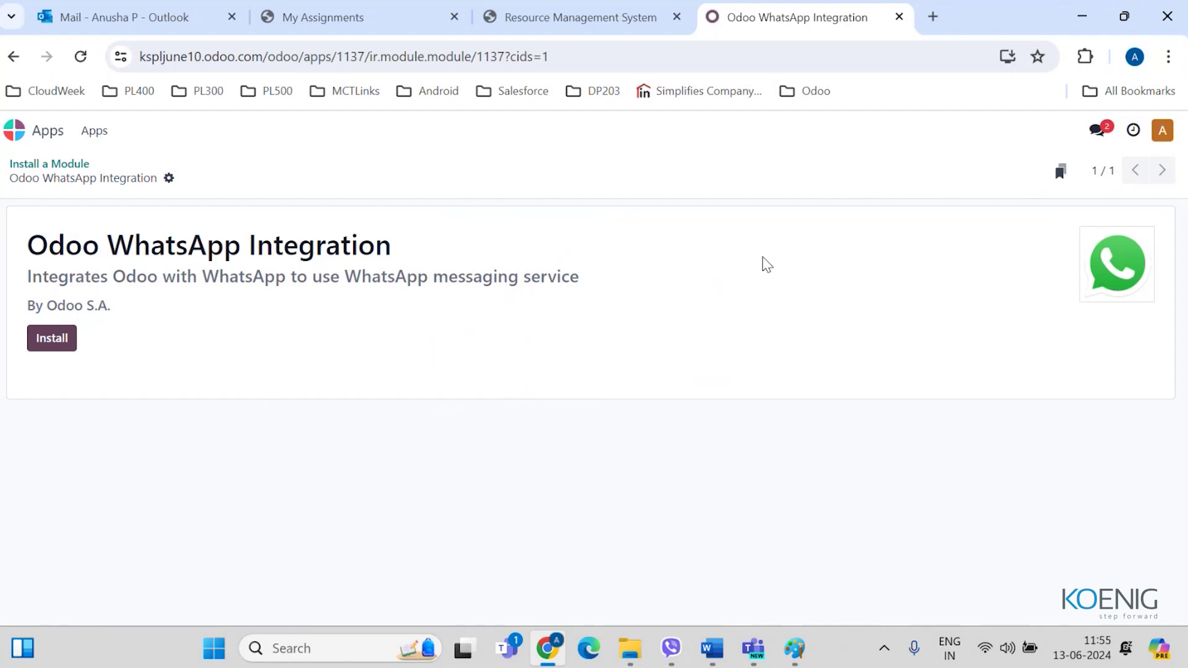
Step: Return to the Word document and change the fourth row's Community cell to "Advanced modules are not accessible" in non-bold text
left_click(1082, 16)
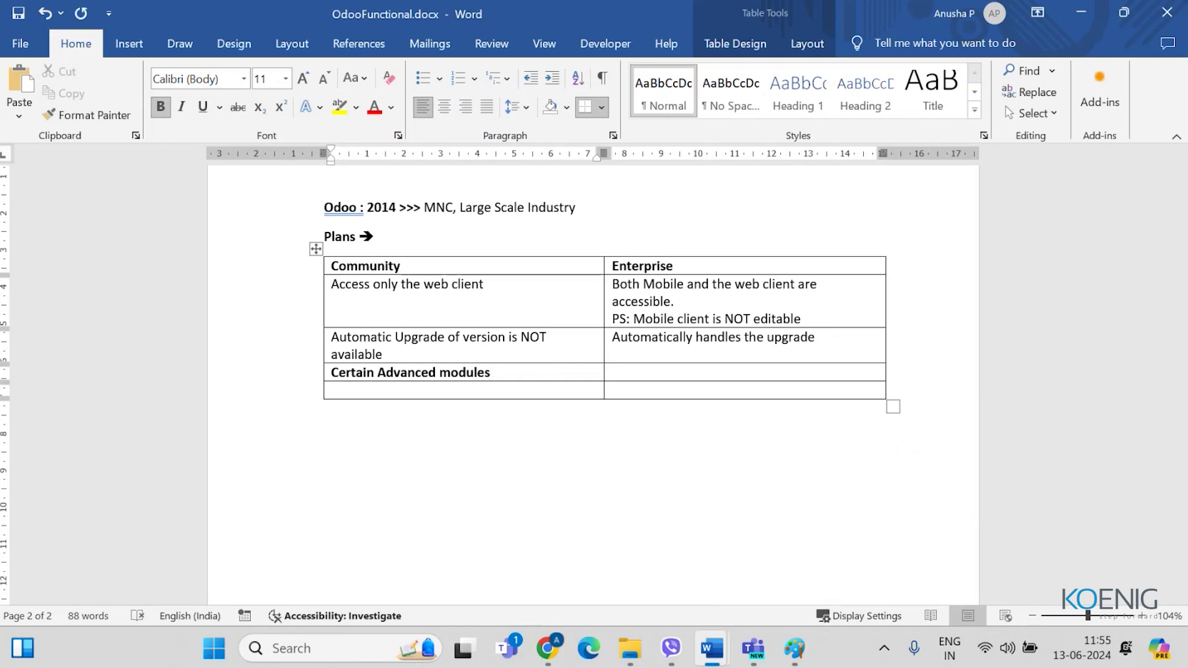
type("are not")
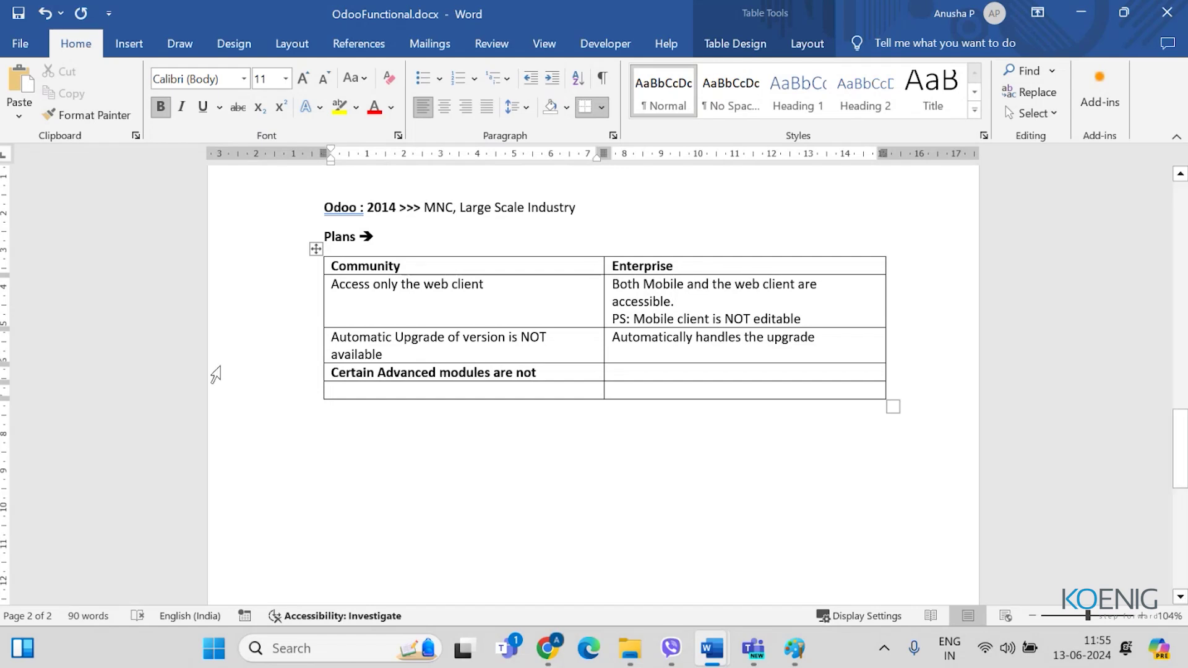
double_click(357, 373)
key("BackSpace")
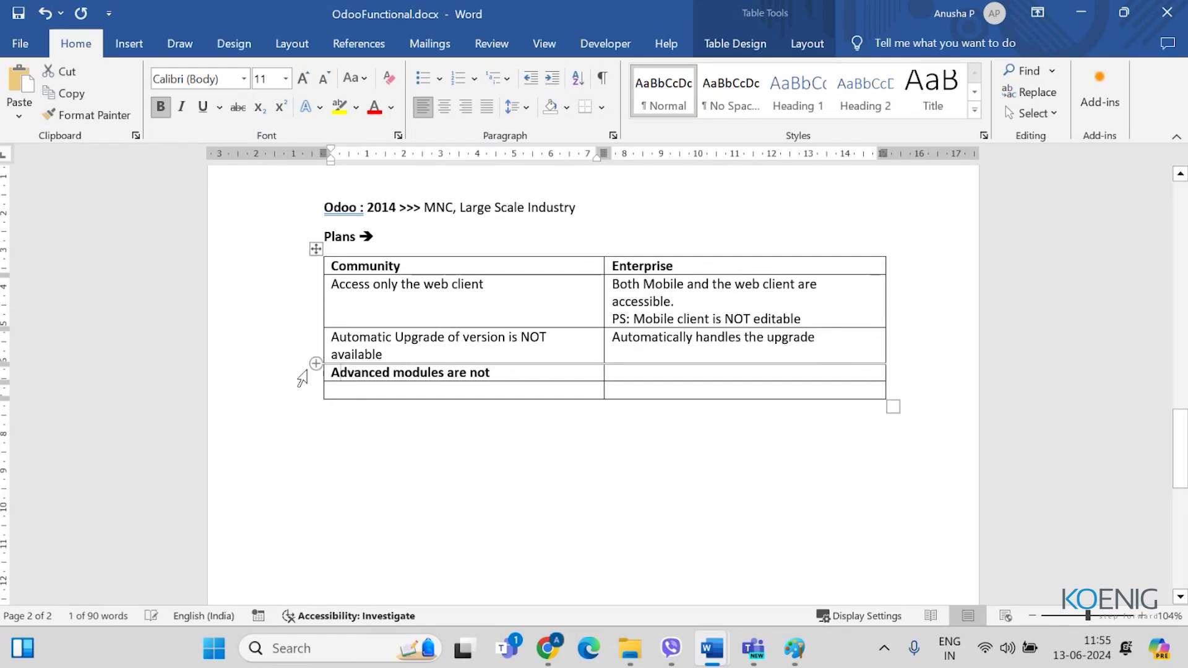
type("access")
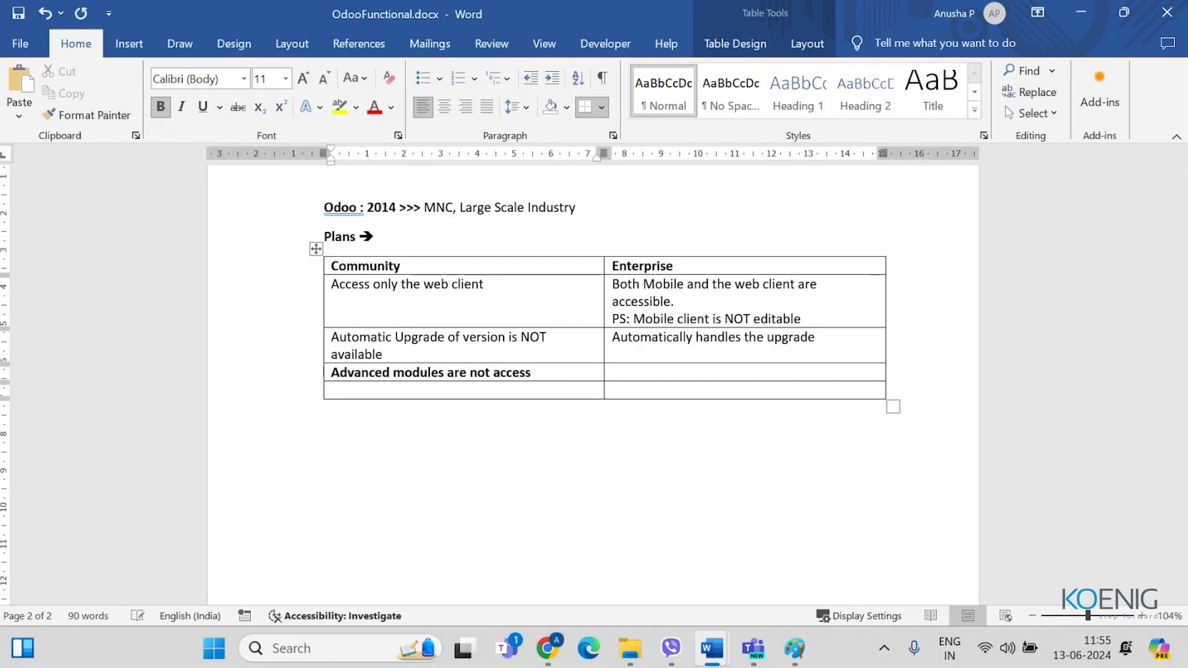
type("ible")
triple_click(582, 374)
key("ctrl+b")
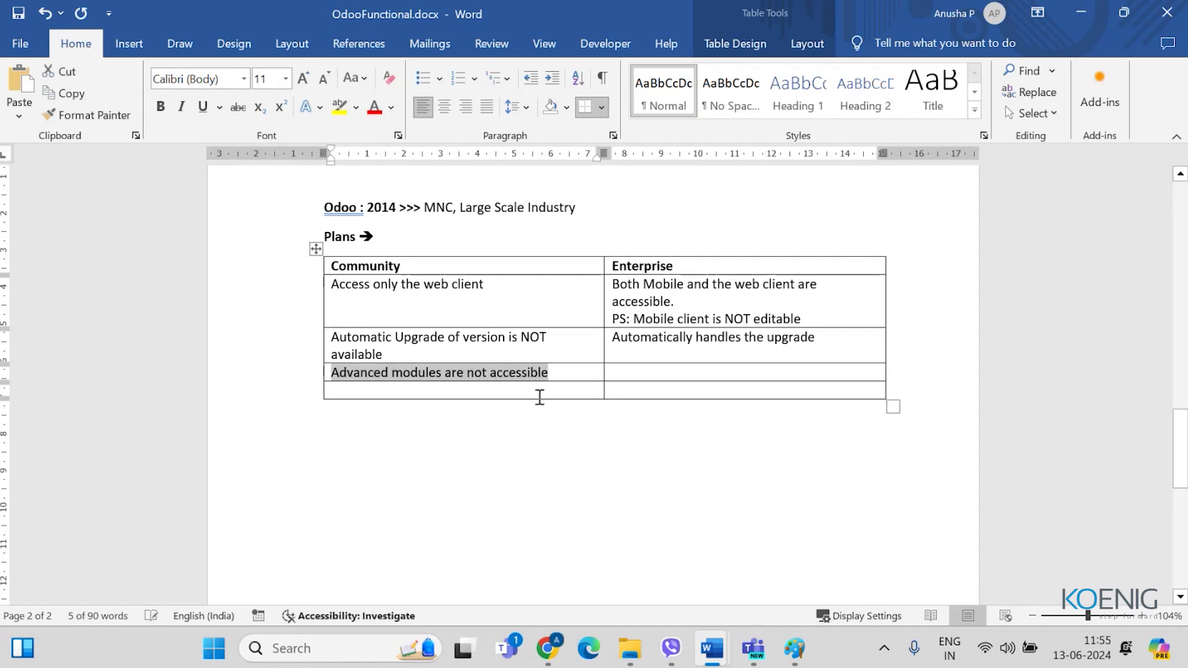
Step: Enter "Advanced modules are accessible in web client but not in mobile client" in the fourth row's Enterprise cell
left_click(626, 376)
type("Advanc")
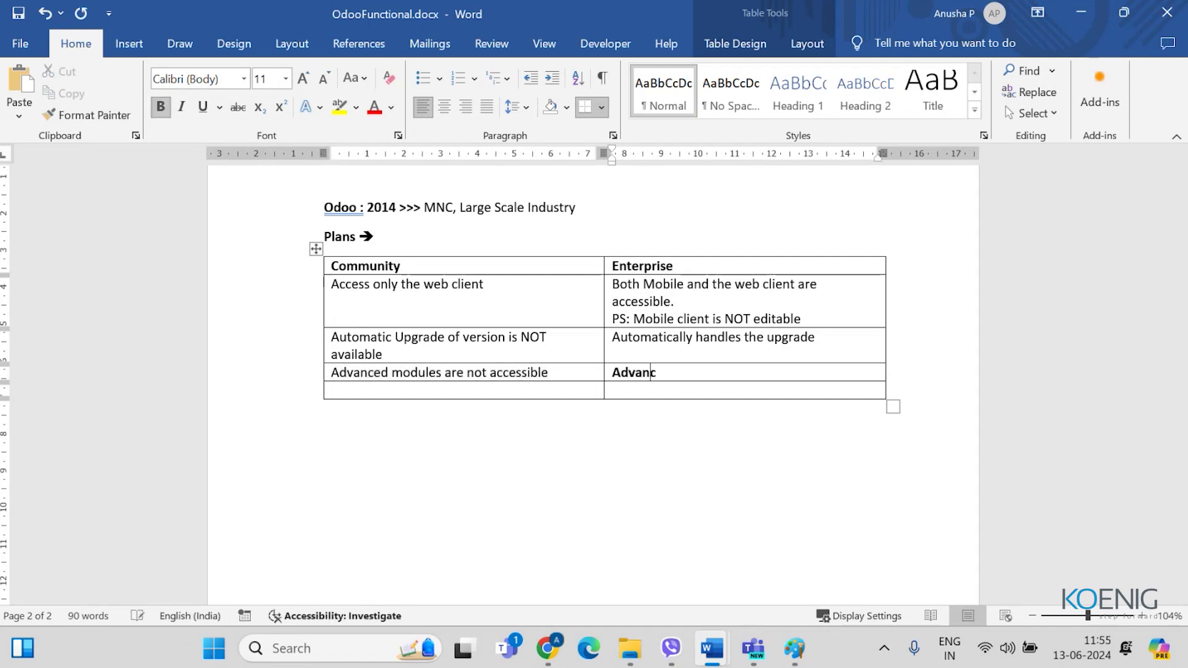
type("ed modules are partially")
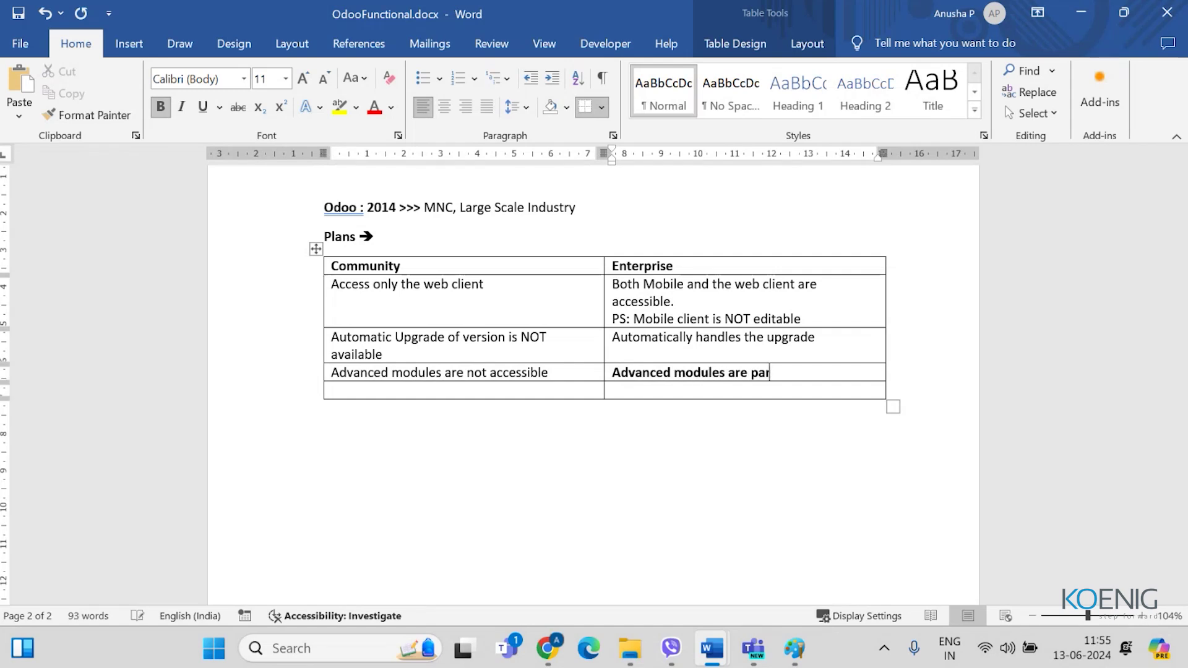
key("BackSpace")
key("BackSpace")
key("BackSpace")
key("BackSpace")
key("BackSpace")
key("BackSpace")
key("BackSpace")
key("BackSpace")
key("BackSpace")
type("accessibale")
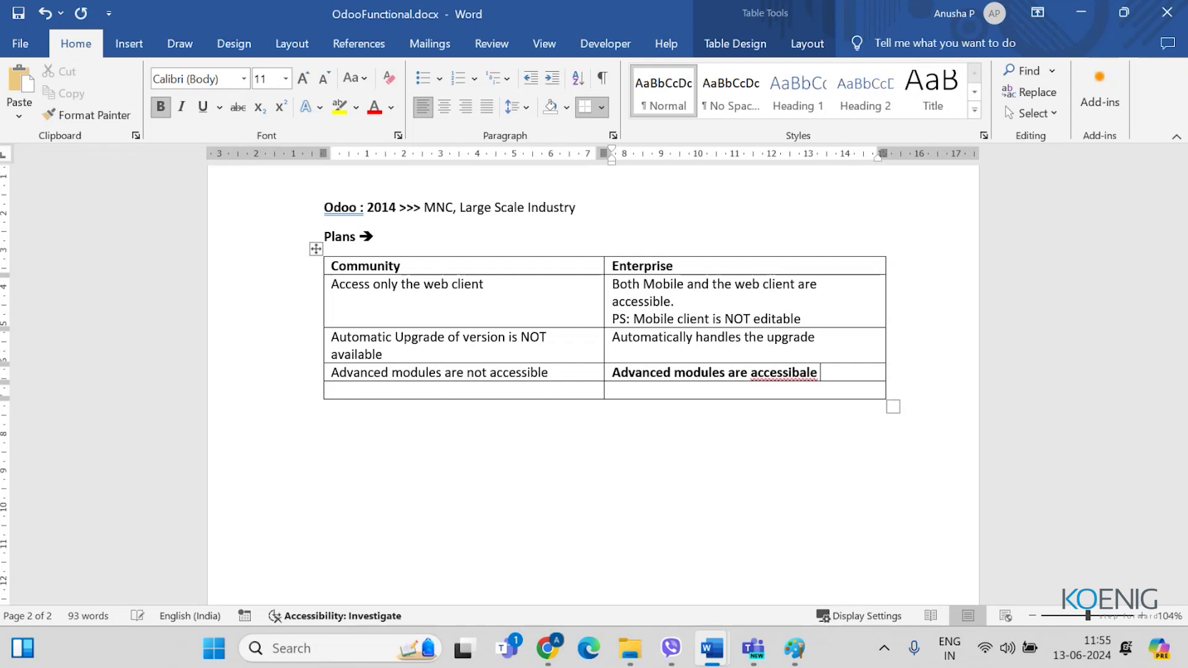
key("BackSpace")
key("BackSpace")
key("BackSpace")
type("le in web clei")
type("nt ")
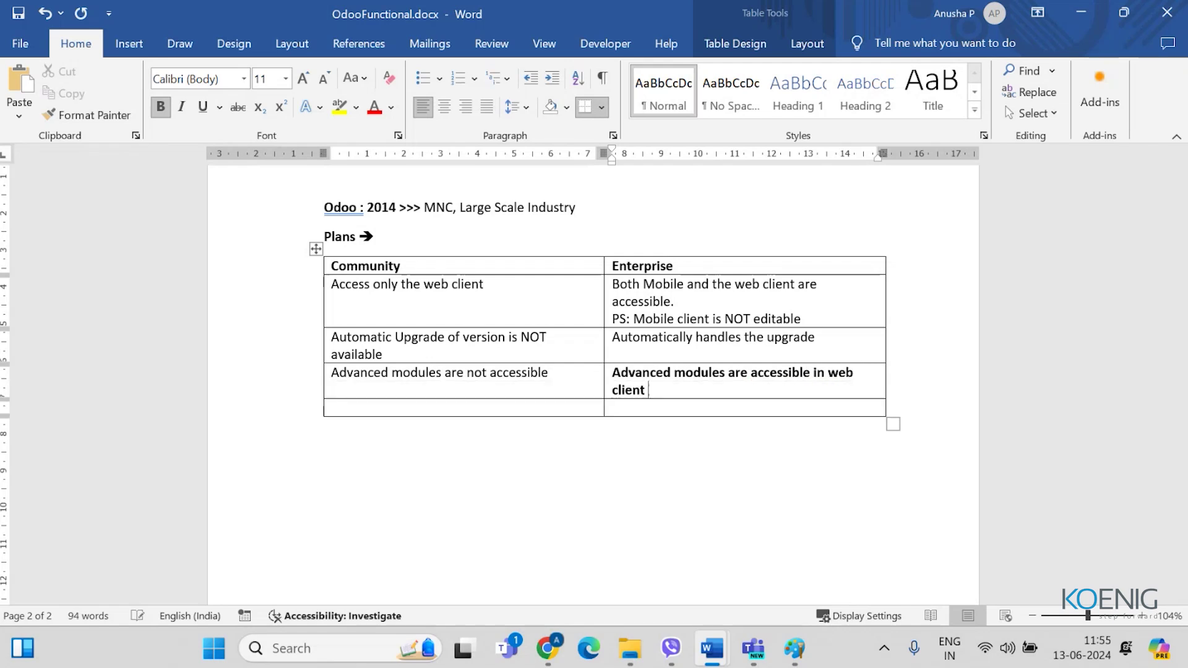
type("but not in mobi")
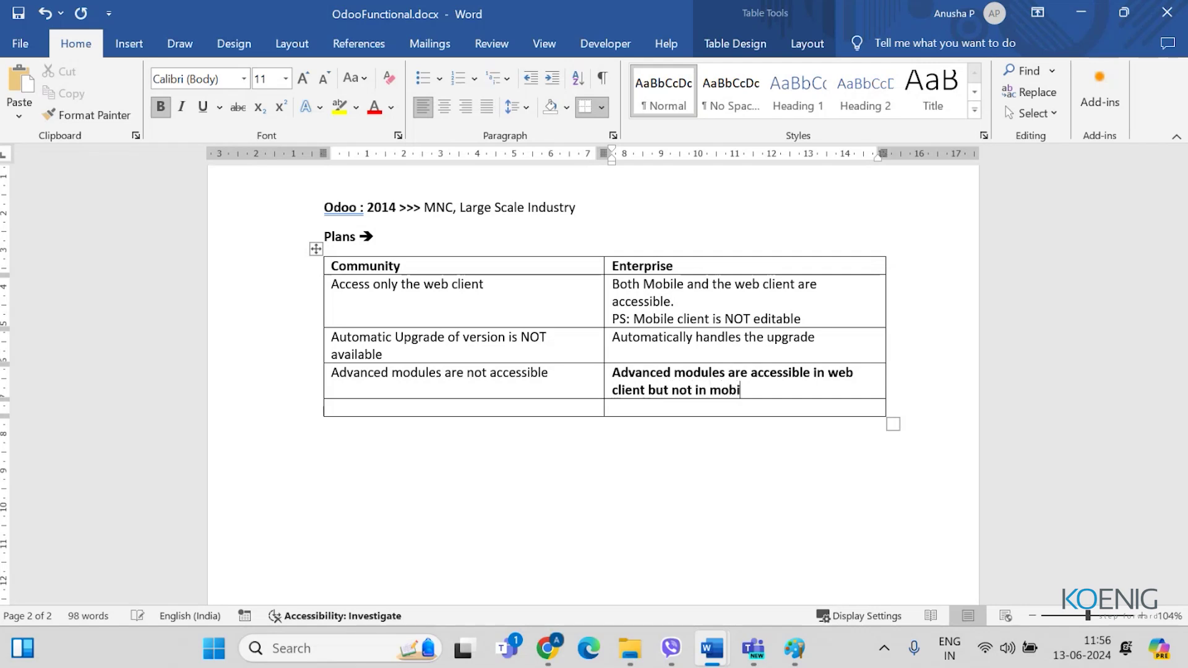
type("le client")
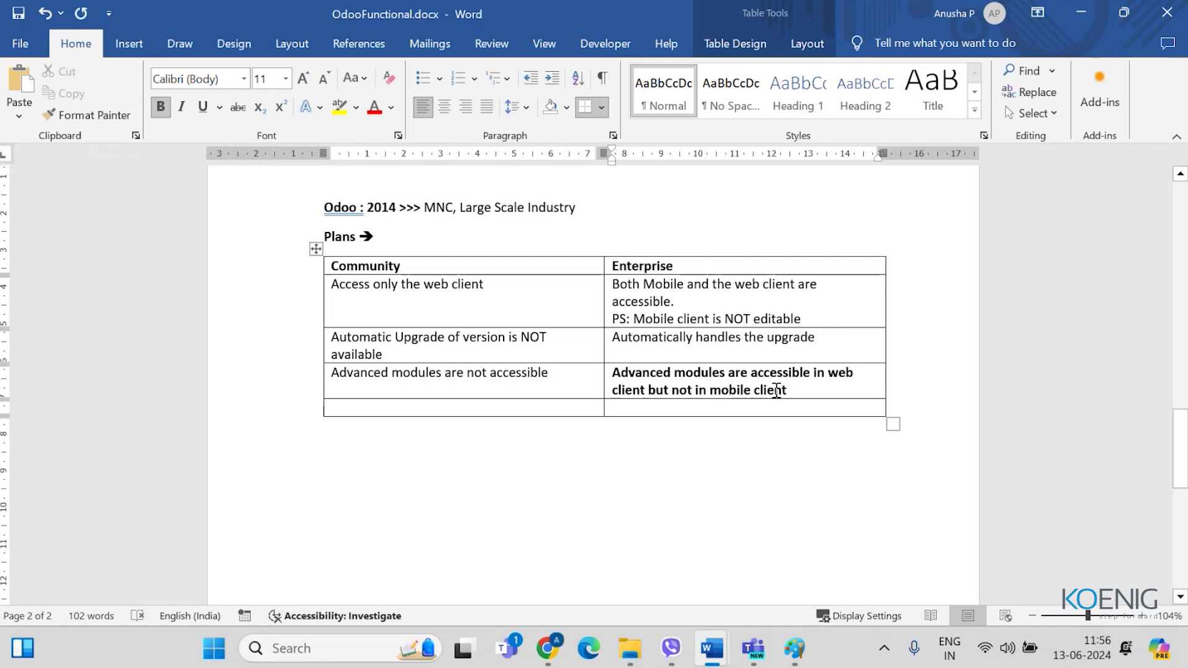
Step: Remove the bold formatting from the fourth row of the Plans table
left_click_drag(776, 391, 375, 371)
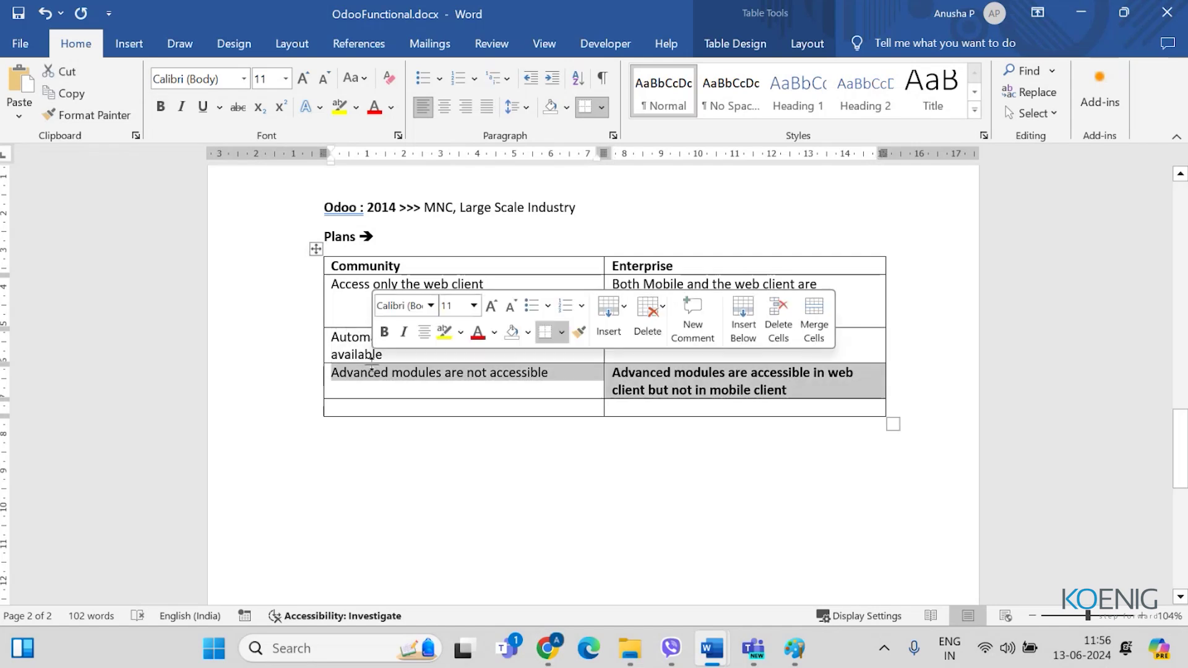
left_click(385, 334)
left_click(384, 334)
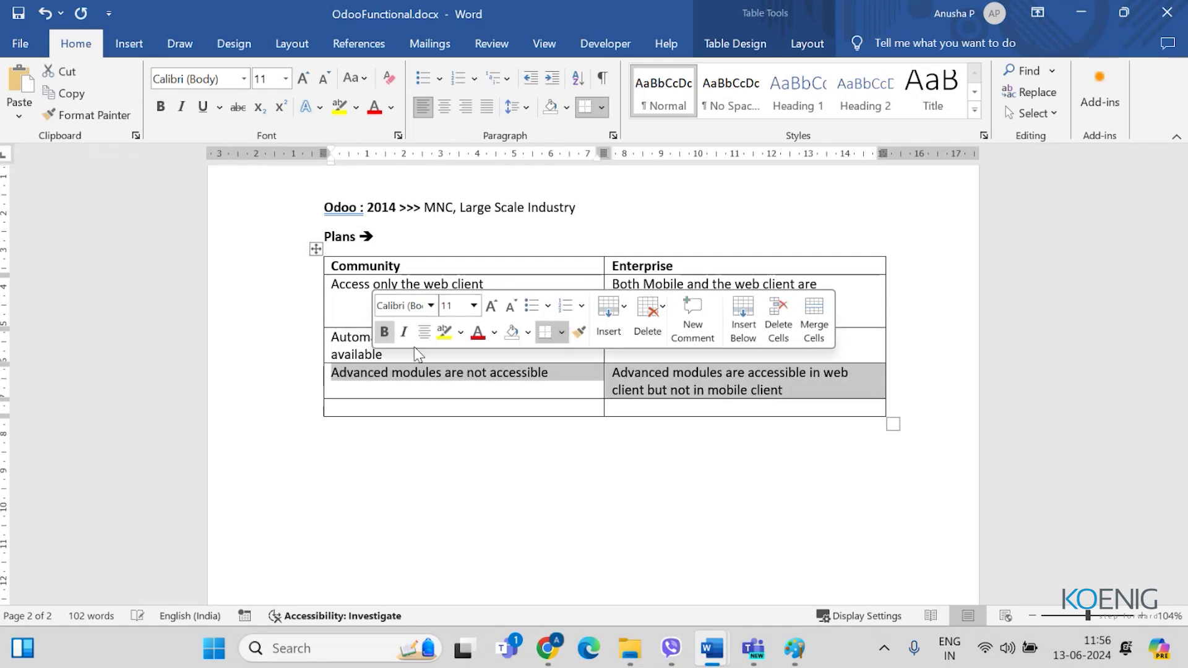
left_click(503, 372)
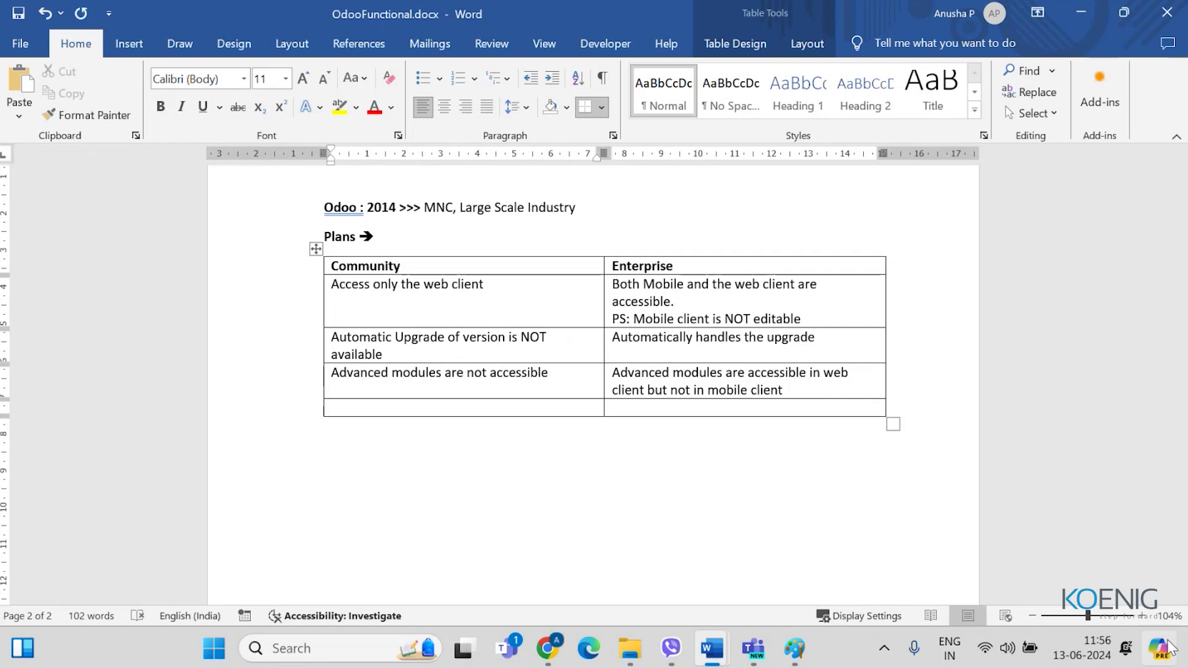
Step: Add the bold heading "Pricing Modules →" below the Plans table, leaving a blank line before it
left_click(374, 480)
key("Return")
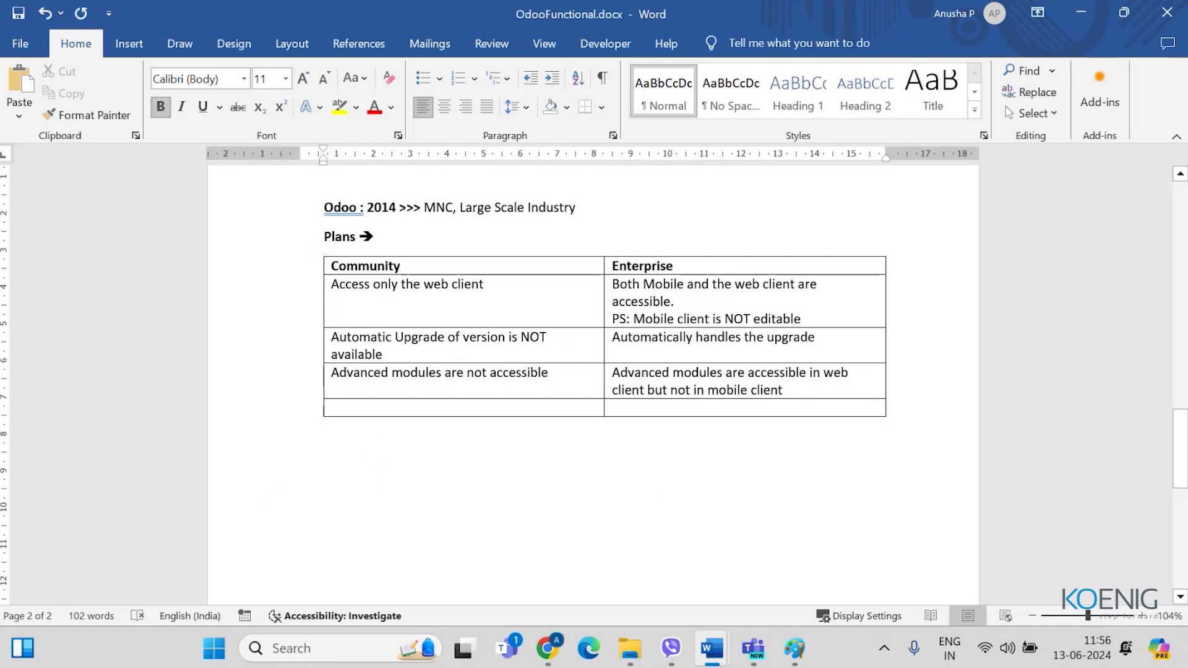
key("ctrl+b")
type("Pricing Mod")
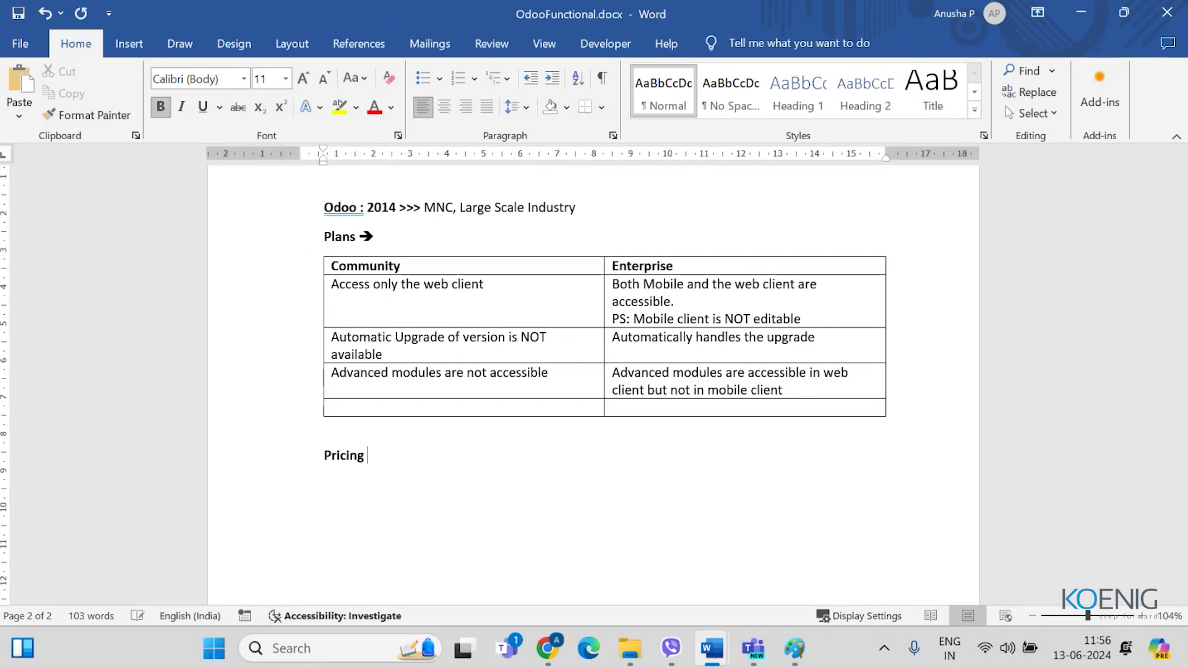
type("es ")
type("-->")
key("Return")
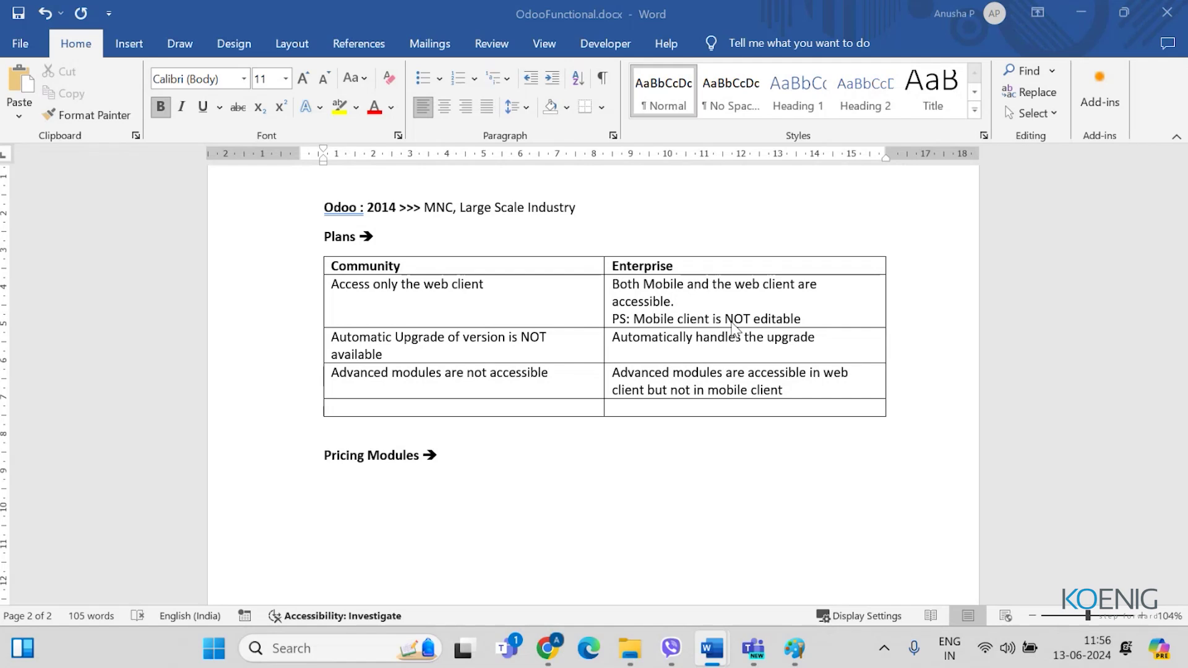
left_click(1091, 7)
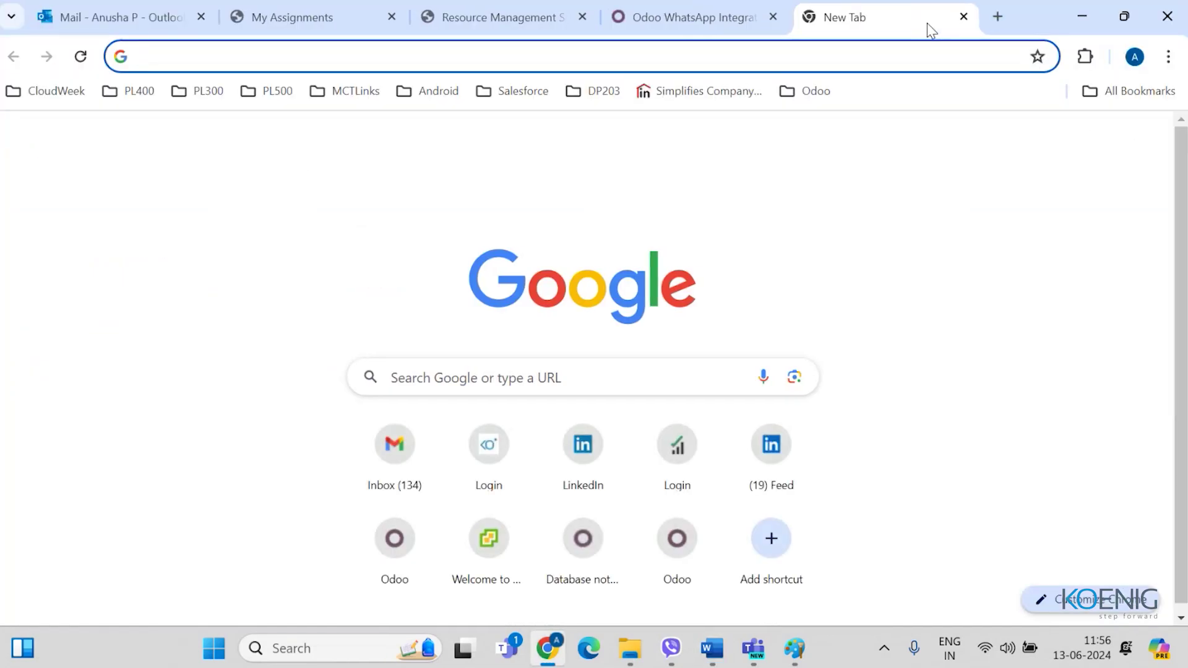
type("https://www.odoo.com/pricing-plan")
key("Return")
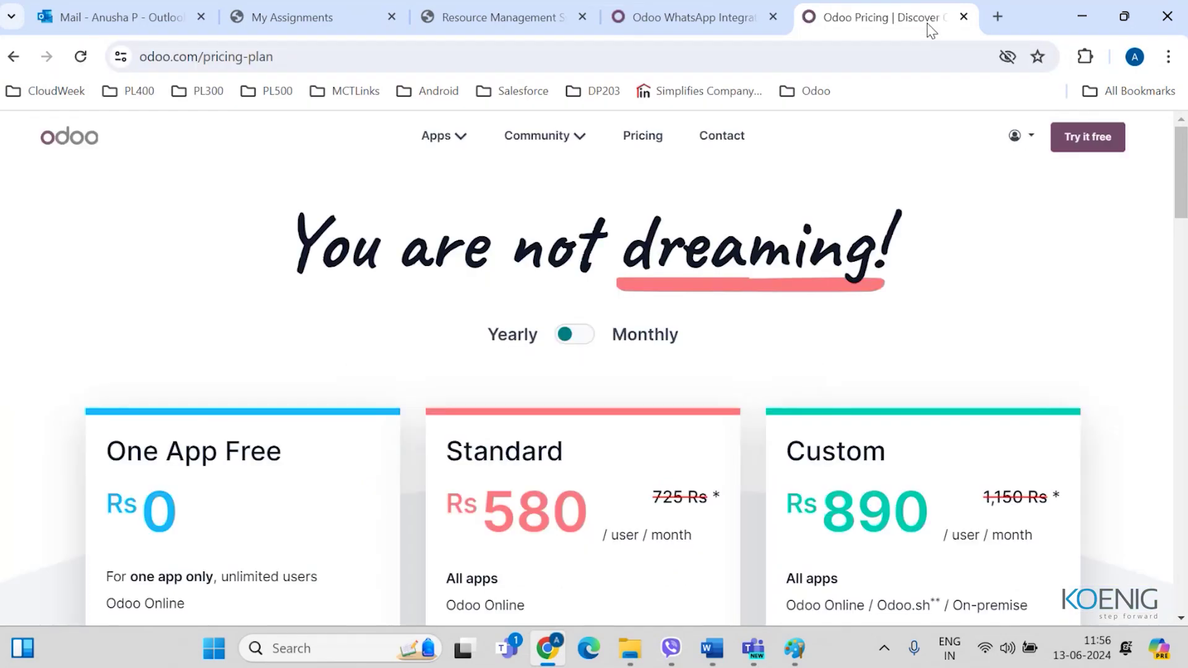
Step: Examine the plan cards on the Odoo pricing page, focusing on the Standard plan's price and included apps
scroll(739, 176, "down", 2)
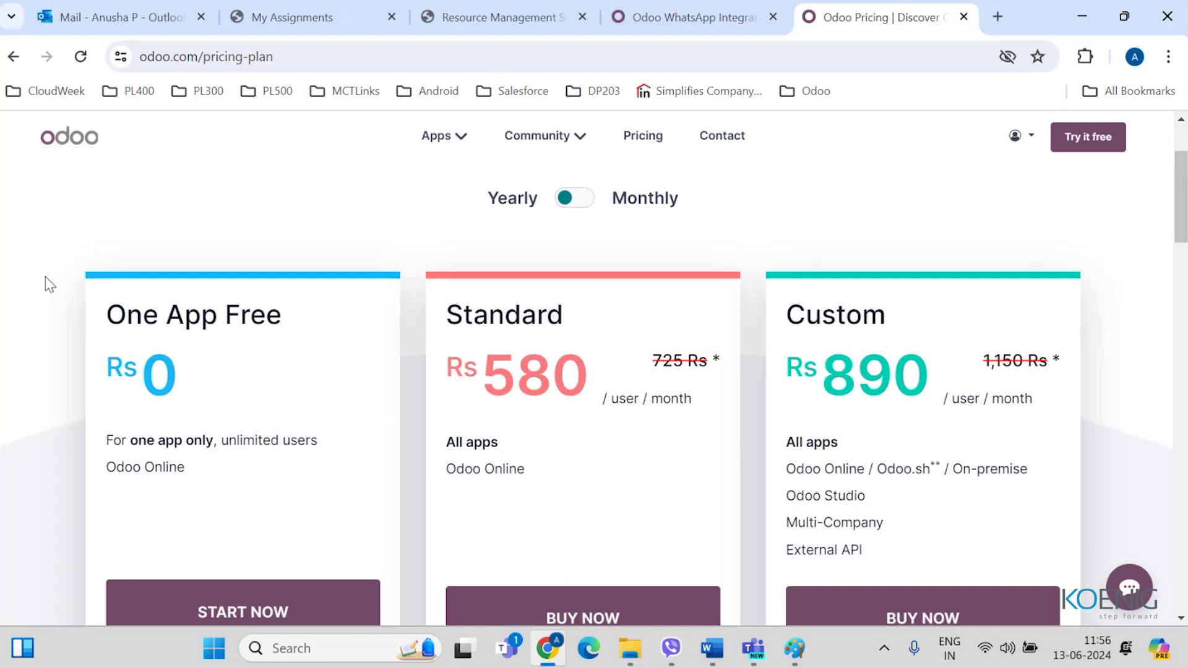
scroll(622, 285, "down", 1)
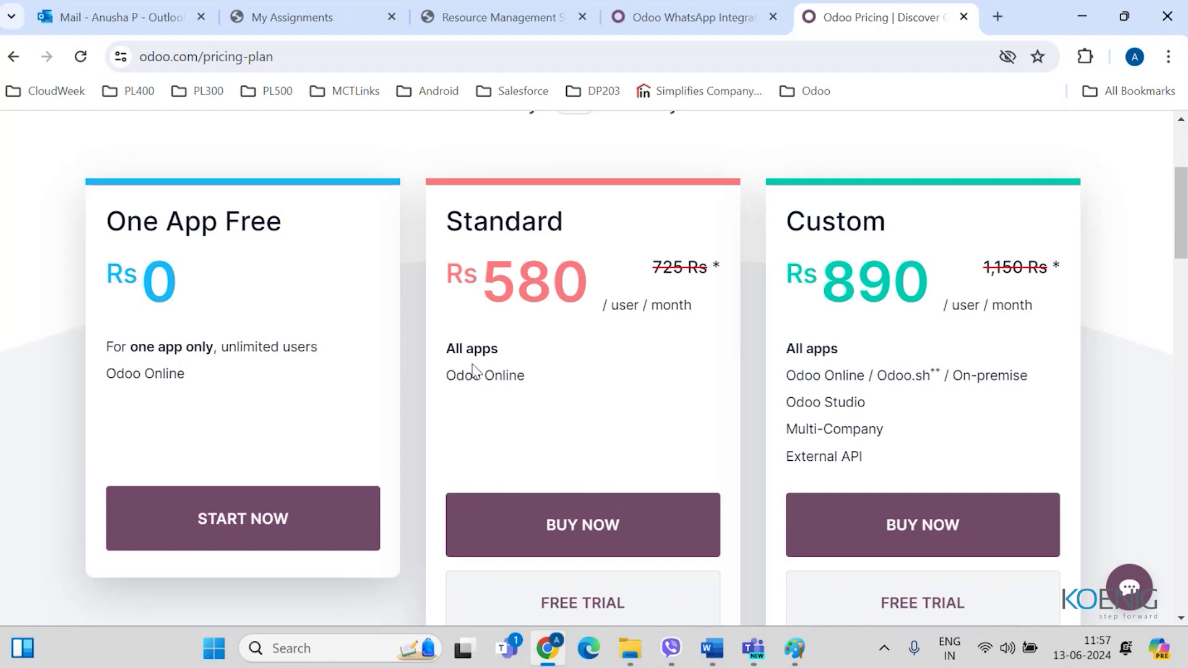
left_click_drag(446, 348, 503, 350)
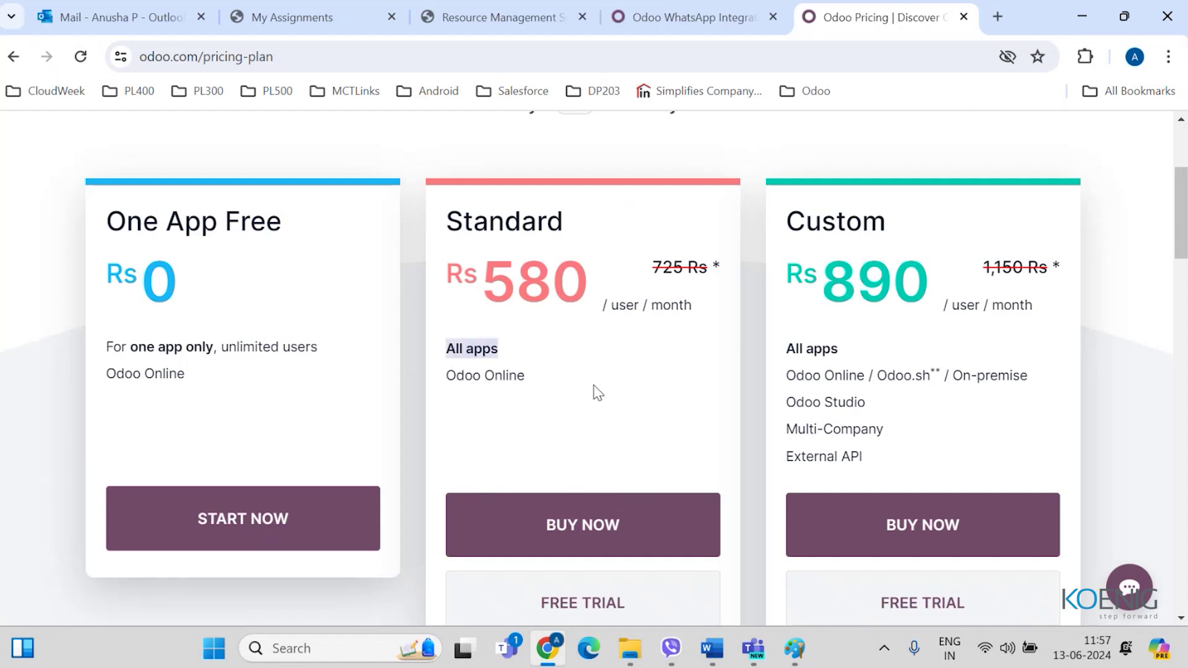
scroll(588, 450, "down", 3)
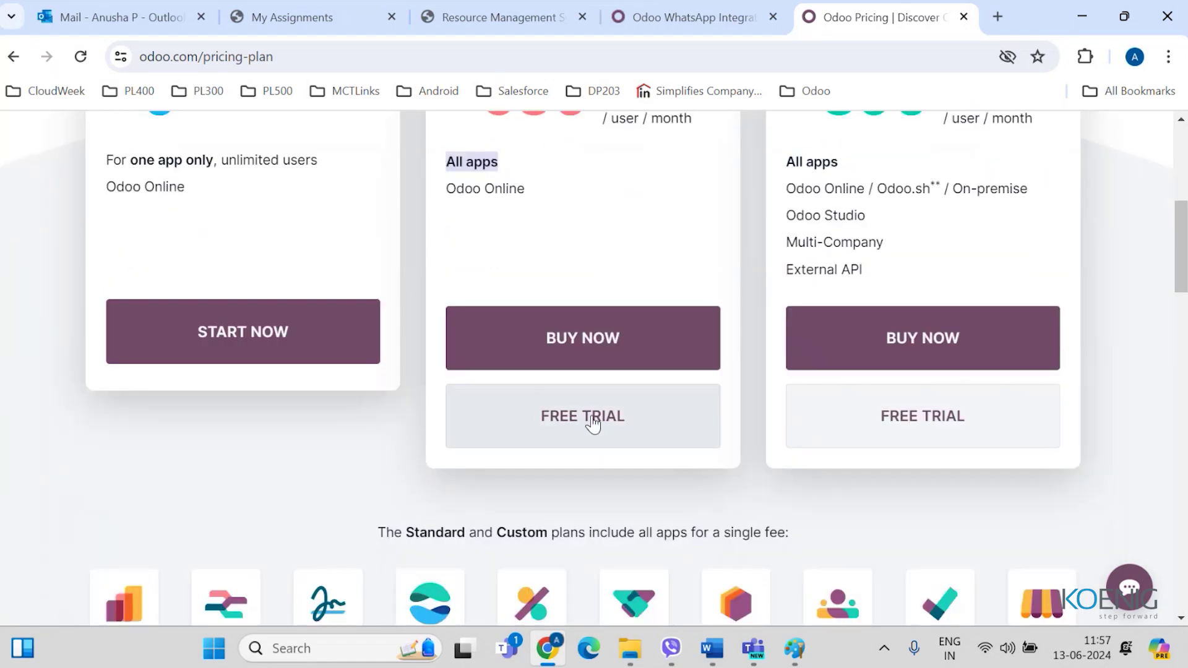
scroll(495, 310, "up", 3)
double_click(445, 223)
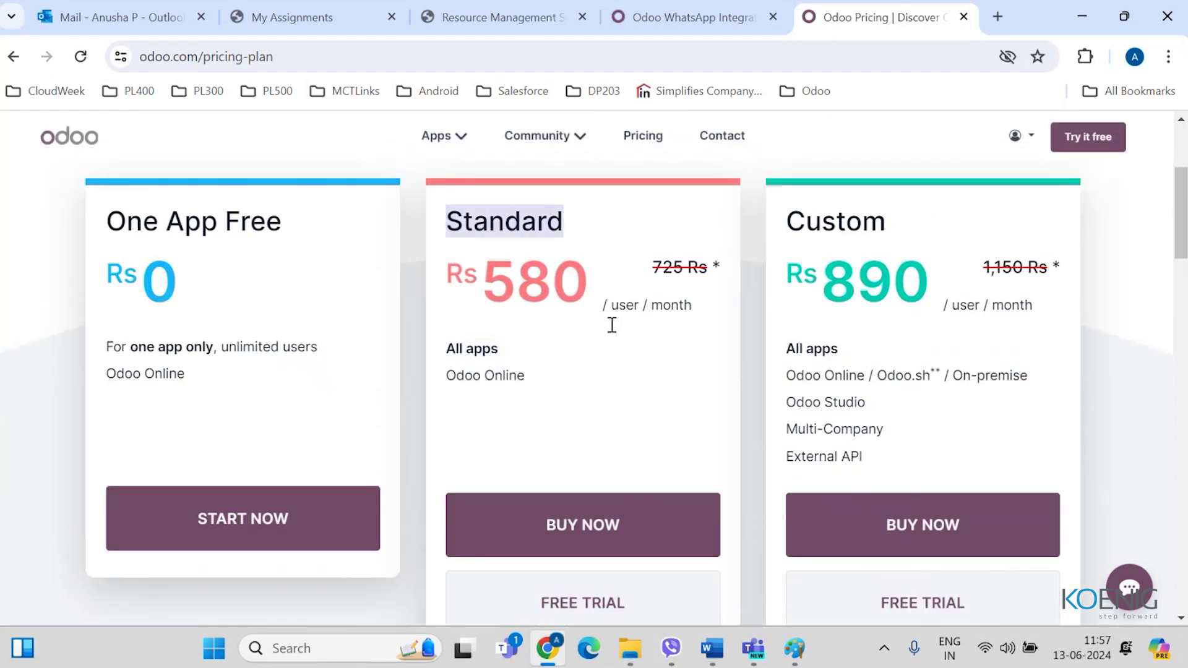
scroll(611, 327, "down", 1)
scroll(612, 337, "down", 1)
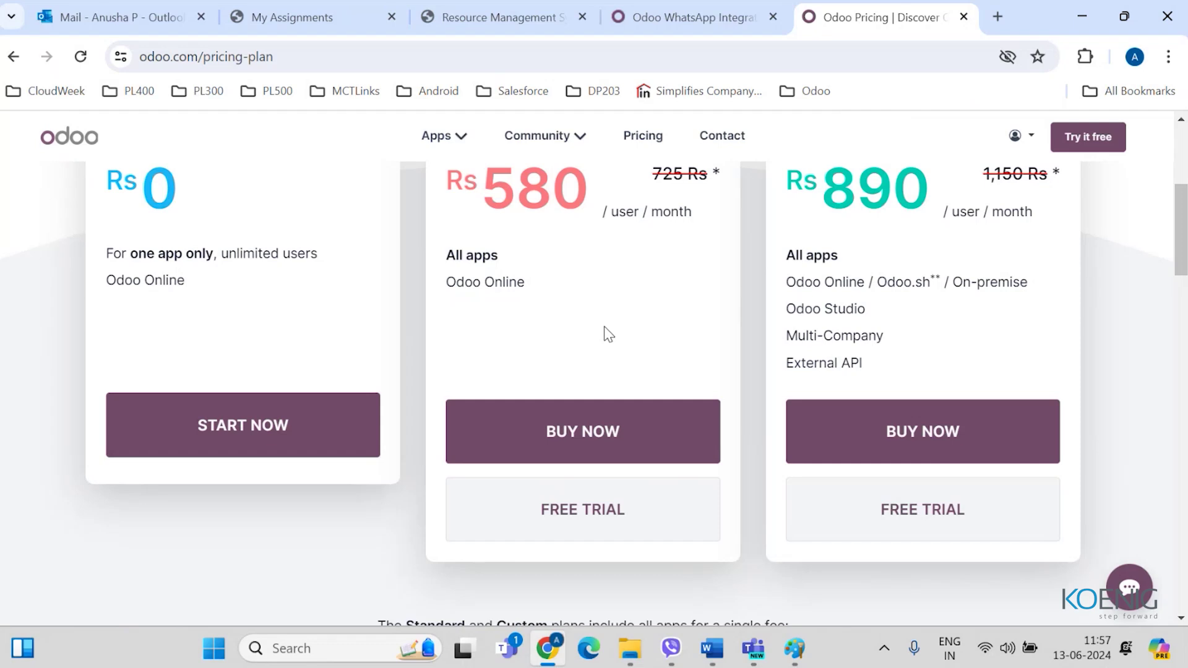
scroll(605, 335, "up", 3)
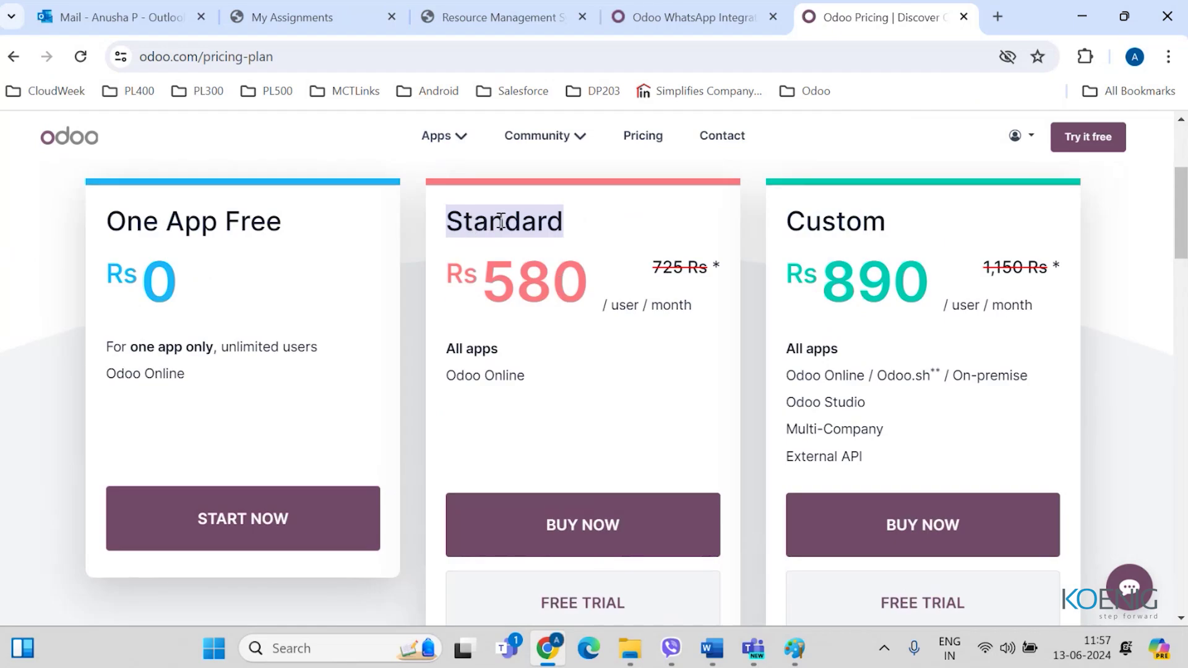
Step: Examine the Custom plan's features on the pricing page, highlighting its name and the On-premise hosting option
double_click(835, 224)
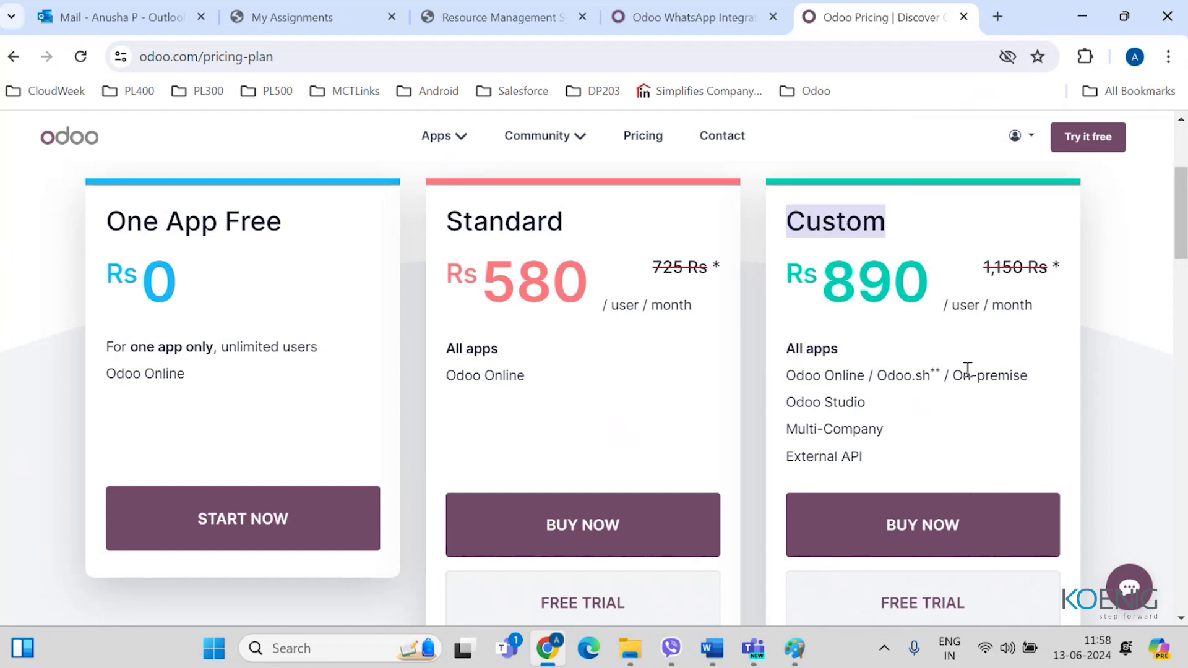
left_click_drag(962, 375, 1027, 376)
left_click(997, 381)
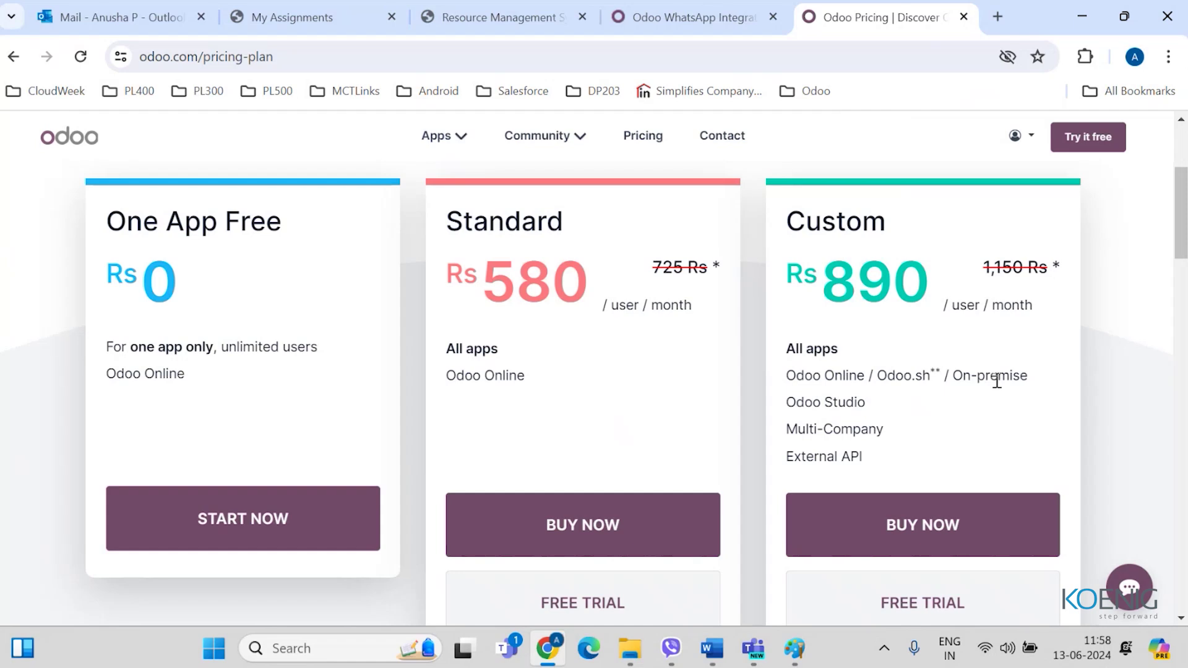
left_click_drag(787, 218, 895, 228)
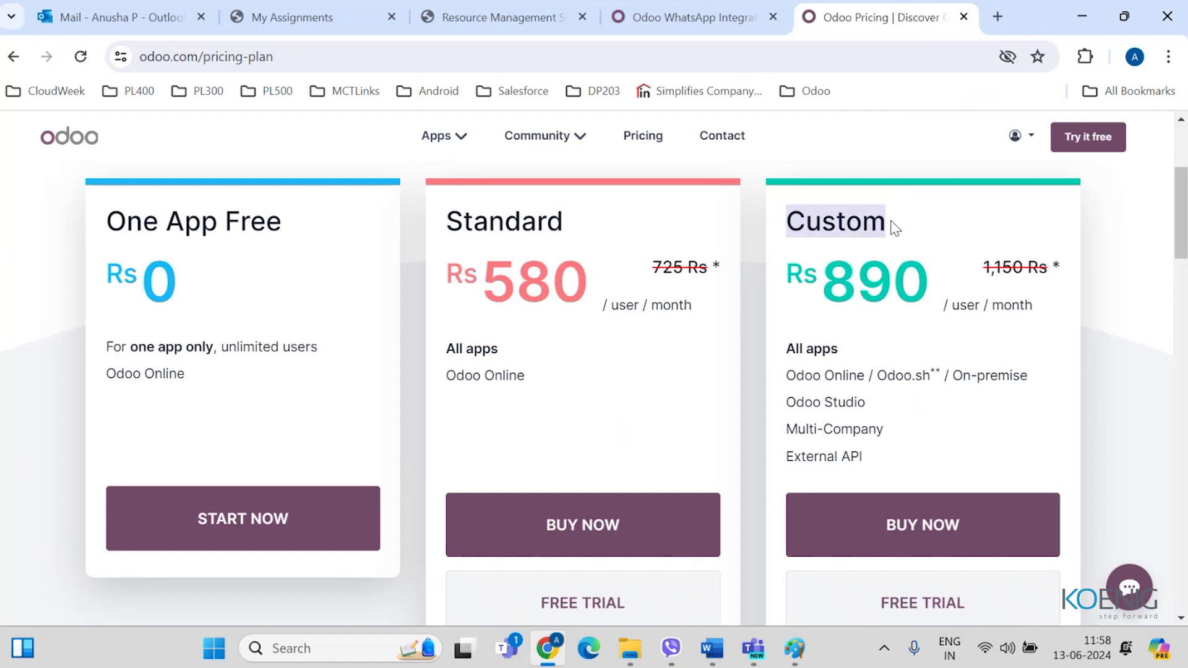
Step: Open the Custom plan's pricing configurator and review its Hosting Type and Implementation Service options
left_click(921, 525)
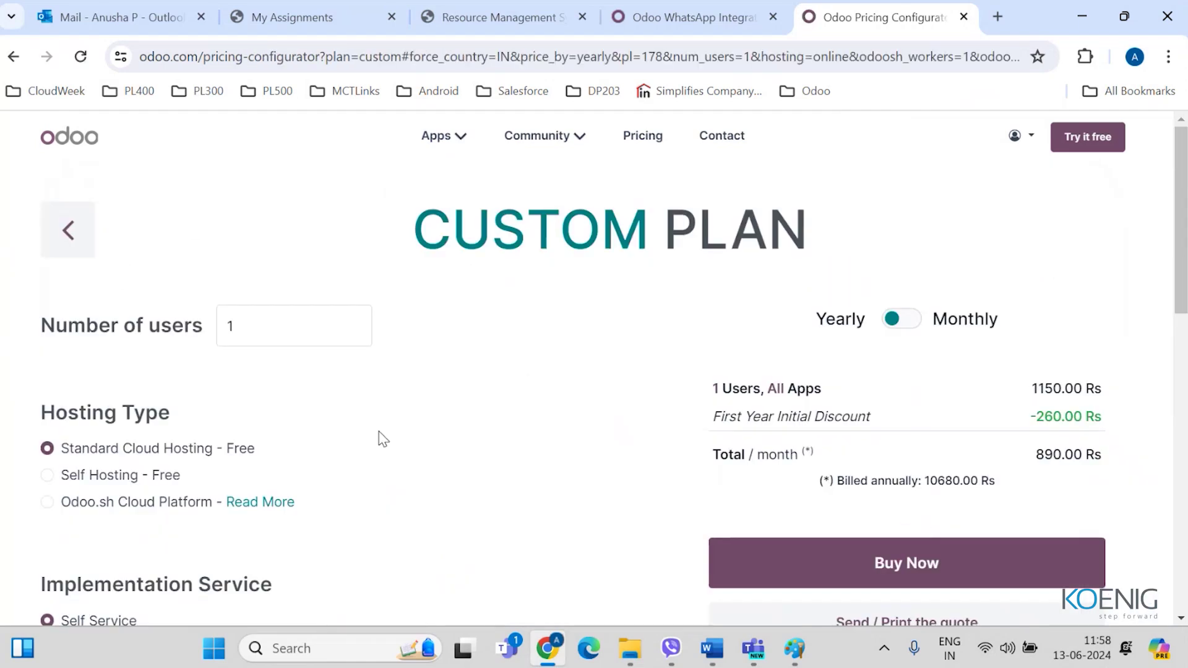
scroll(383, 439, "down", 3)
left_click_drag(42, 219, 198, 236)
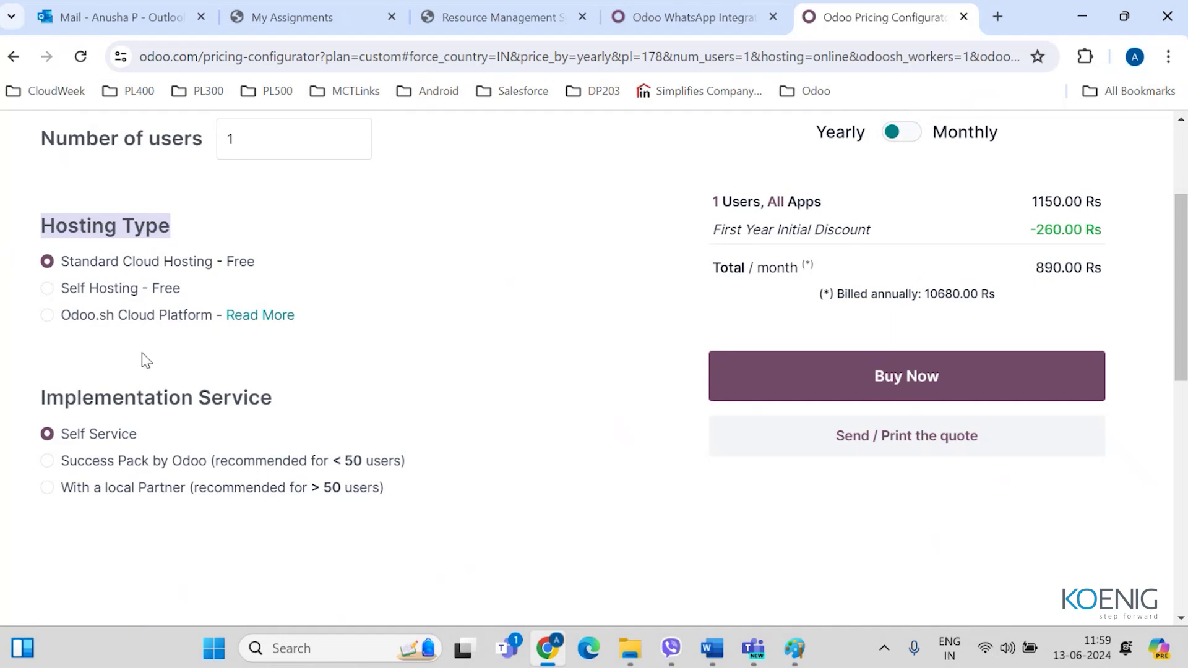
left_click_drag(83, 396, 299, 409)
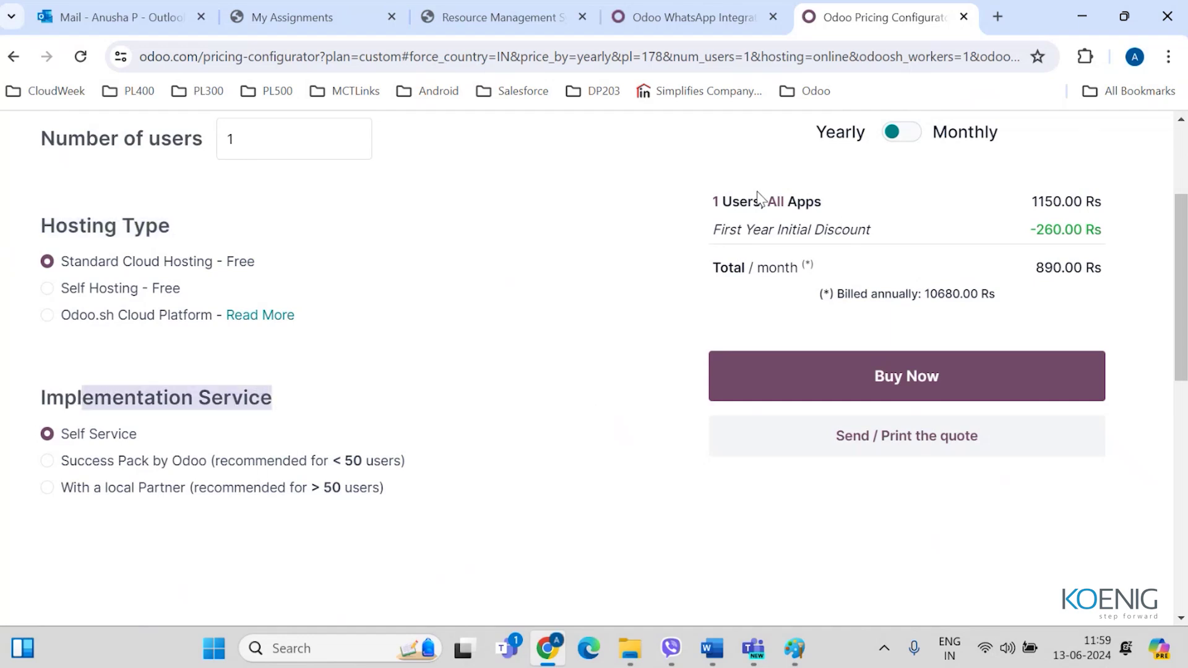
scroll(866, 242, "up", 1)
scroll(94, 337, "down", 2)
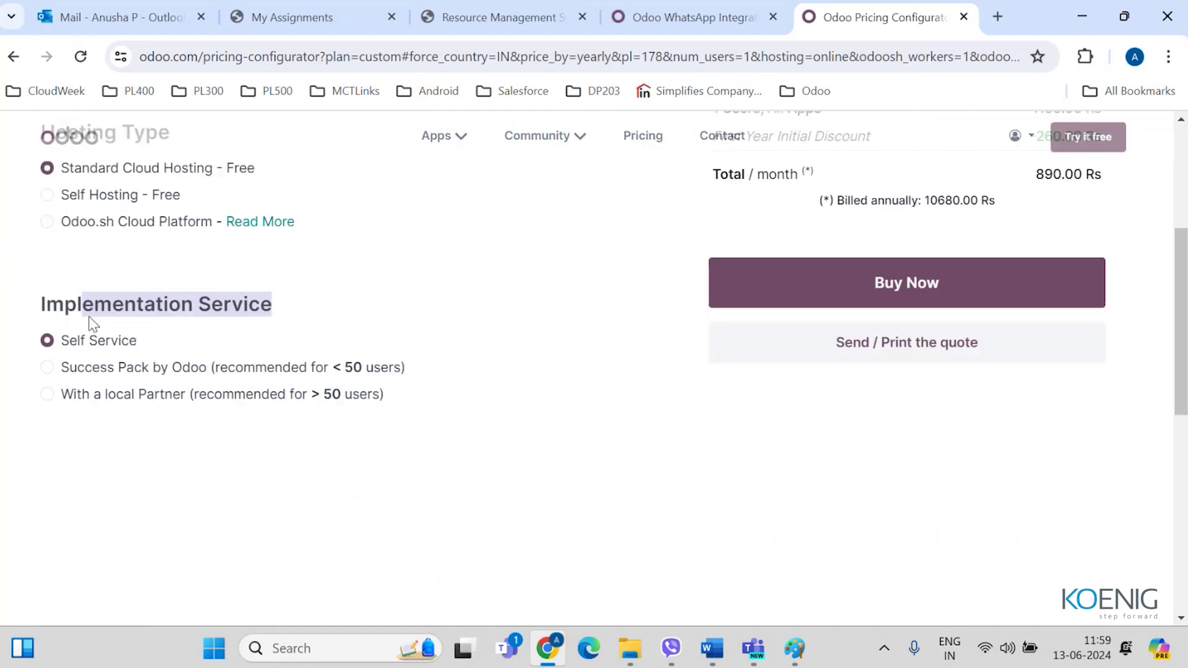
Step: Configure the Custom plan with Self Hosting and implementation by a local Partner
left_click(51, 198)
scroll(254, 315, "up", 1)
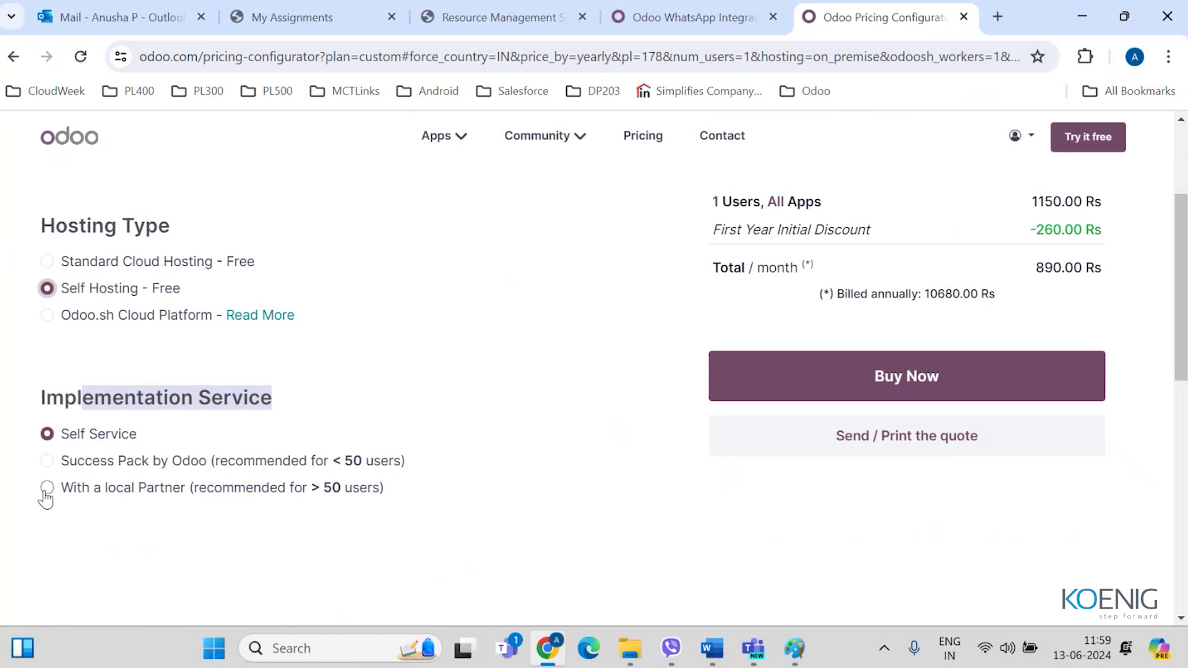
left_click(47, 489)
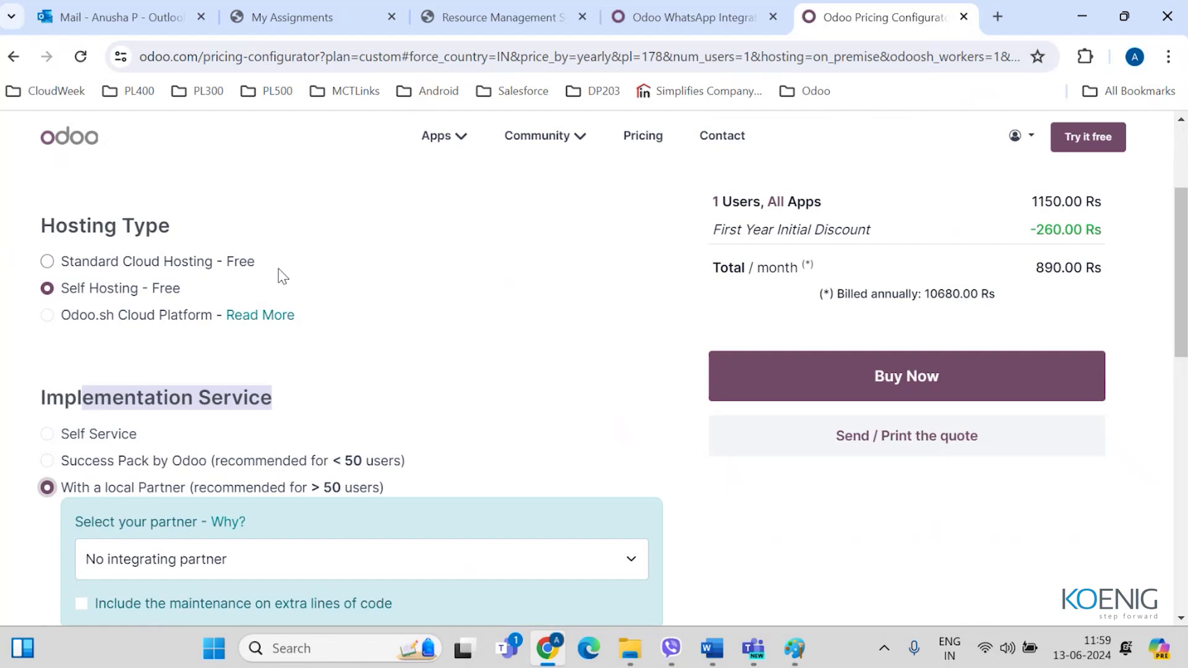
Step: Browse the Gold and Silver partners available for local implementation, leaving No integrating partner selected
scroll(278, 273, "down", 2)
left_click(282, 467)
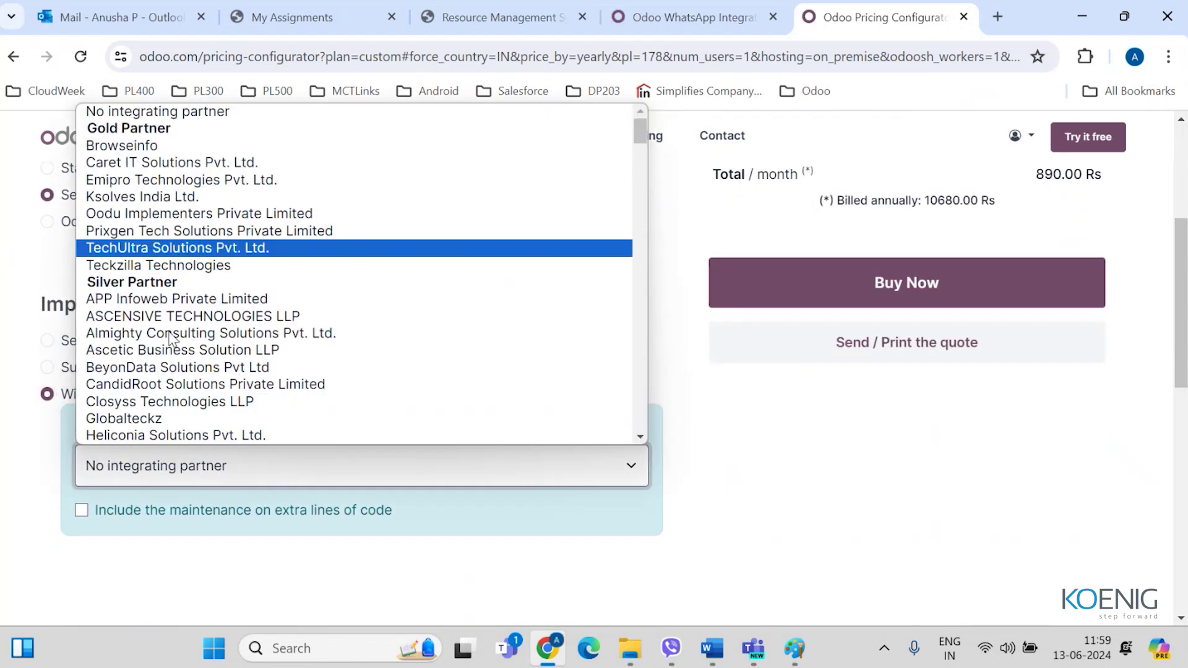
scroll(166, 342, "down", 8)
scroll(166, 342, "up", 10)
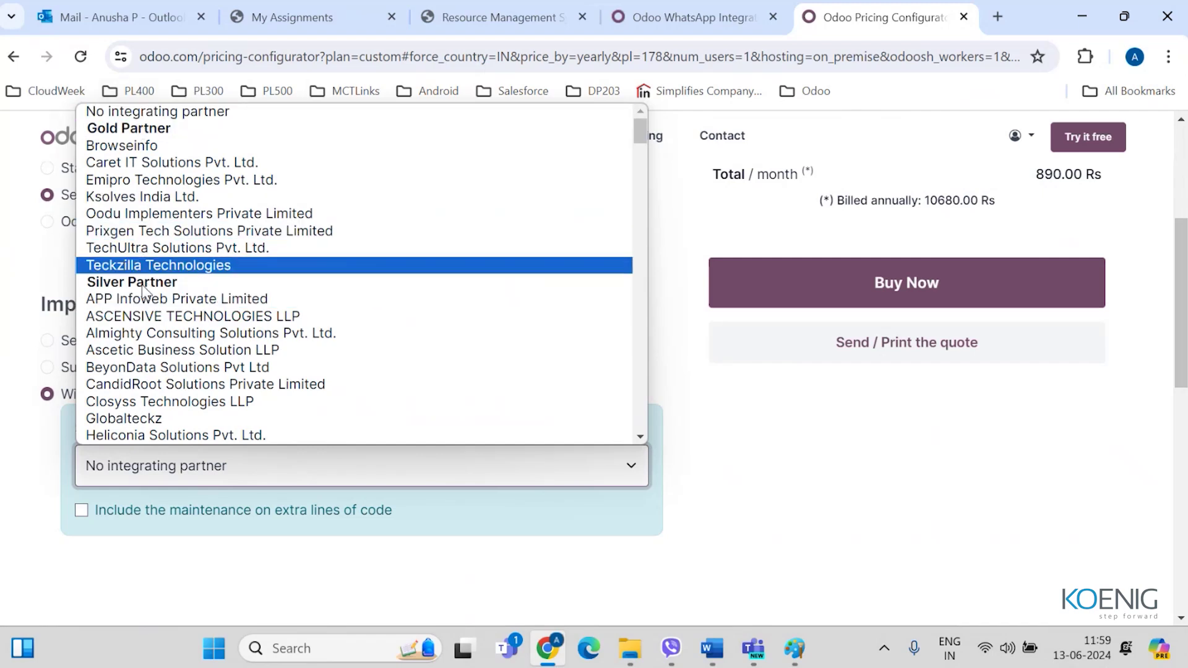
left_click(756, 516)
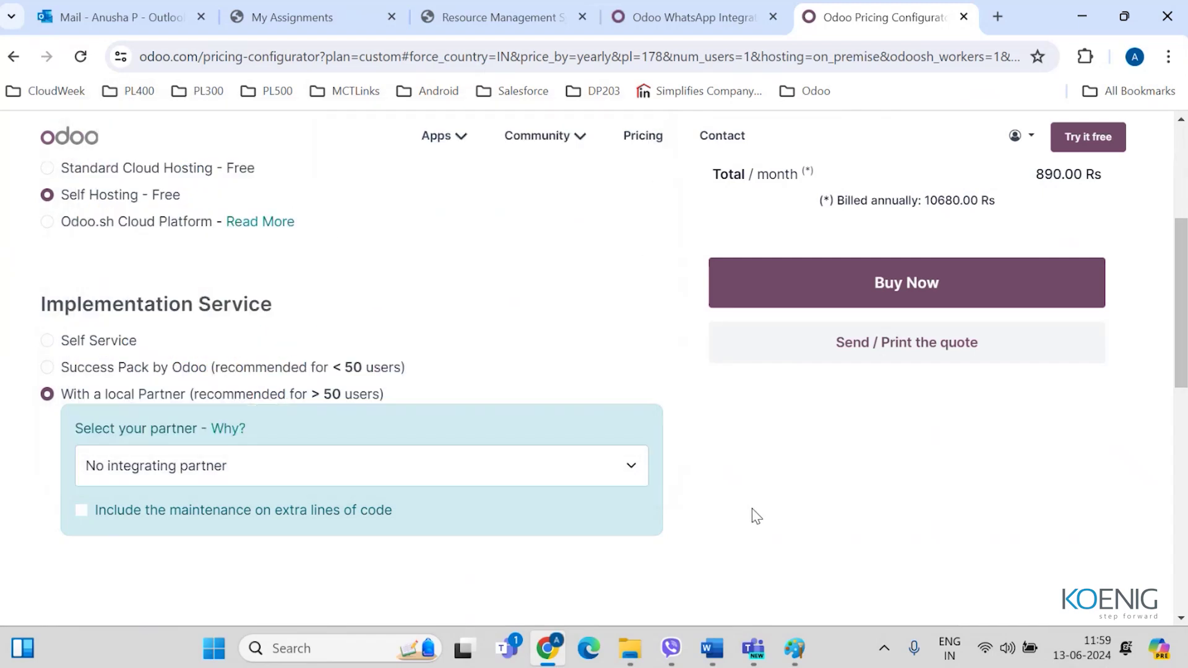
Step: Examine the Number of users setting and the monthly total in the Custom plan's price summary
scroll(862, 364, "up", 3)
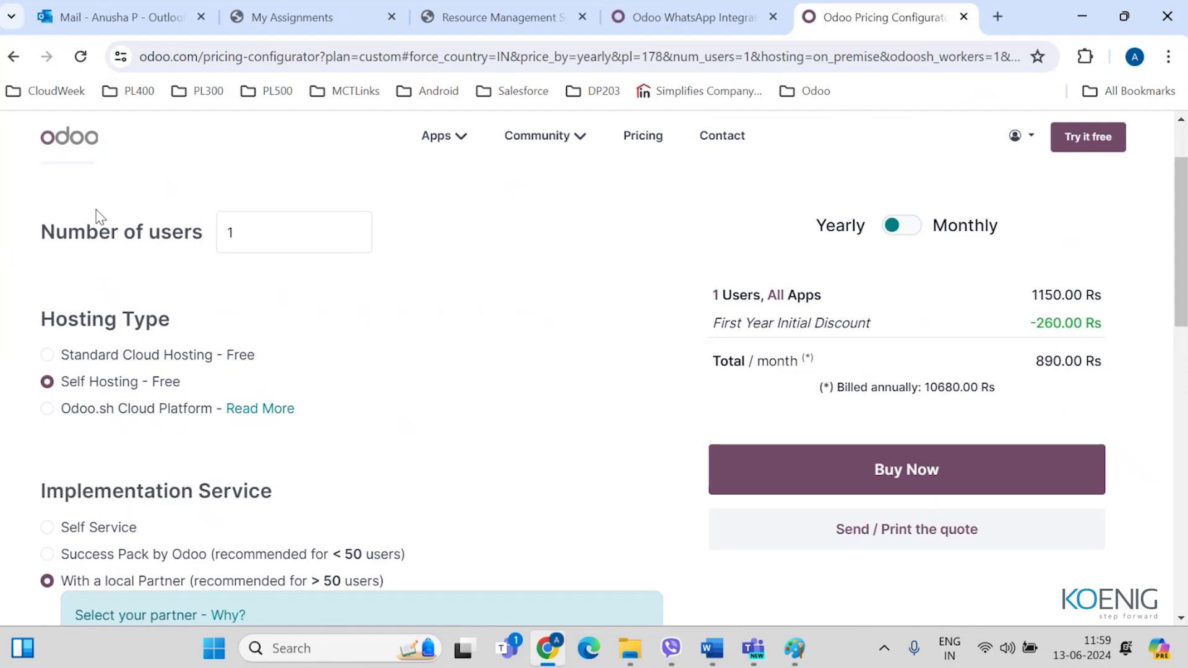
left_click_drag(67, 232, 239, 247)
left_click(101, 247)
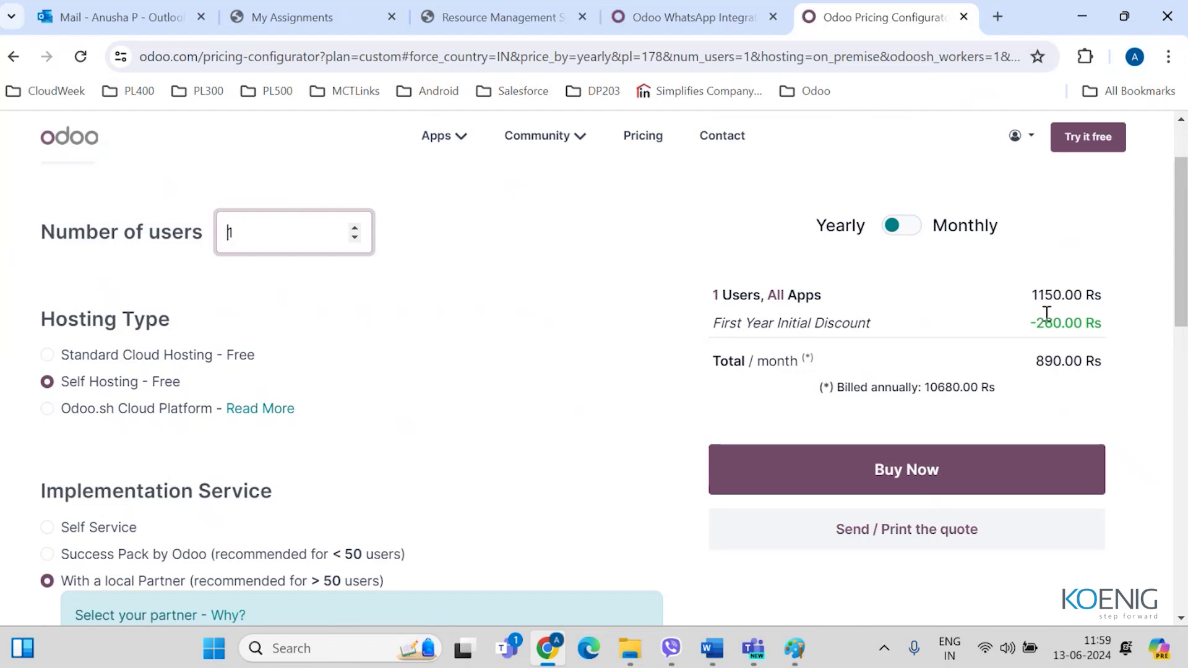
left_click_drag(1034, 362, 1061, 361)
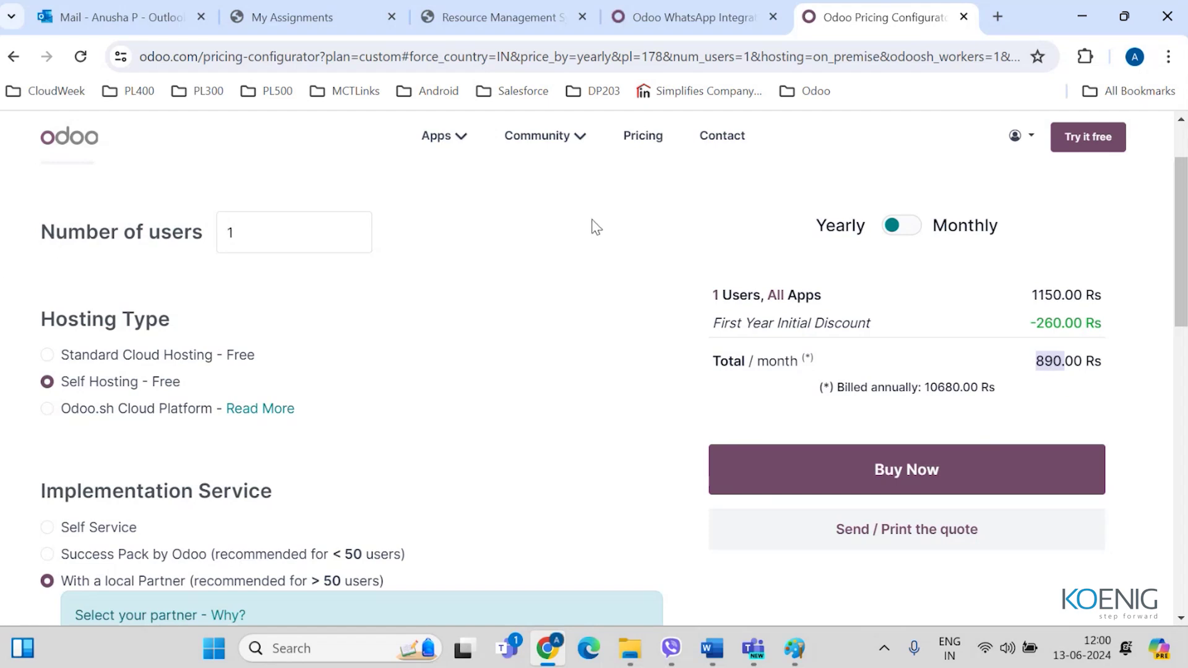
Step: Review the list of integrating partners again without choosing one, and return to the price summary
scroll(378, 408, "down", 5)
left_click(247, 374)
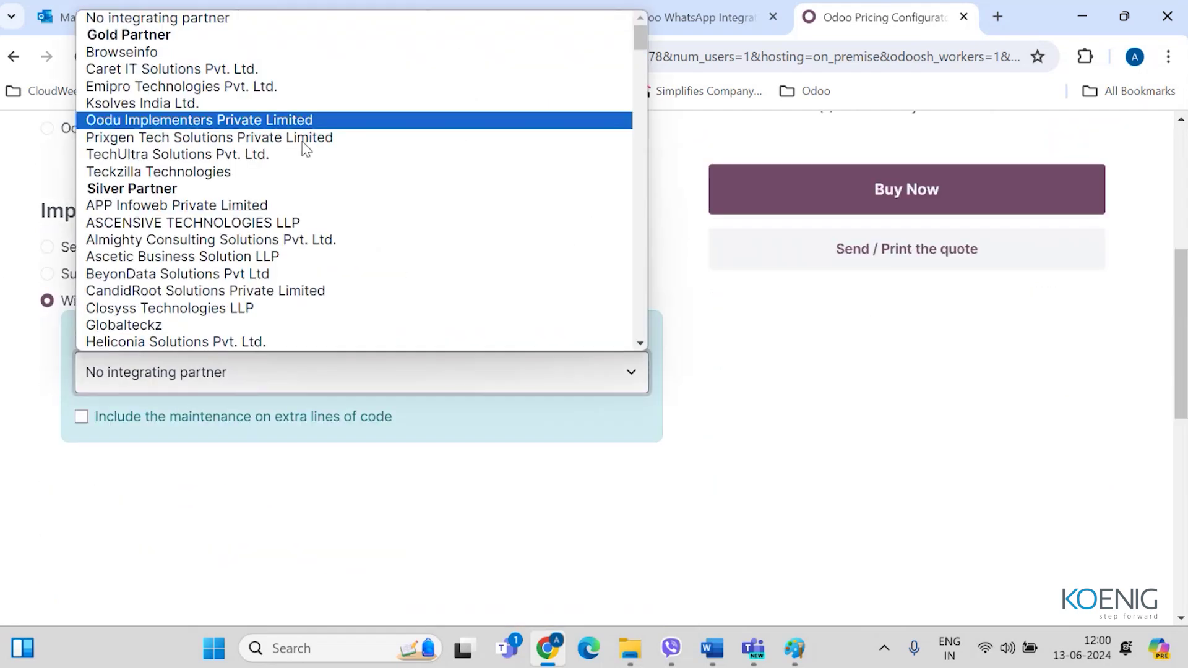
left_click(894, 464)
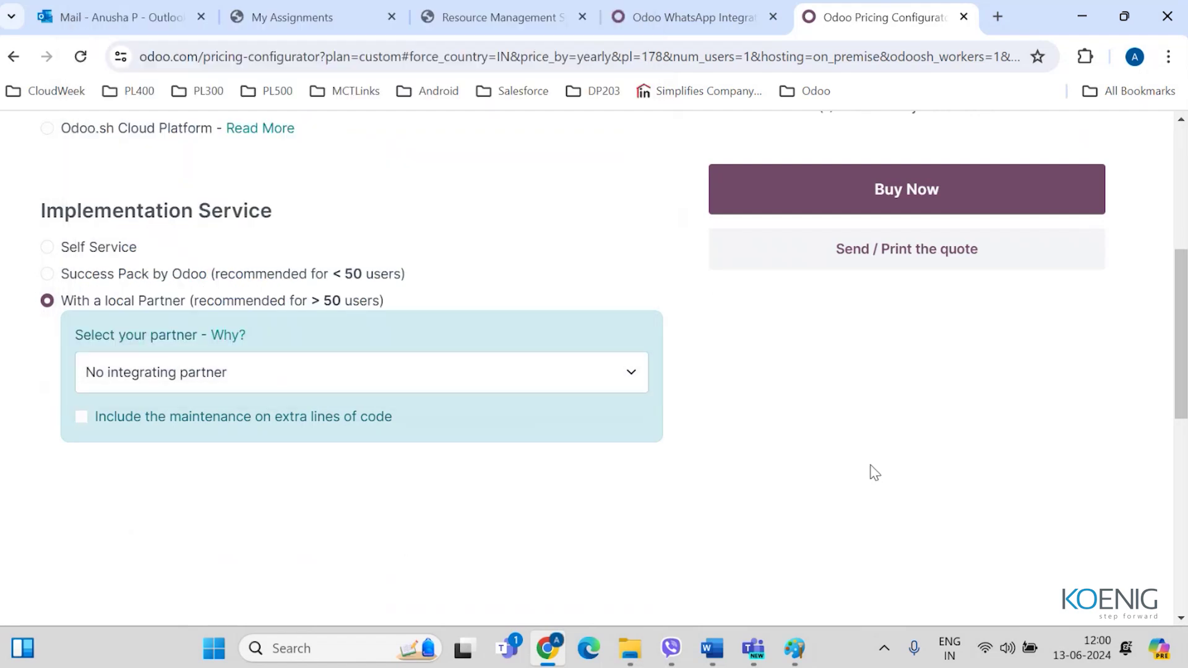
scroll(822, 503, "up", 5)
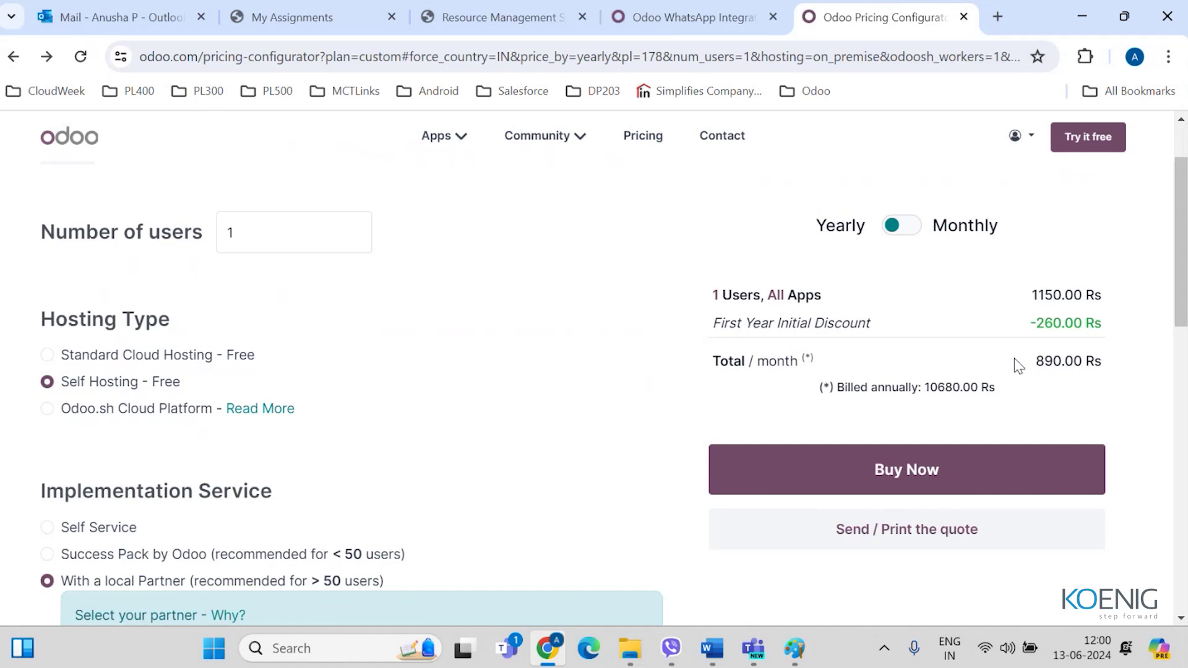
left_click(738, 20)
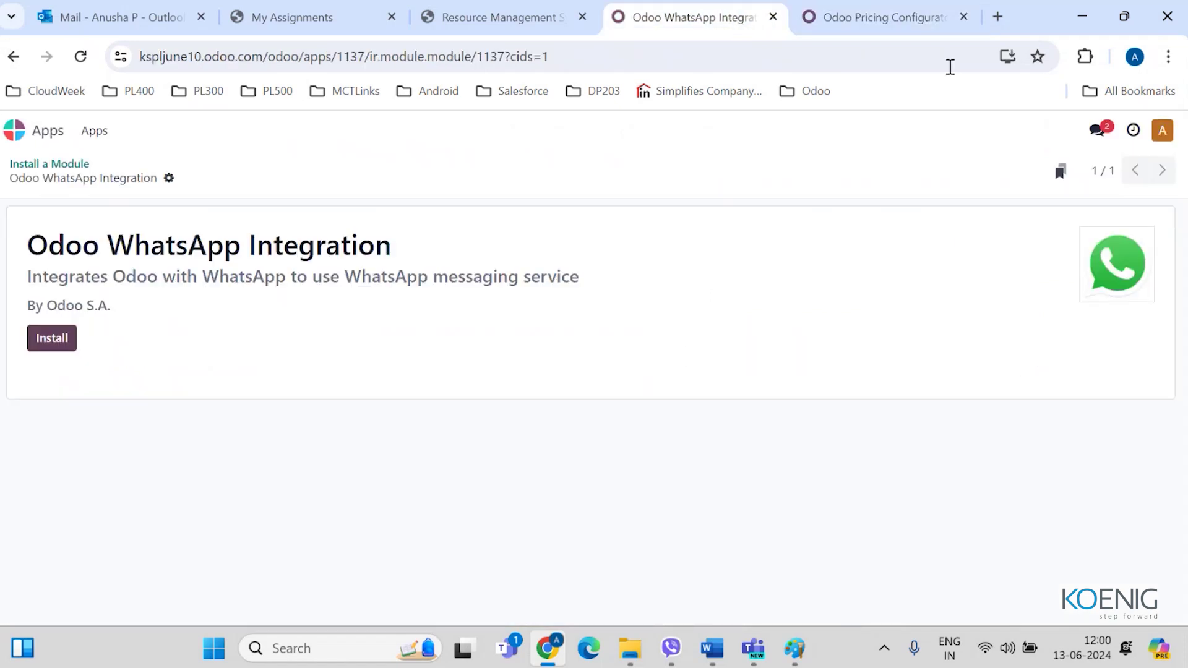
left_click(854, 20)
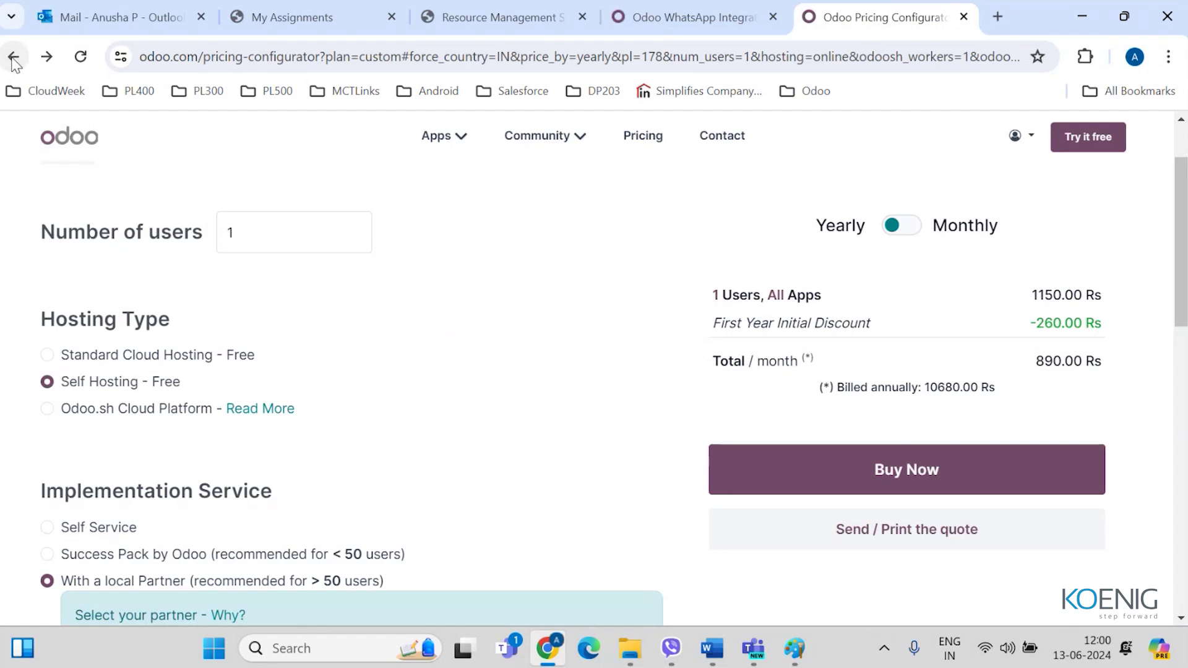